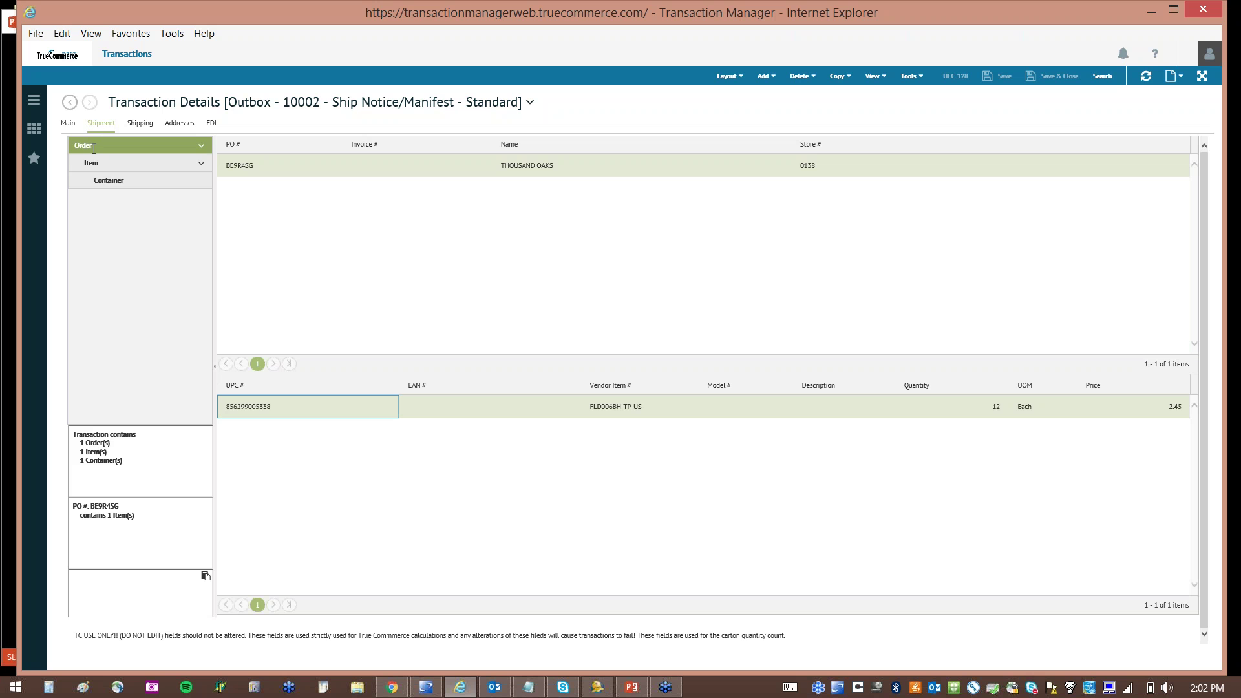
Review the item and container levels of the Standard ship notice's shipment, and return to the outbox
click(115, 180)
click(103, 161)
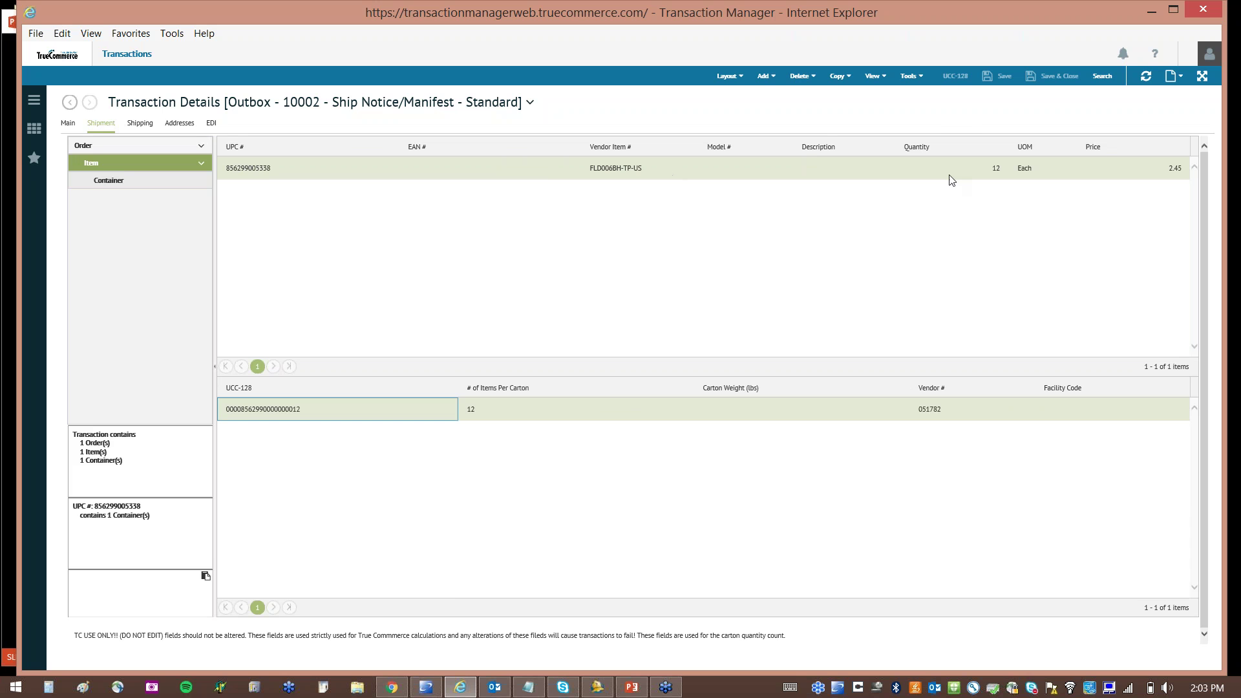
click(97, 181)
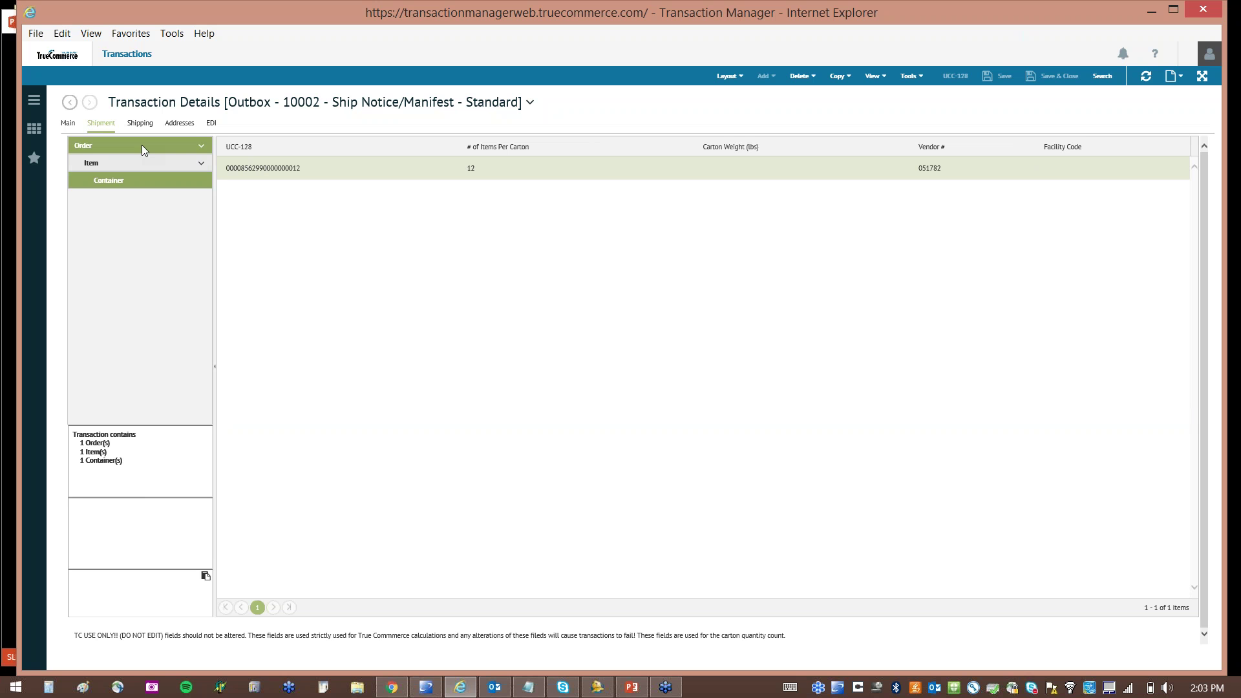
click(98, 139)
click(70, 103)
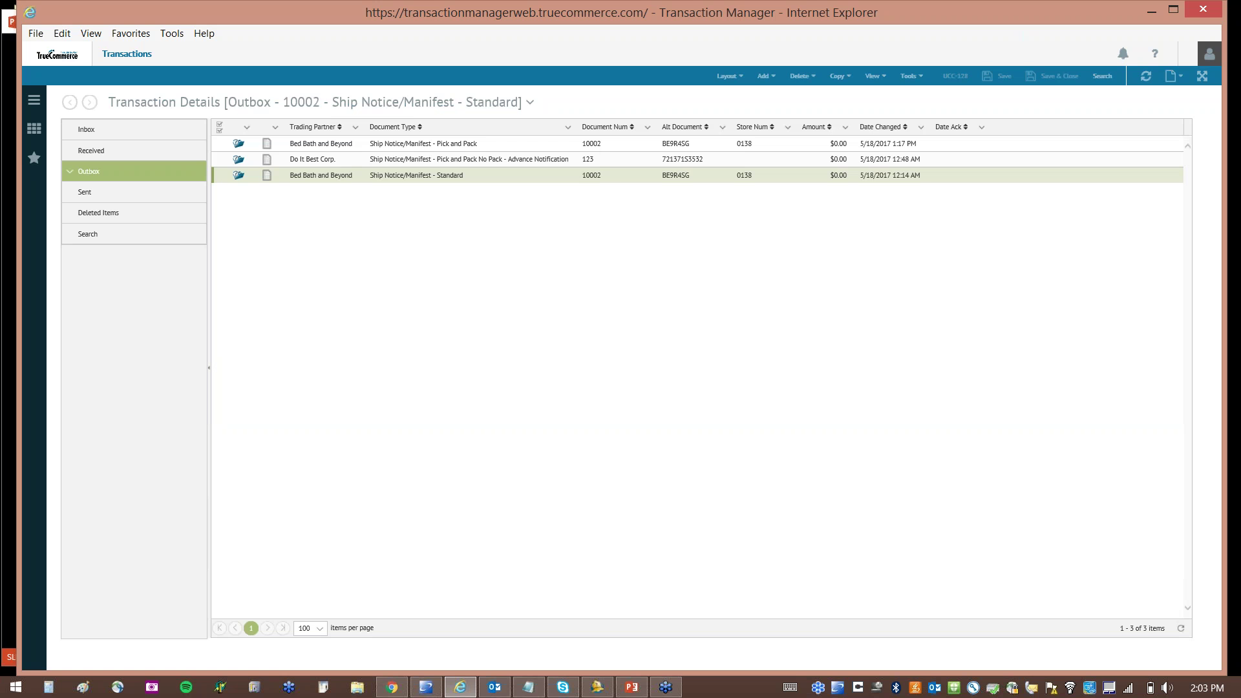
Open the Bed Bath and Beyond Pick and Pack ship notice, review its shipment's container and item levels, and return to the outbox
click(341, 144)
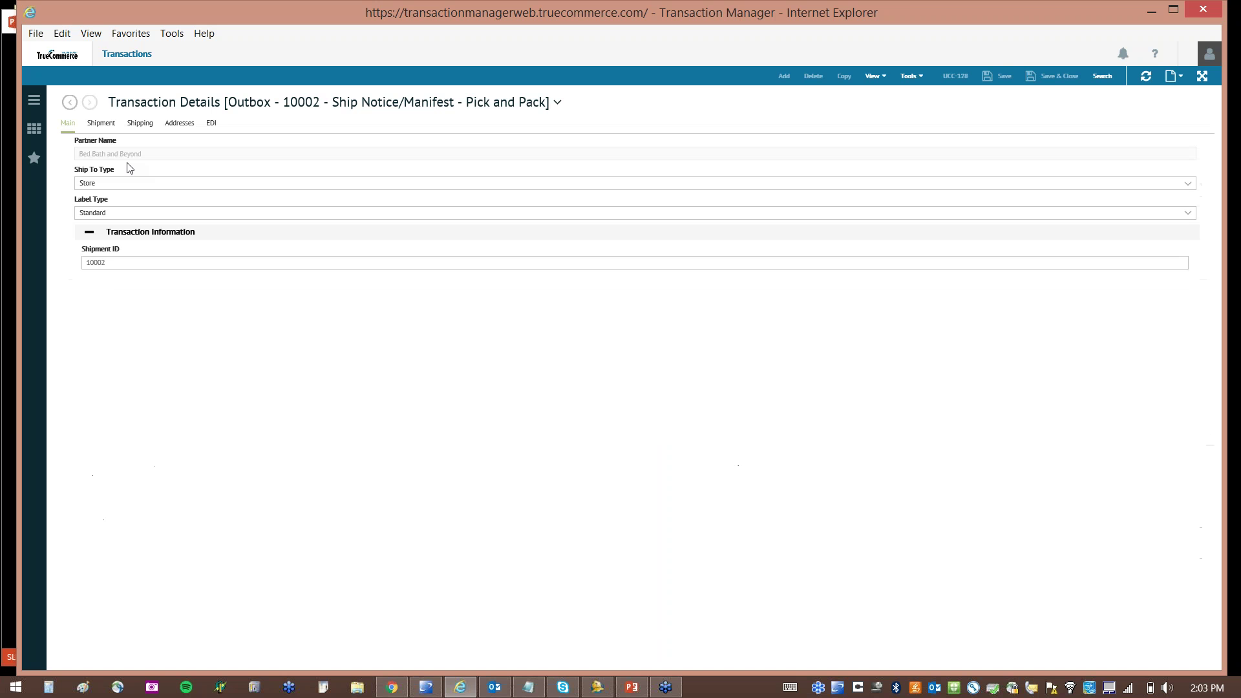
click(102, 124)
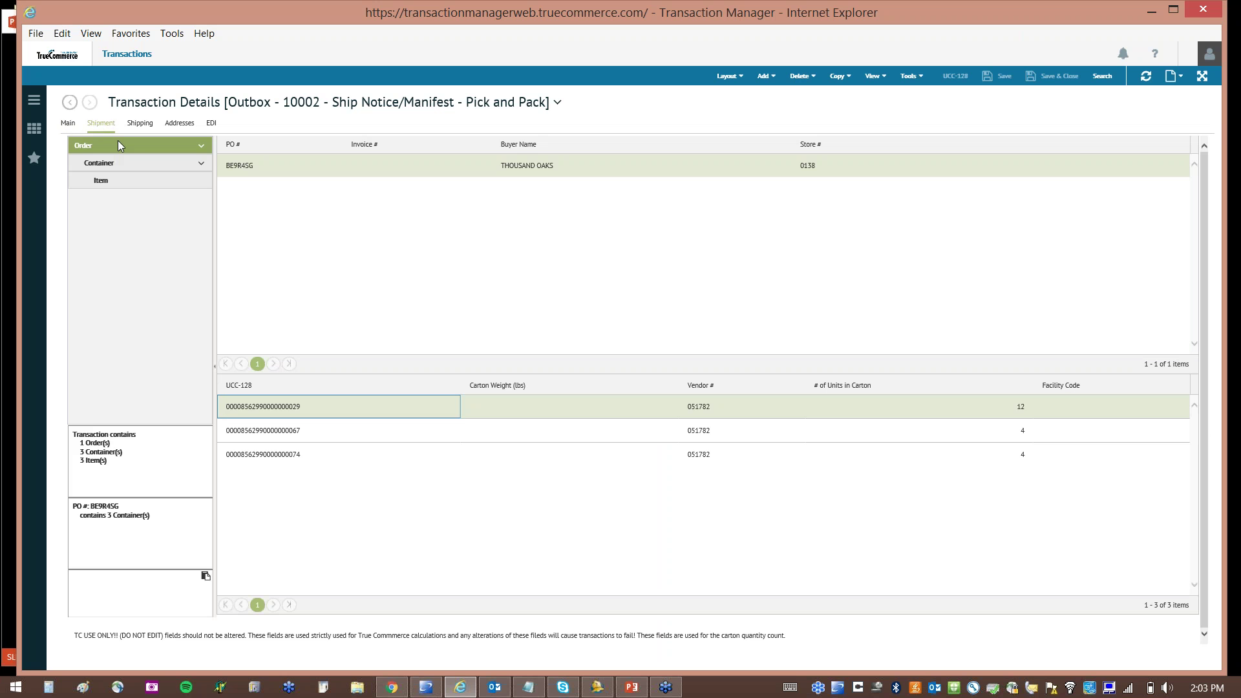
click(115, 163)
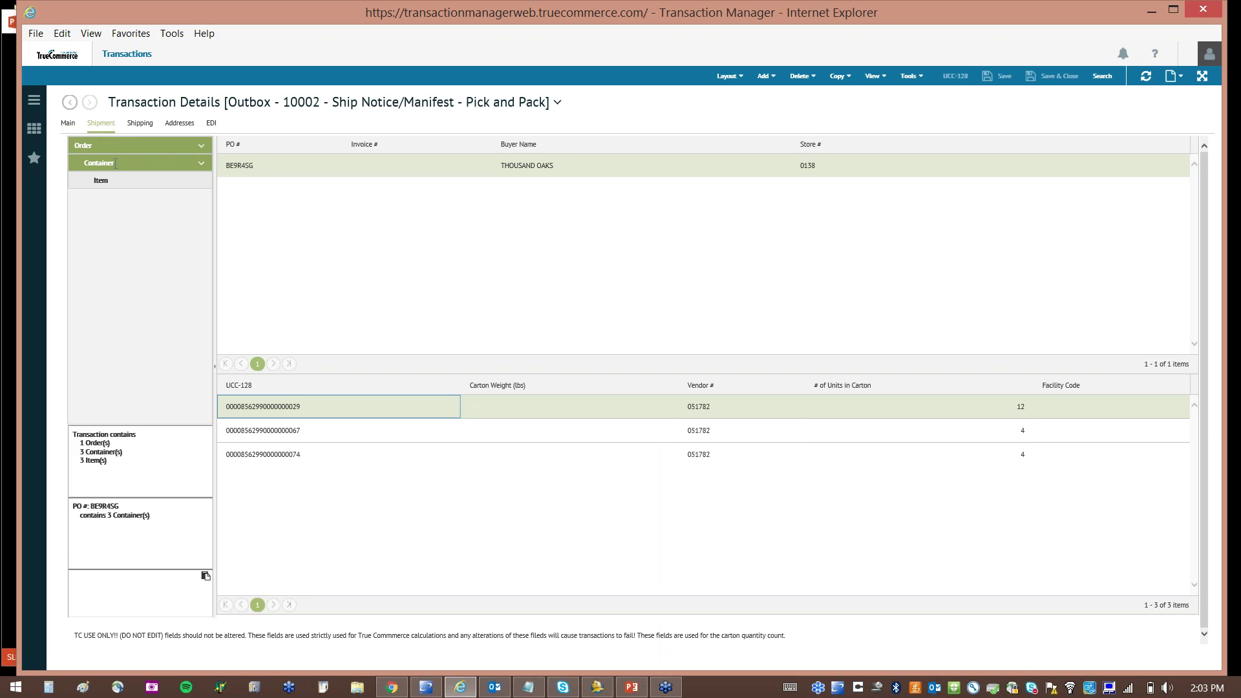
click(108, 181)
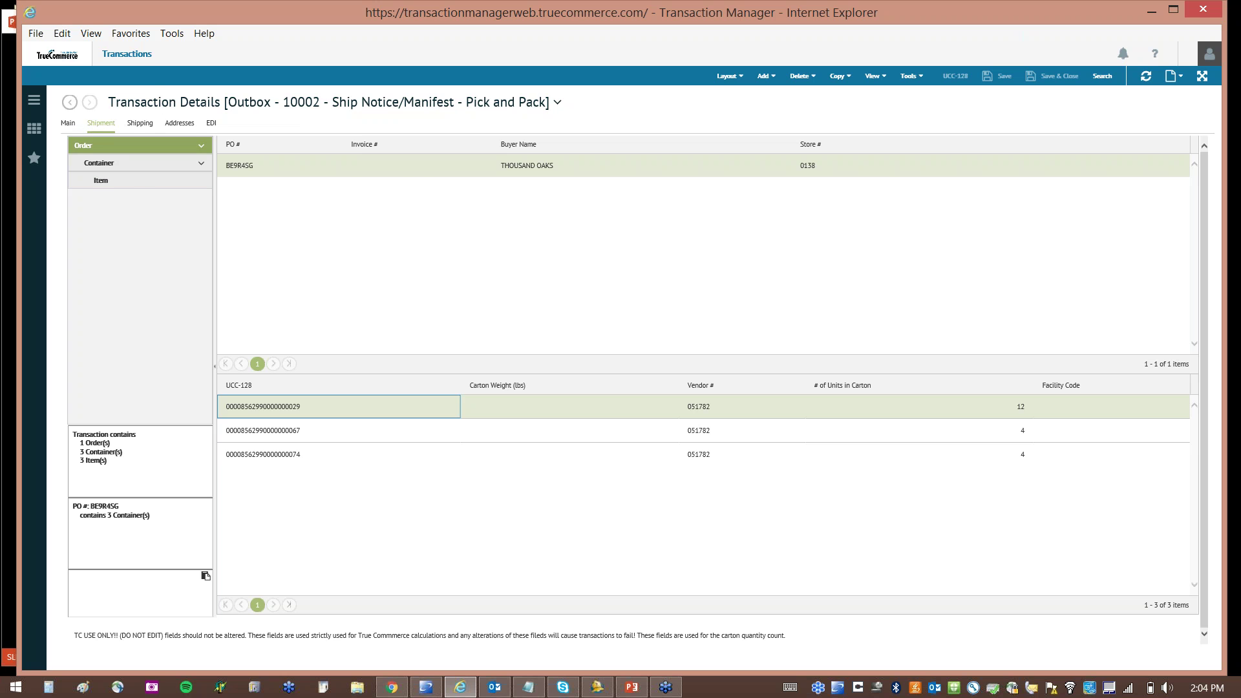
key(alt+Left)
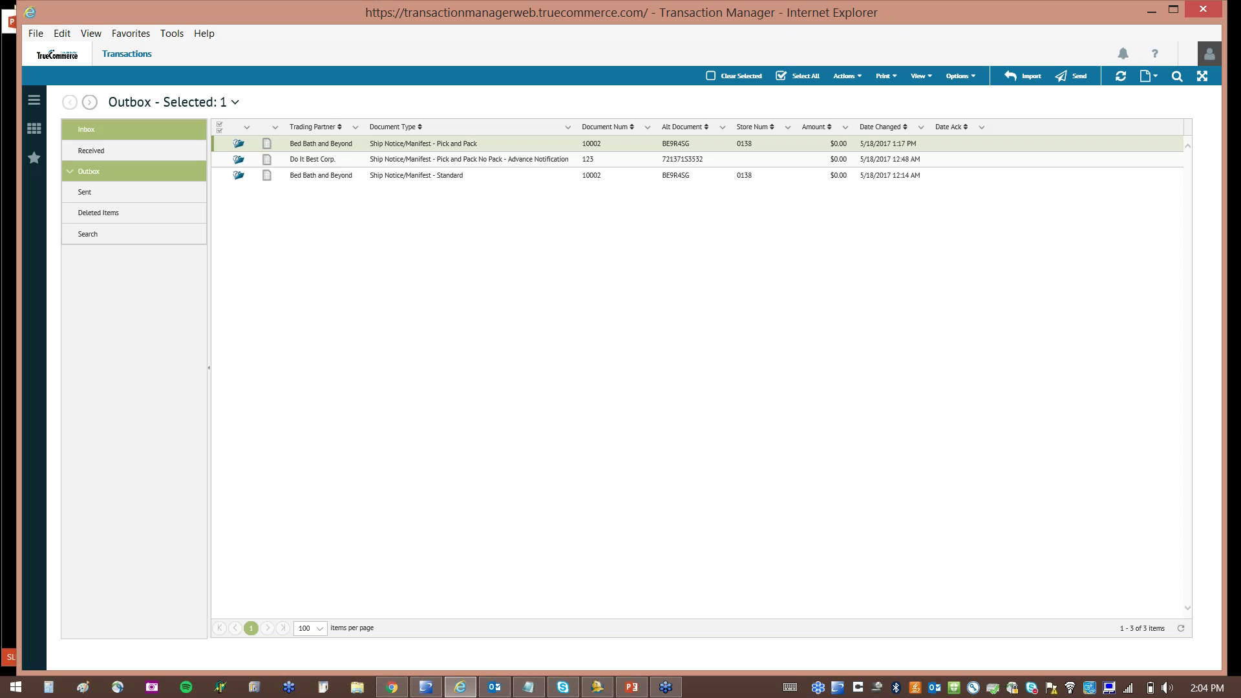
Open the Do It Best Corp. Pick and Pack No Pack ship notice and review the items in its shipment detail
double_click(312, 159)
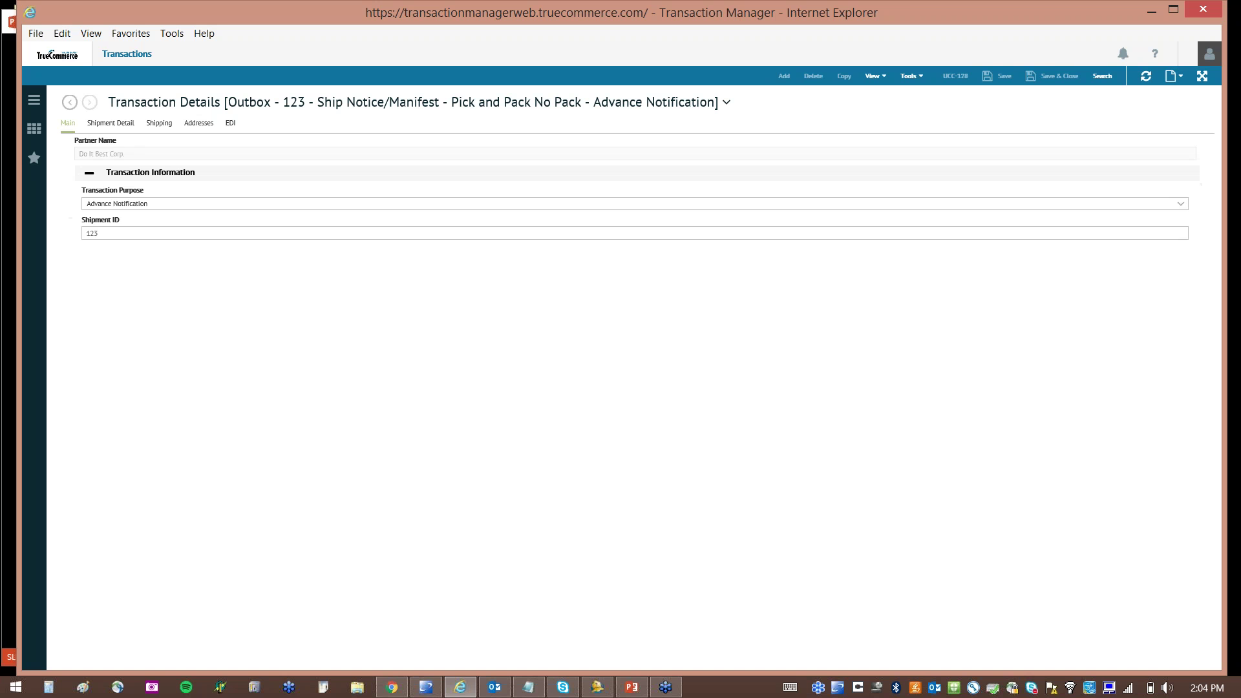
click(106, 126)
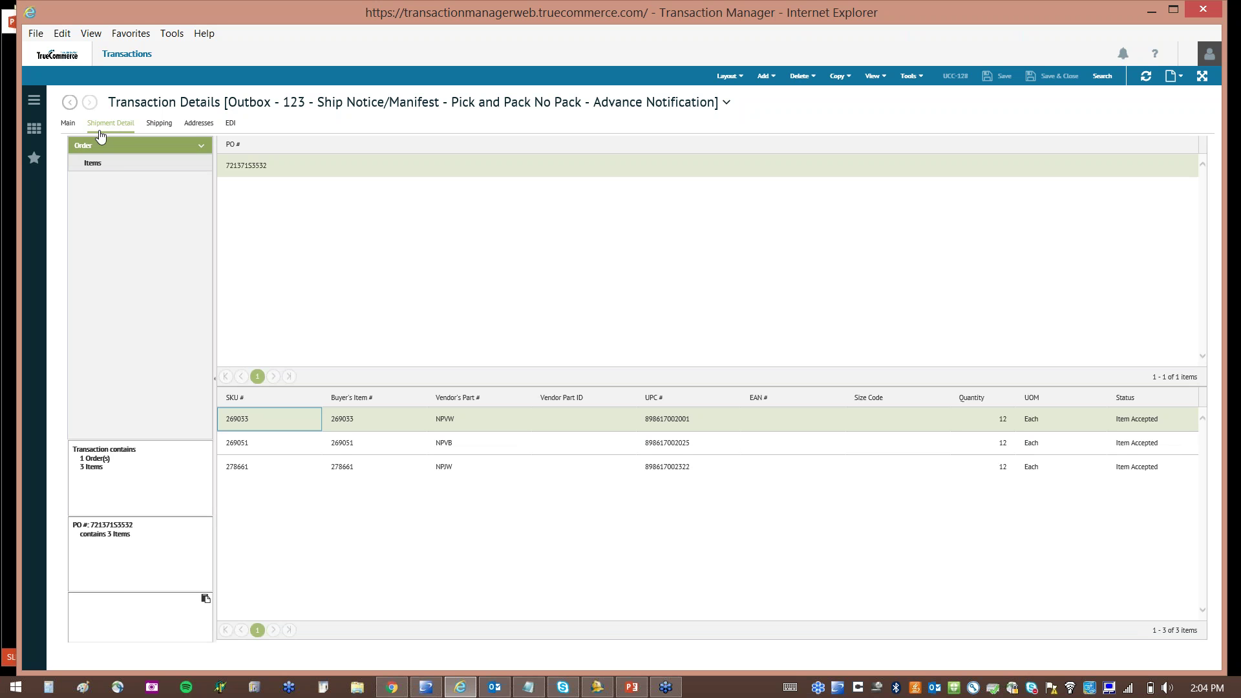
click(106, 165)
Check the ASN pack types slide in PowerPoint, and return to the Transaction Manager outbox
click(631, 689)
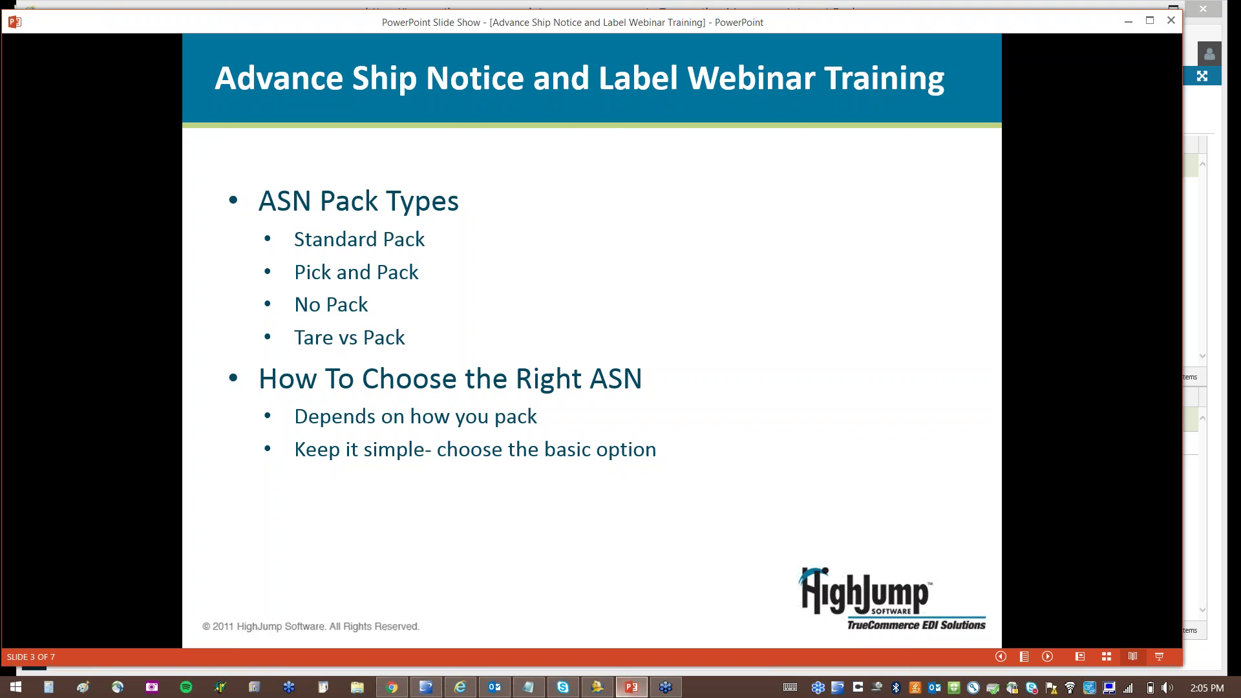
click(461, 689)
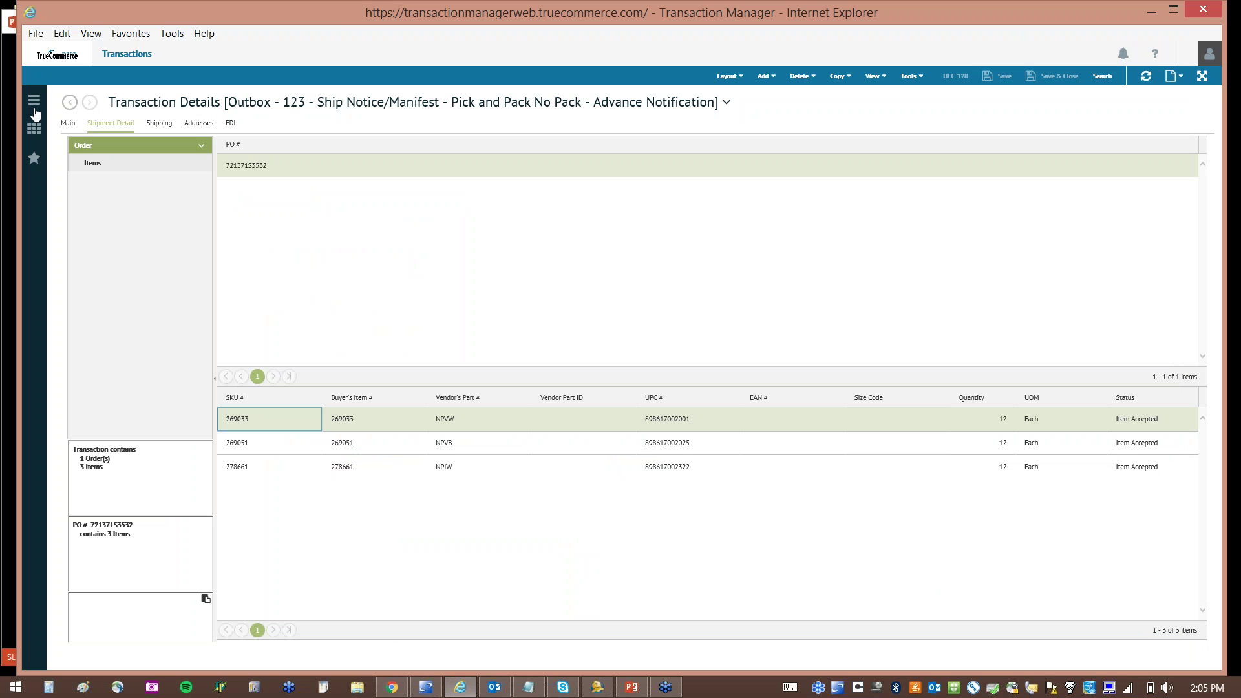
click(70, 102)
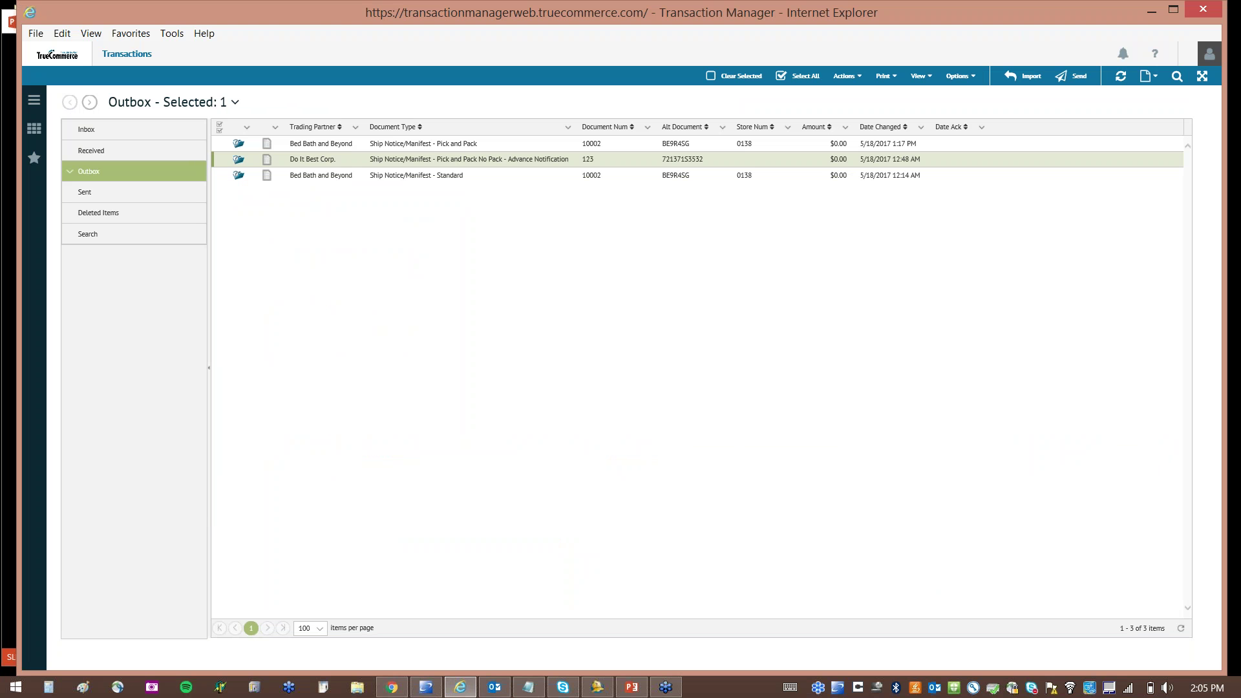
Open the turnaround options for the Do It Best Corp. new order for store 0001 in the inbox
click(143, 131)
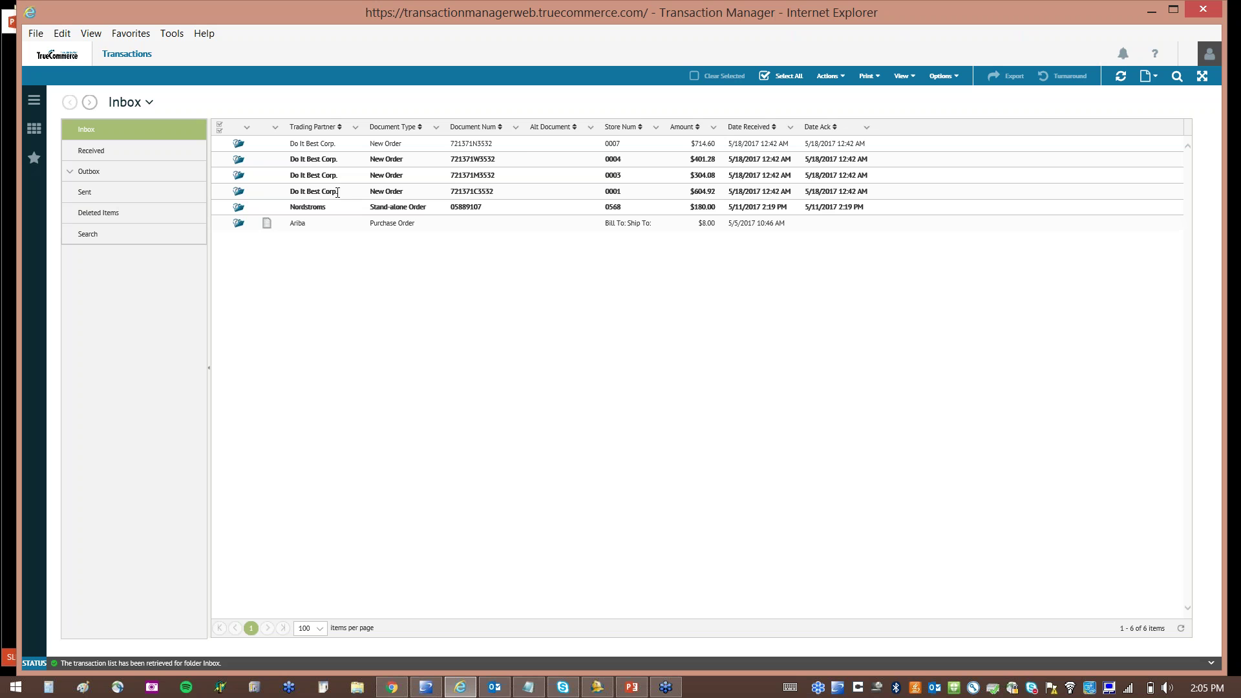
click(337, 192)
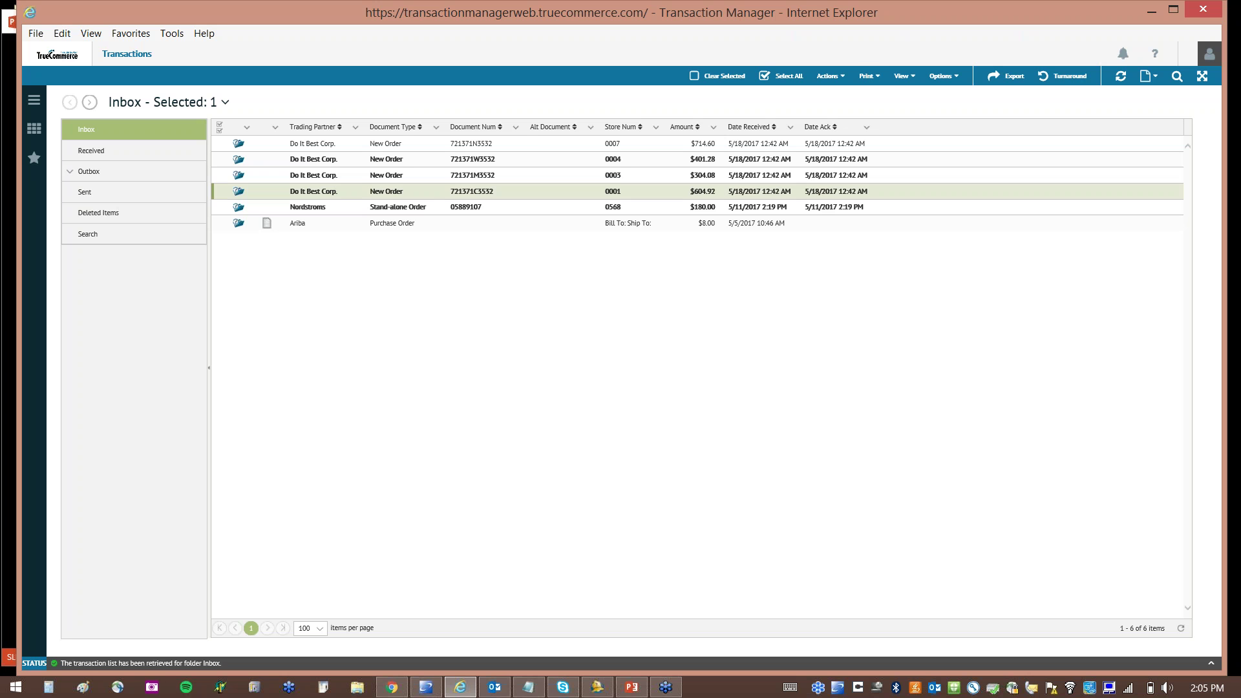
click(1061, 79)
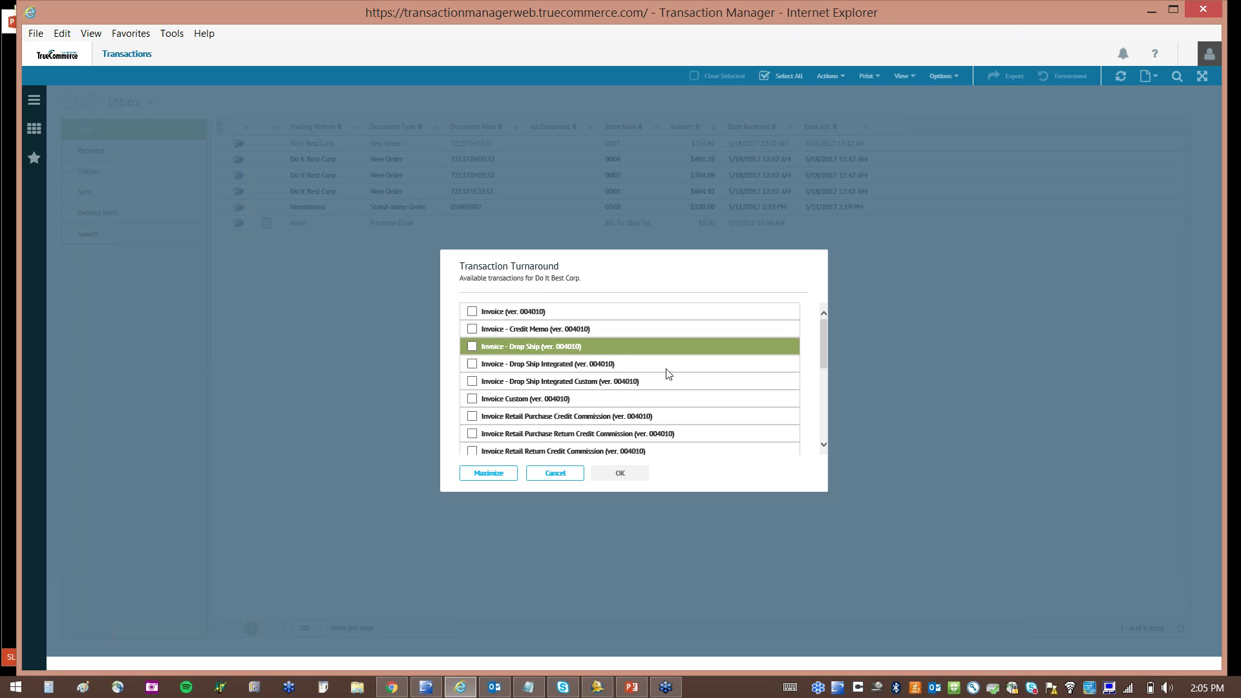
Examine which invoice, acknowledgment and ship notice types are available for turnaround, and close the list without creating a transaction
drag(825, 352, 824, 390)
scroll(825, 413, down, 3)
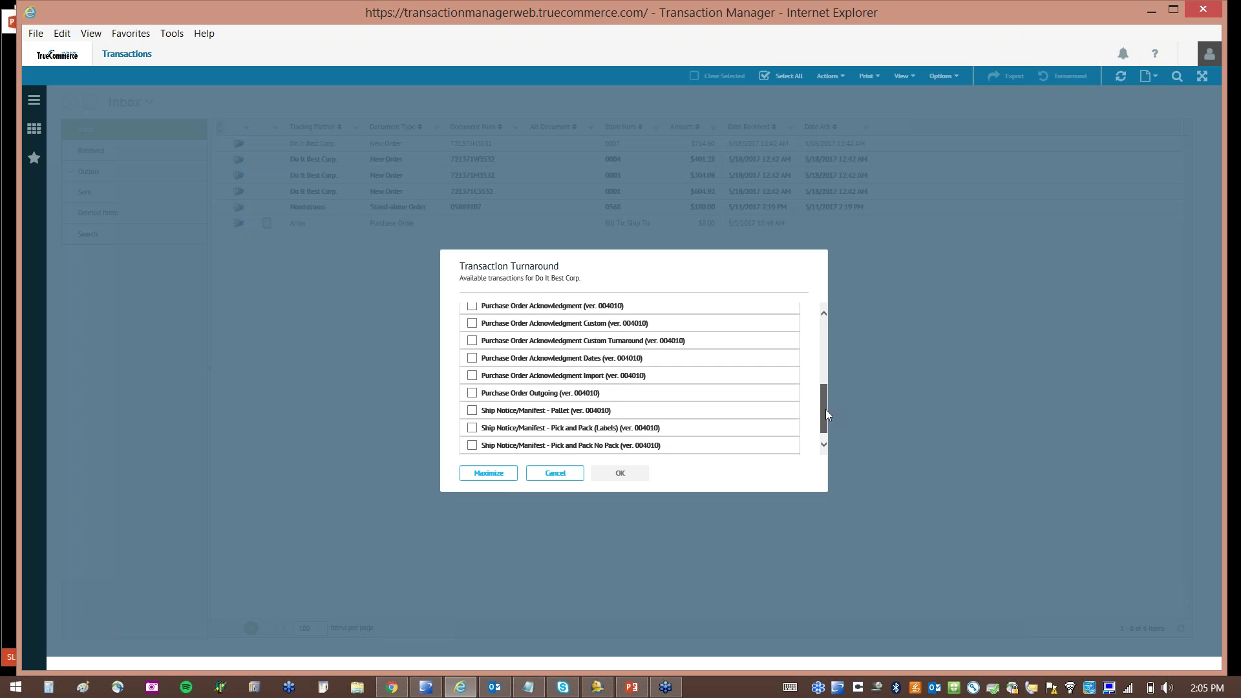
scroll(825, 413, up, 3)
scroll(824, 379, up, 2)
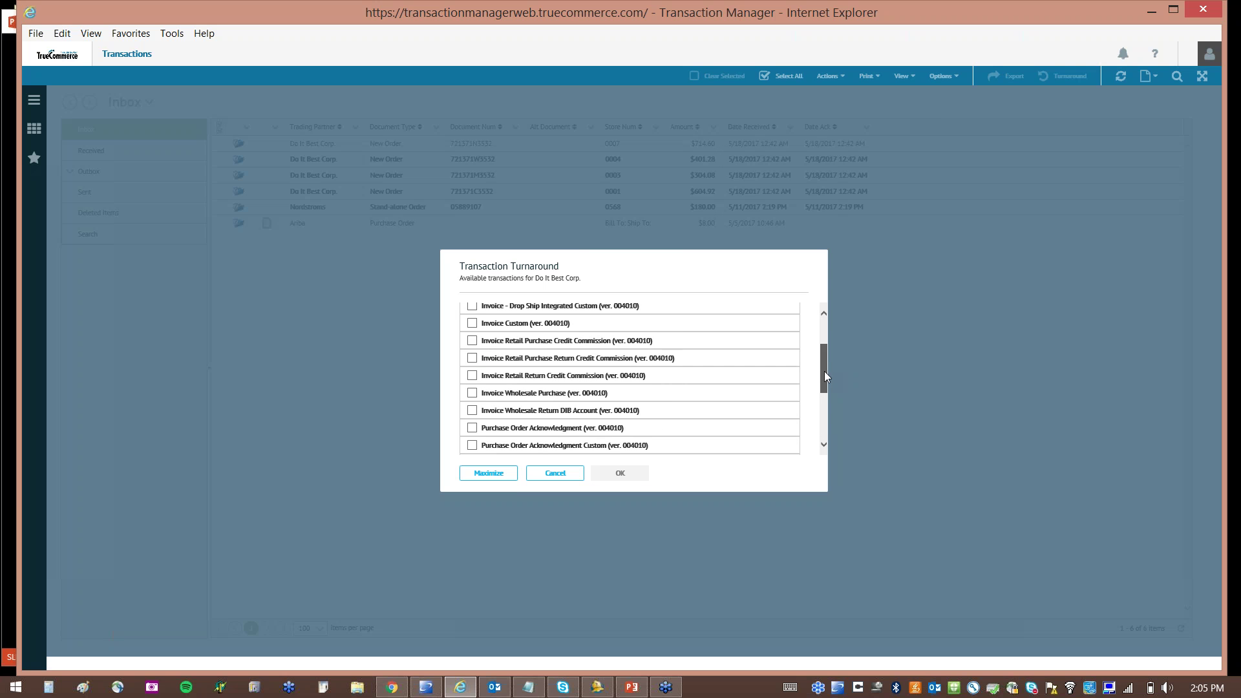
scroll(829, 362, down, 1)
drag(826, 372, 825, 429)
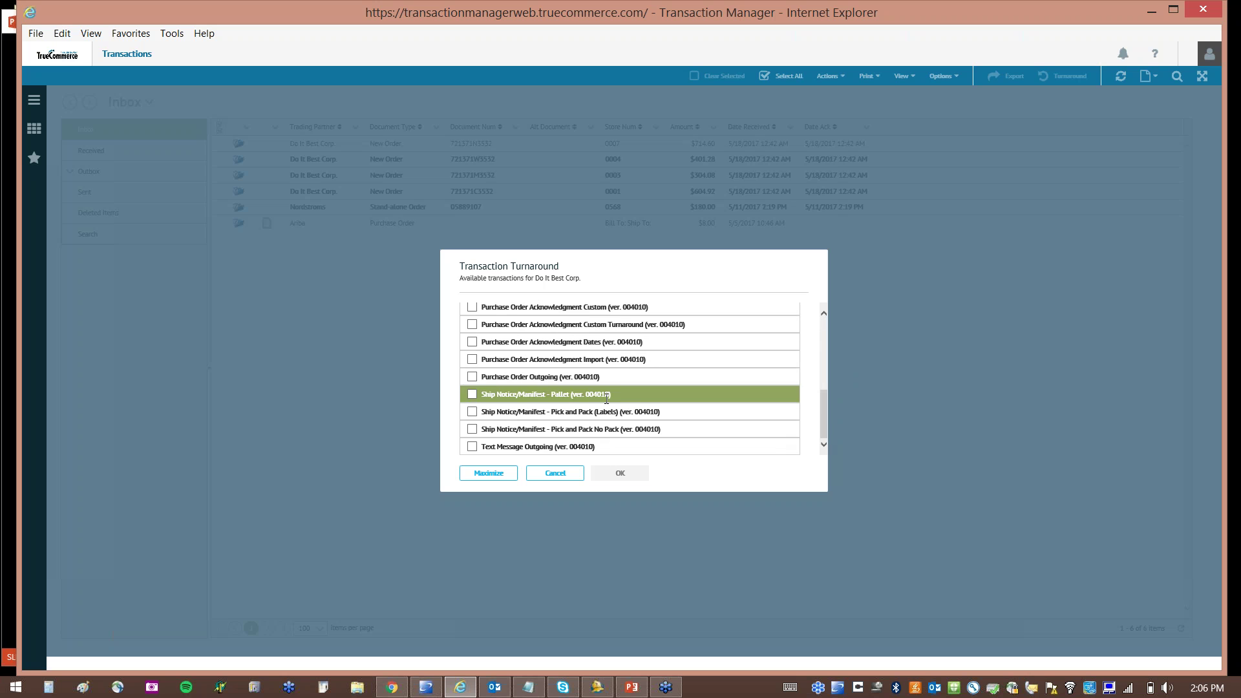
click(577, 449)
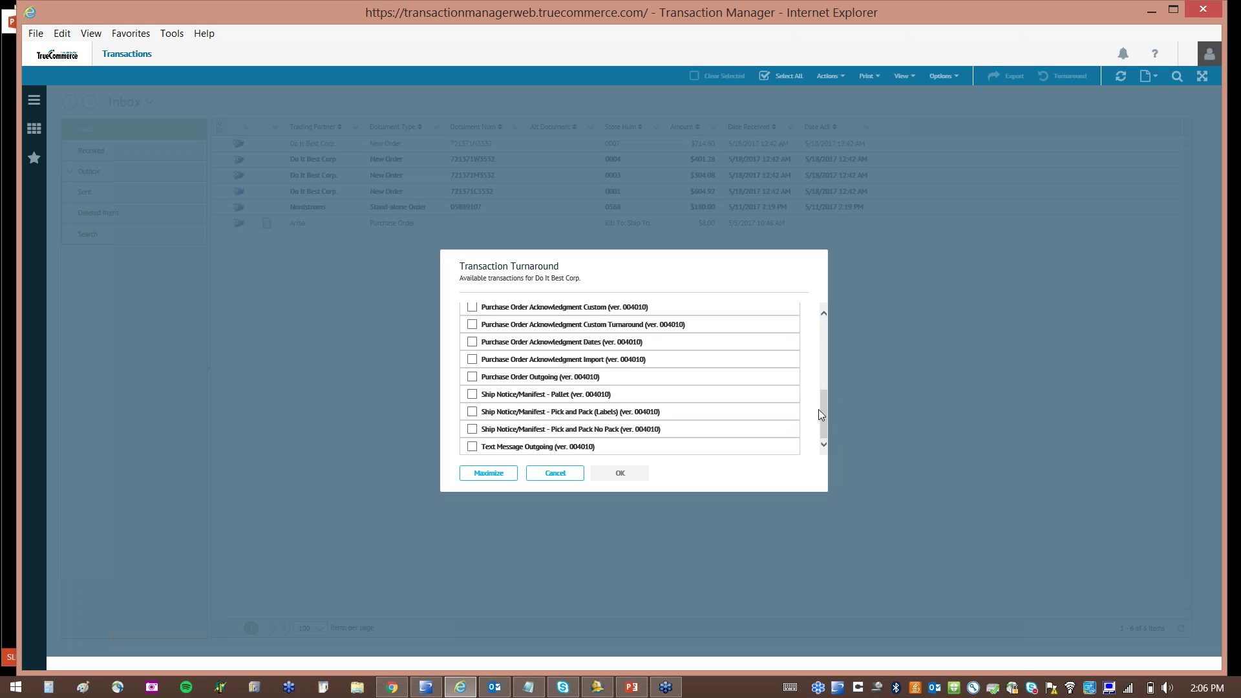
drag(821, 410, 827, 324)
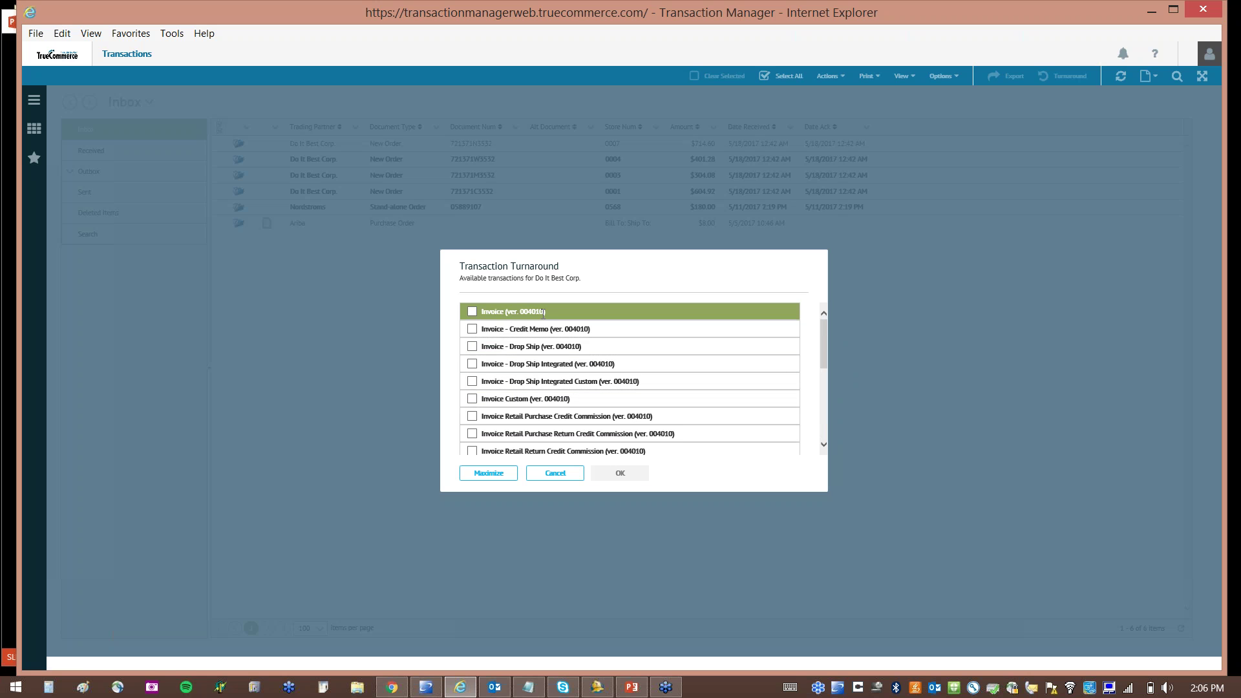
scroll(826, 429, down, 2)
scroll(825, 429, down, 4)
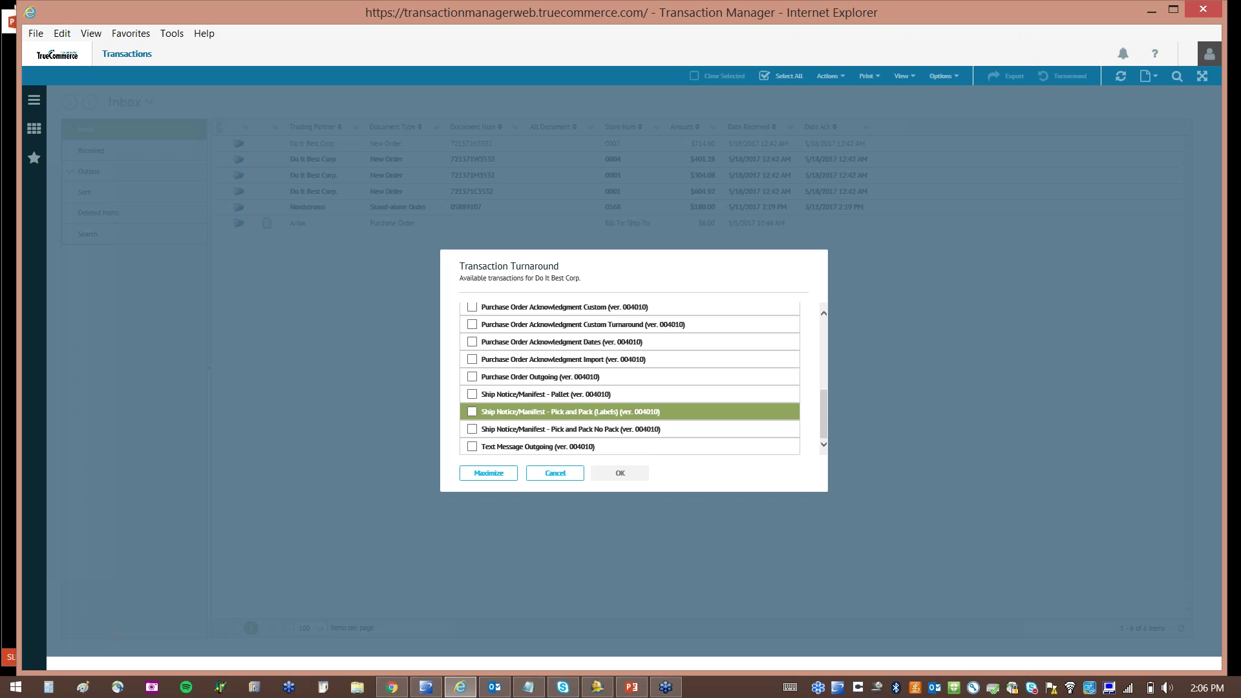
drag(825, 405, 828, 327)
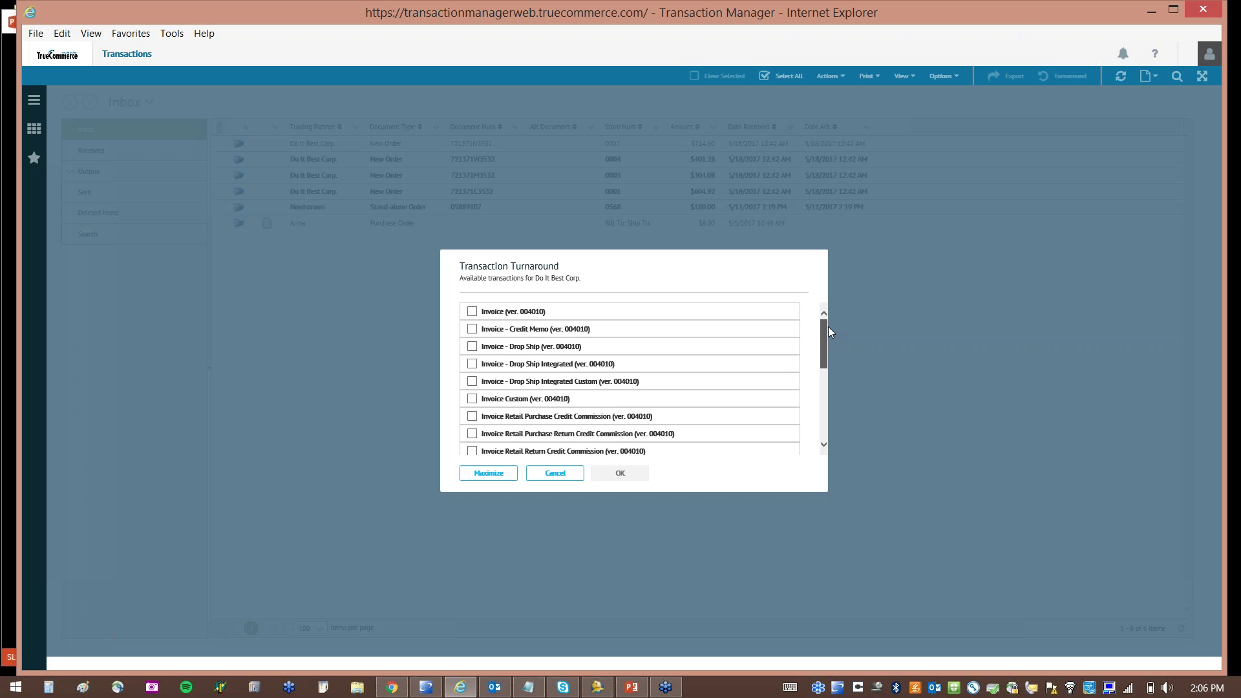
click(549, 475)
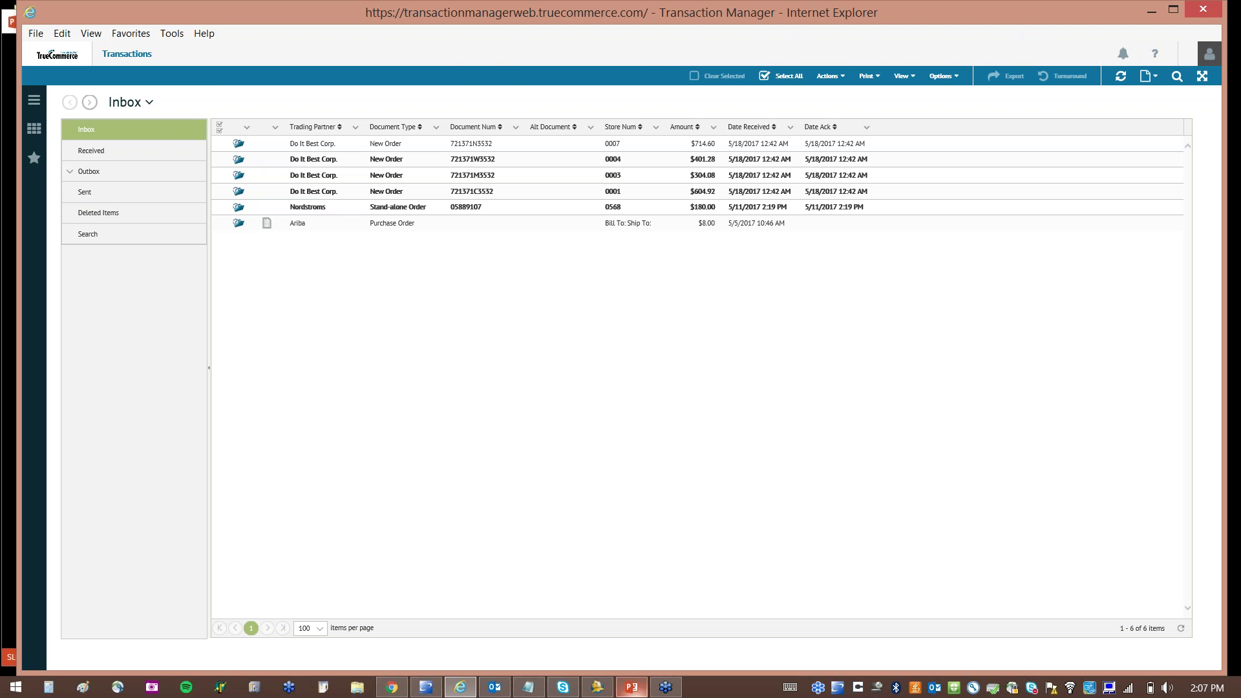
Switch to the PowerPoint slide show and advance to slide 4 on using a Max #
click(630, 688)
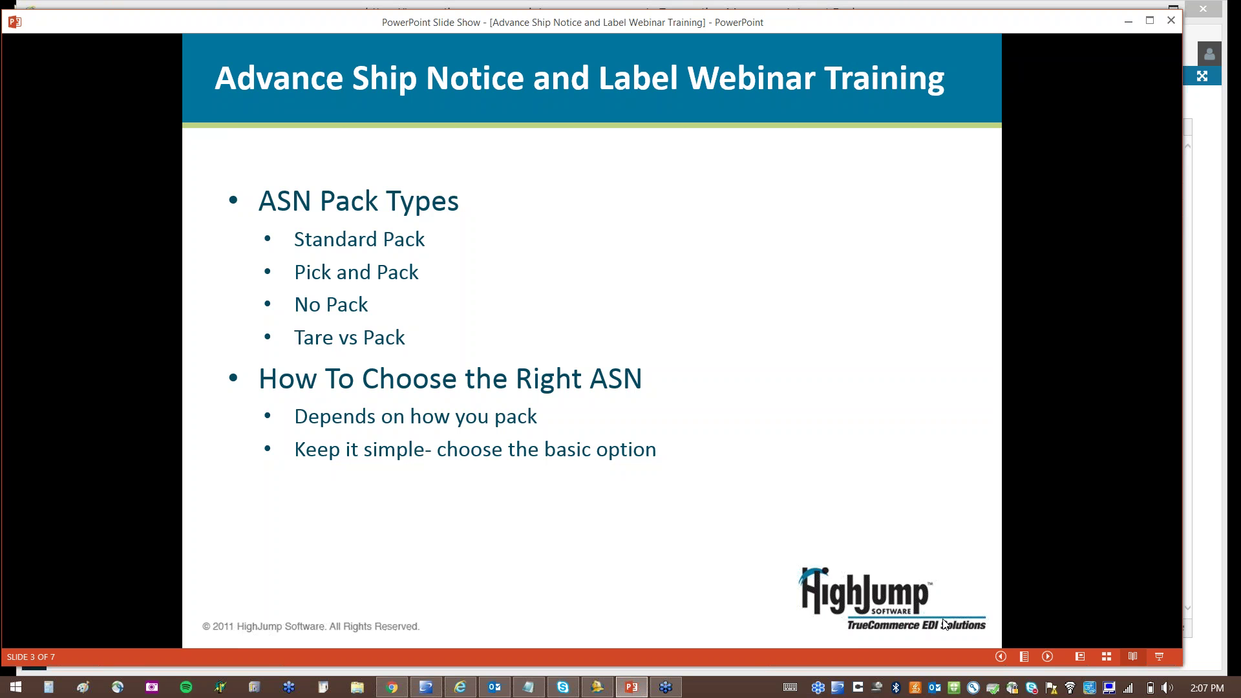
click(1047, 657)
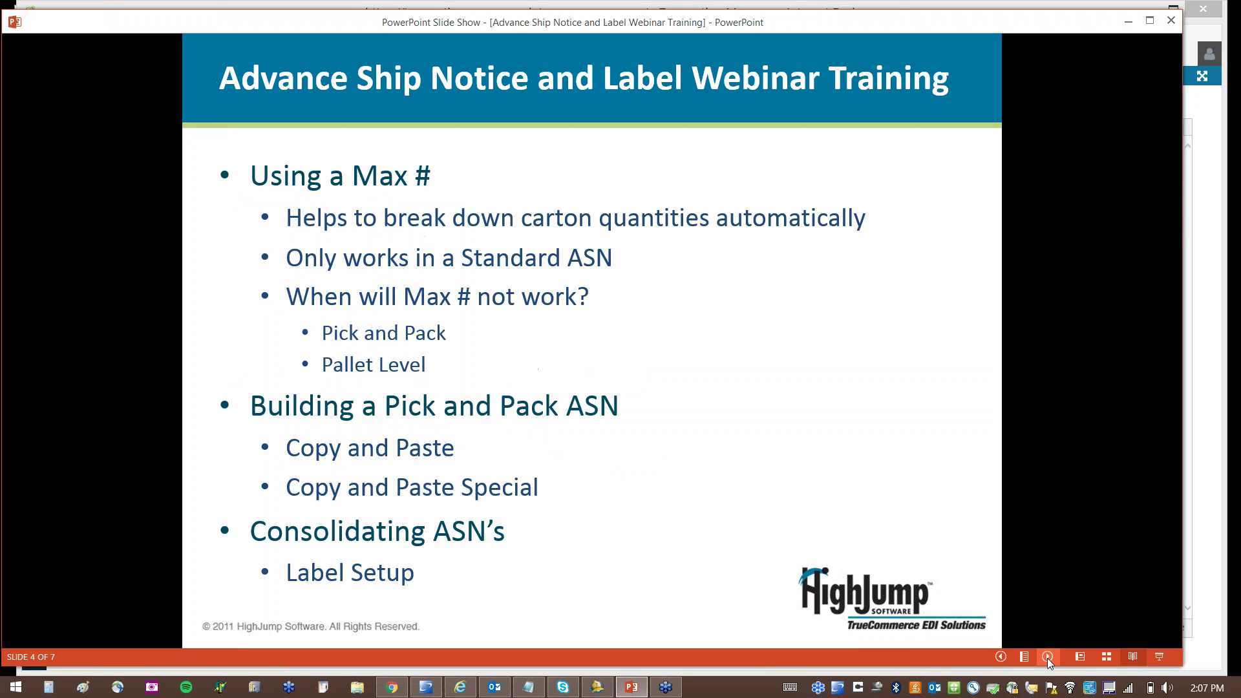
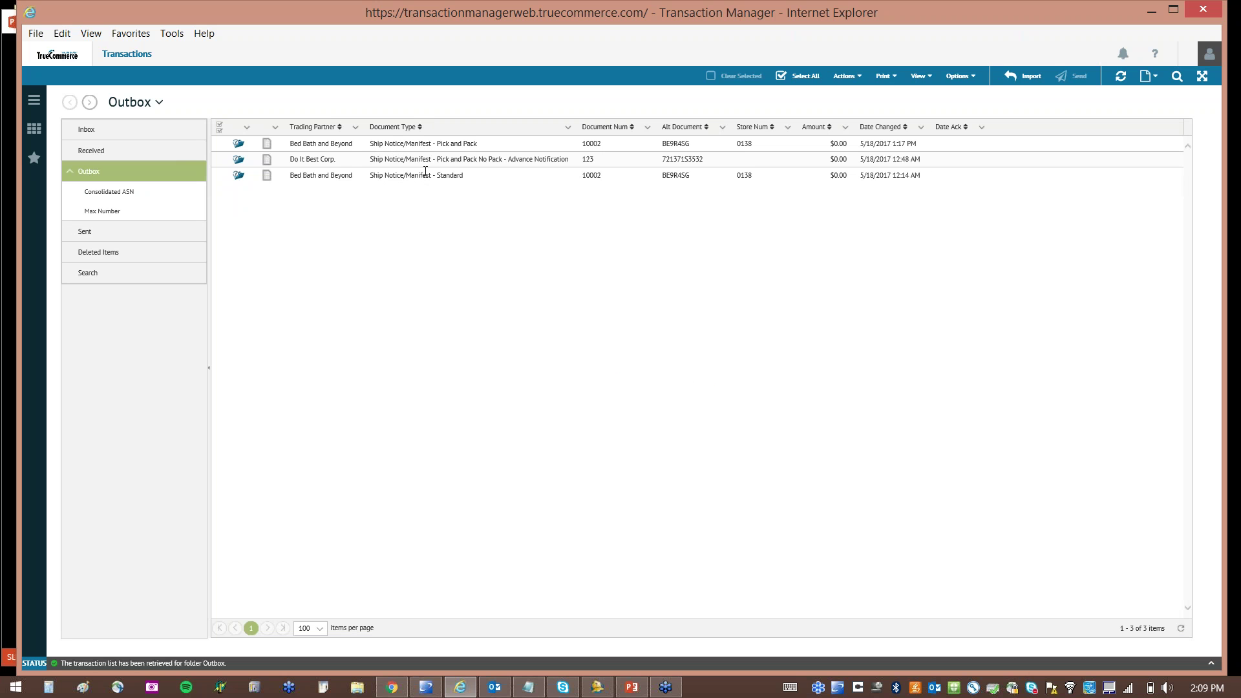
Open the Bed Bath and Beyond Standard ship notice in the Transaction Manager outbox and review its shipment's container level
click(444, 175)
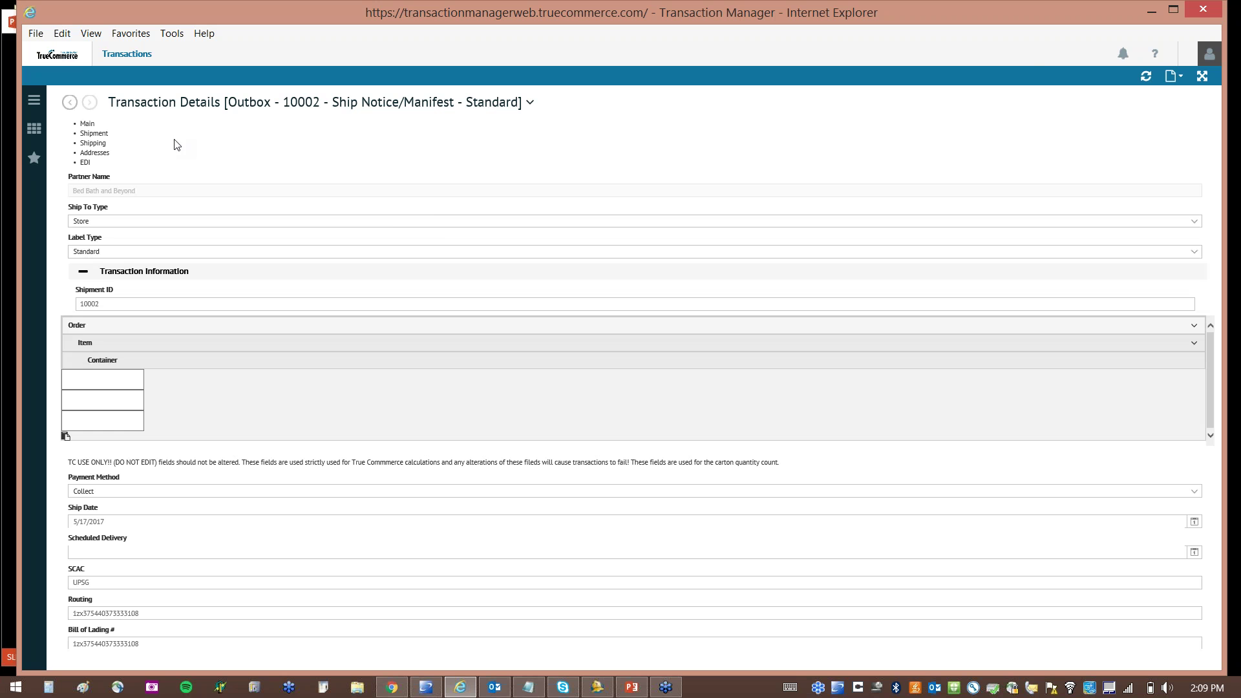
click(101, 123)
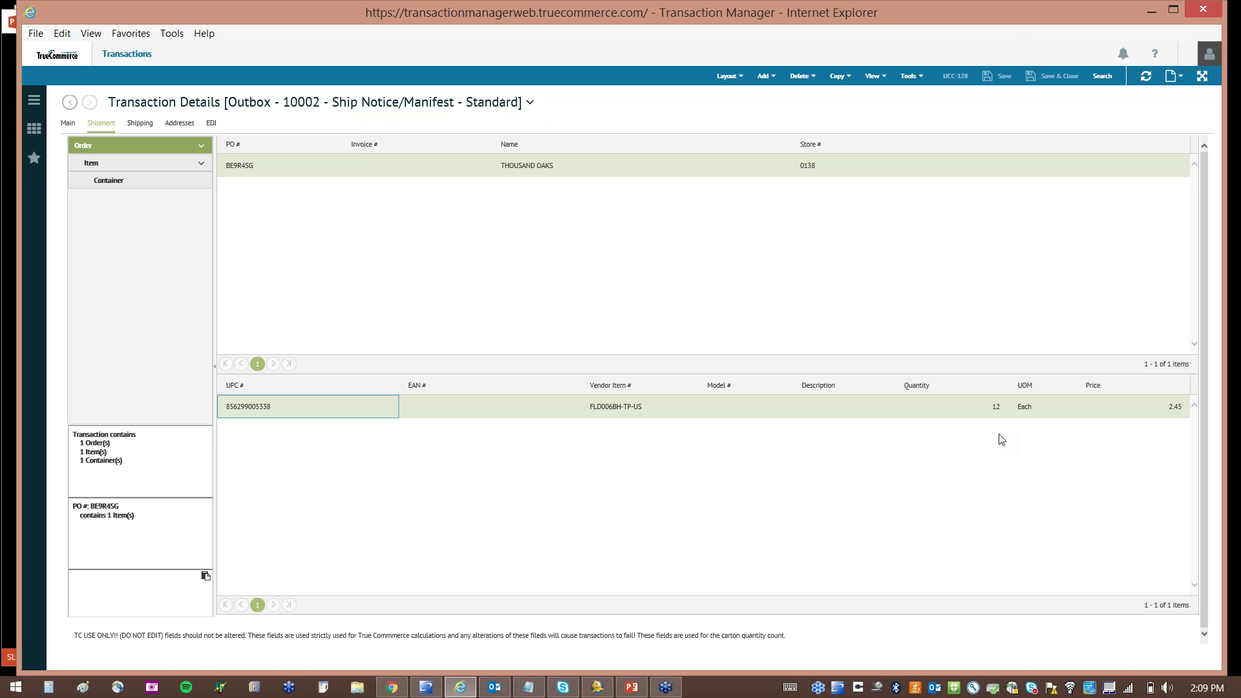
click(108, 180)
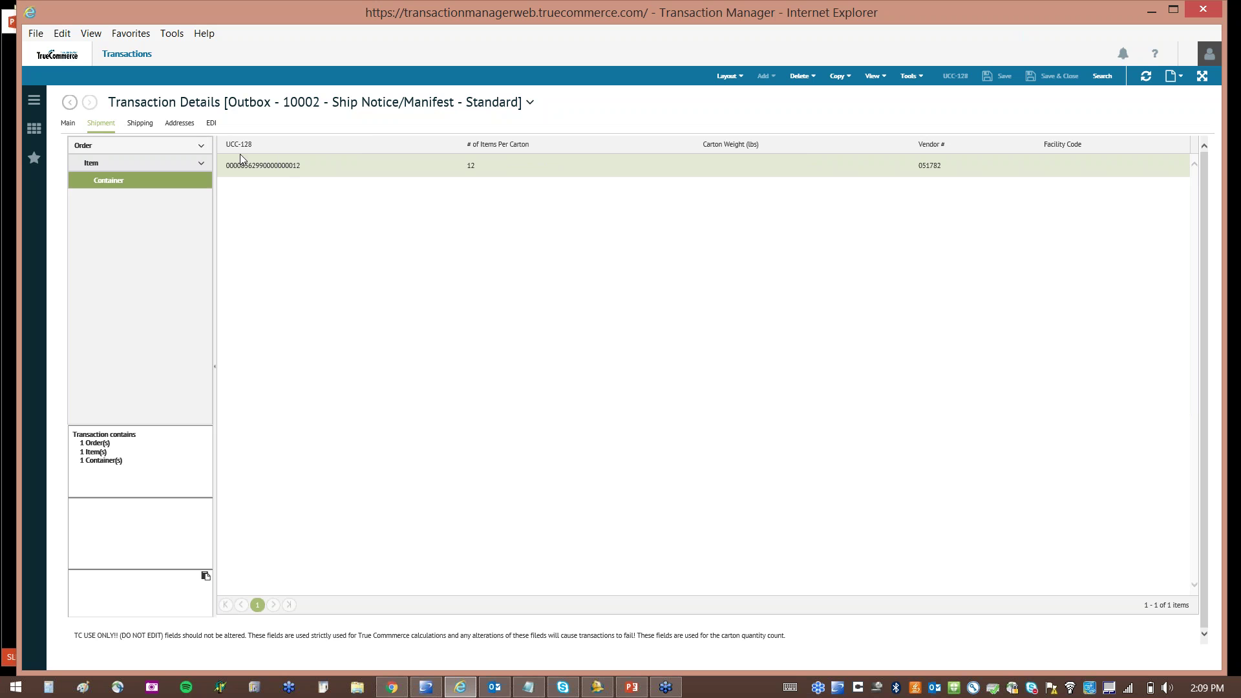
Open the Bed Bath and Beyond item catalog among the trading partners and review the Max # values set for its items
click(33, 103)
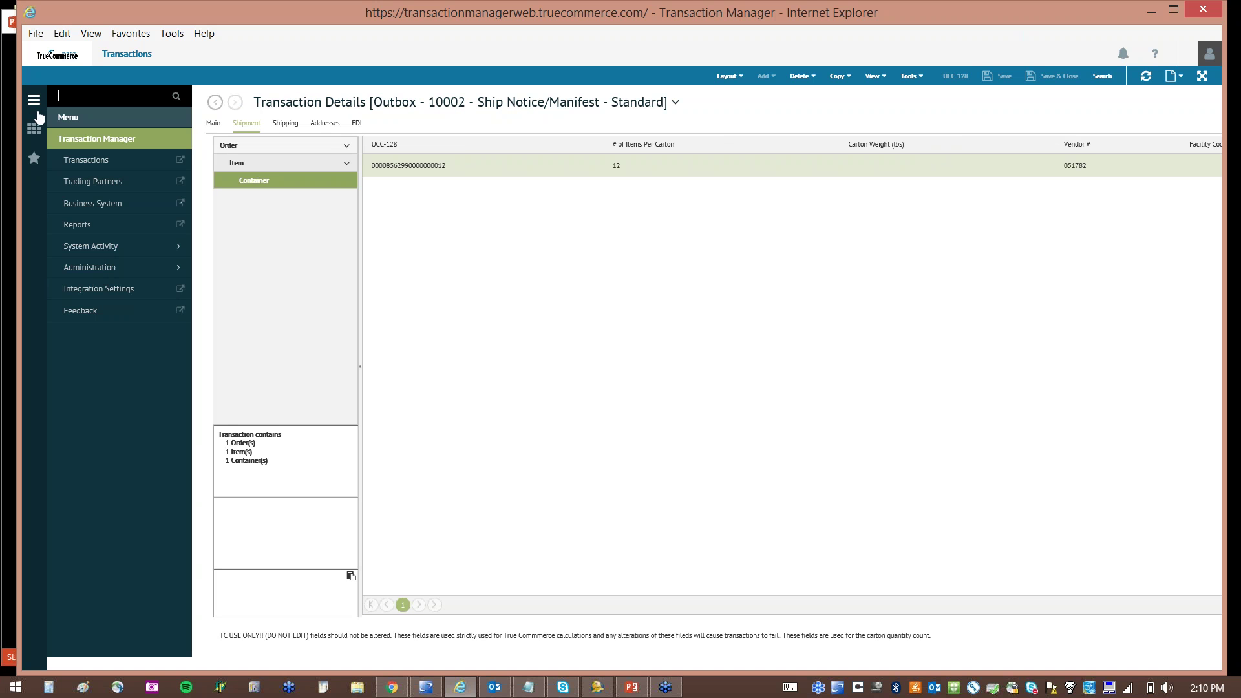
click(84, 184)
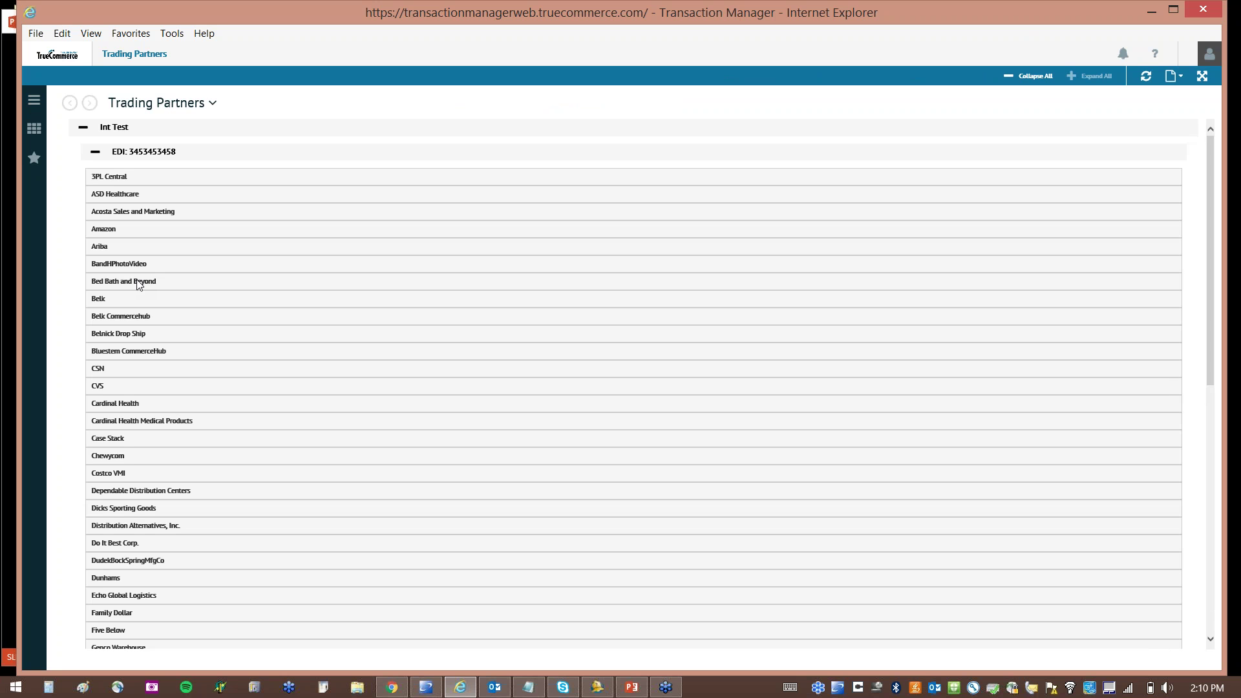
double_click(139, 285)
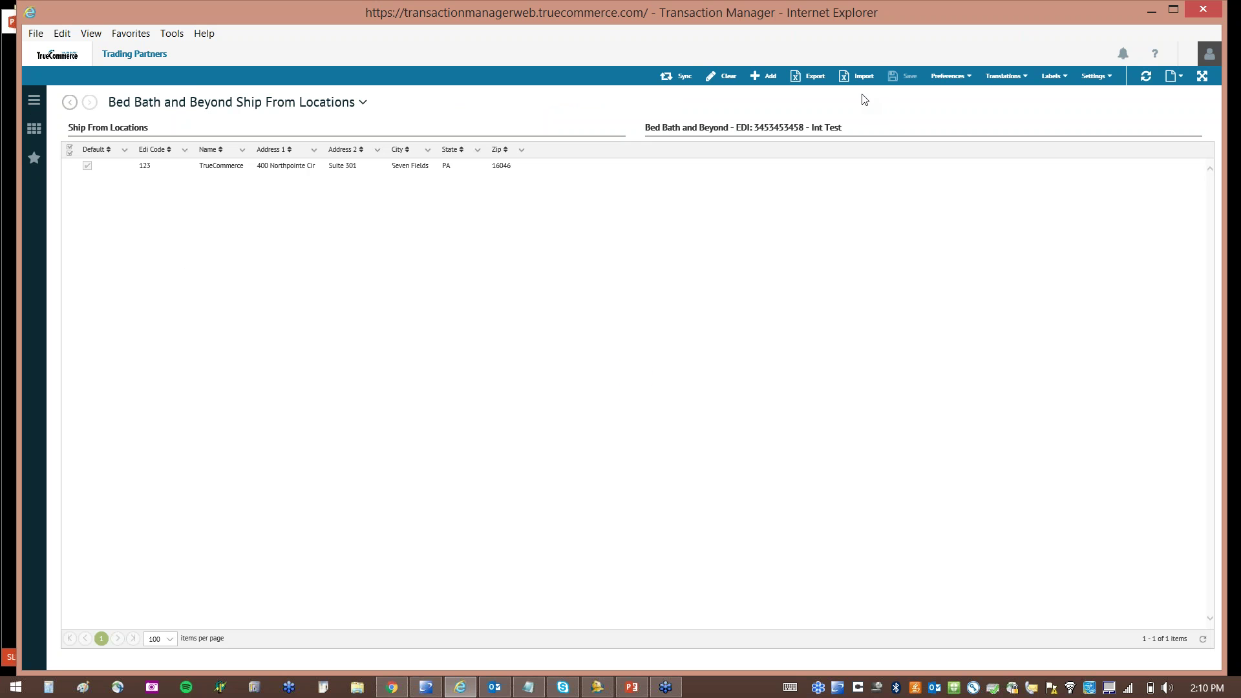
click(960, 80)
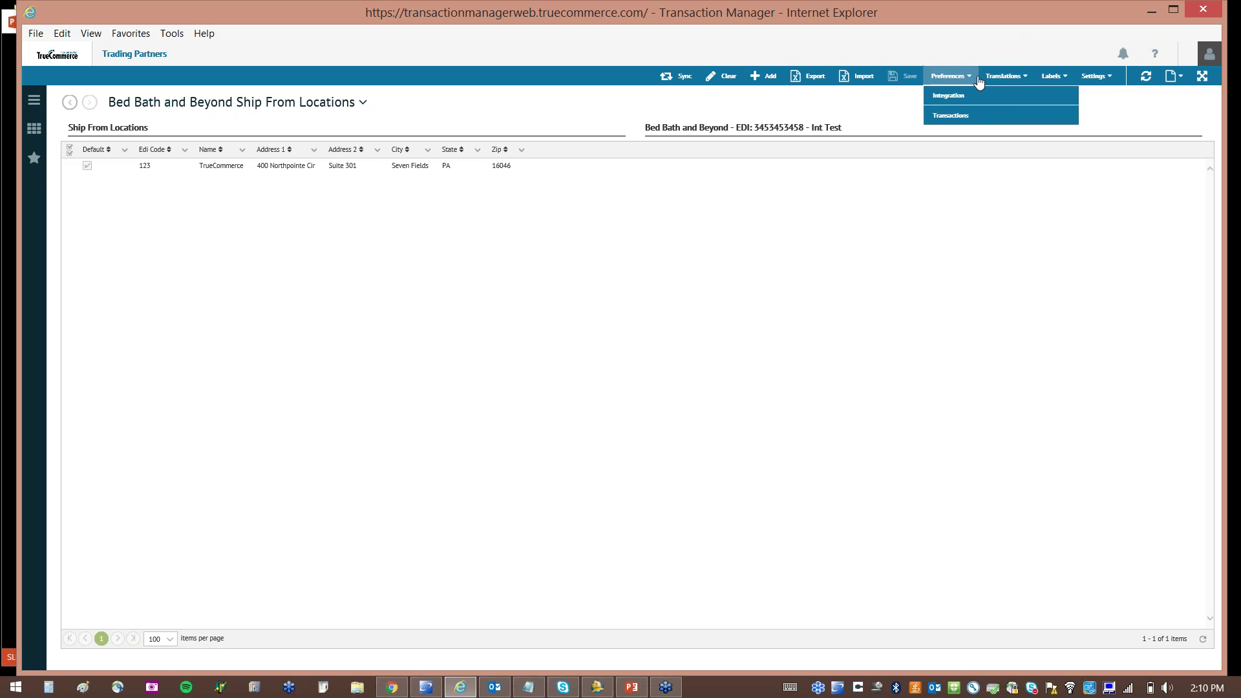
click(1005, 76)
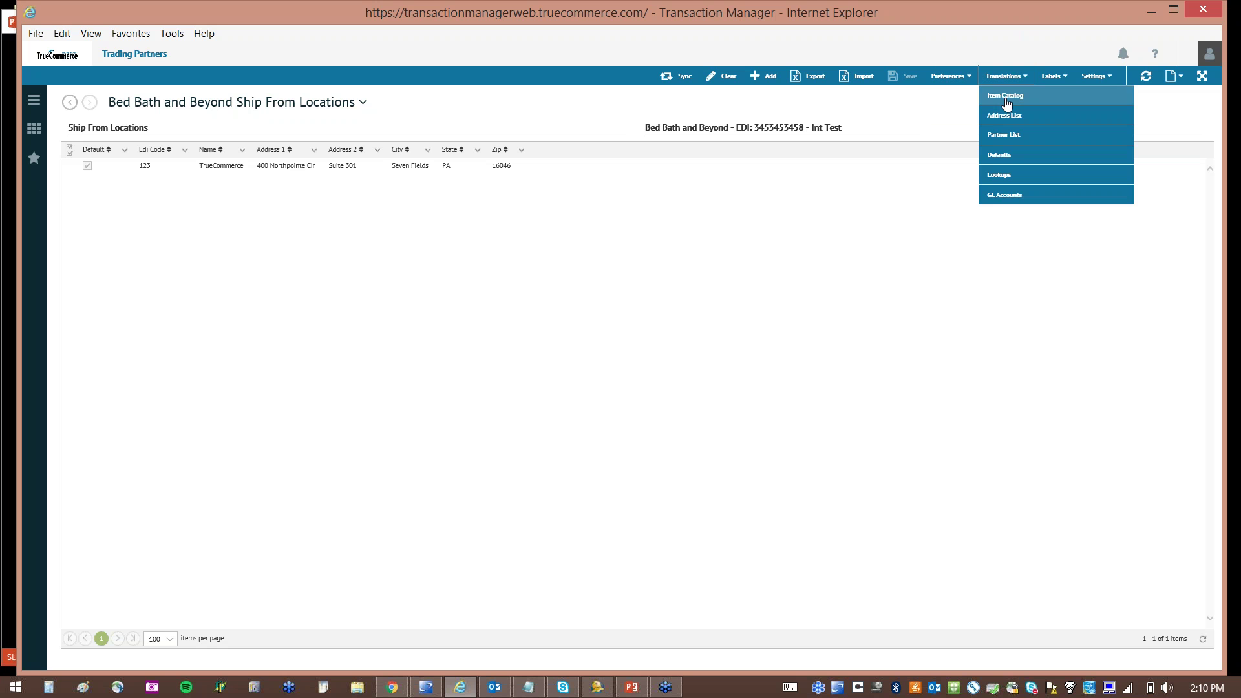
click(1005, 97)
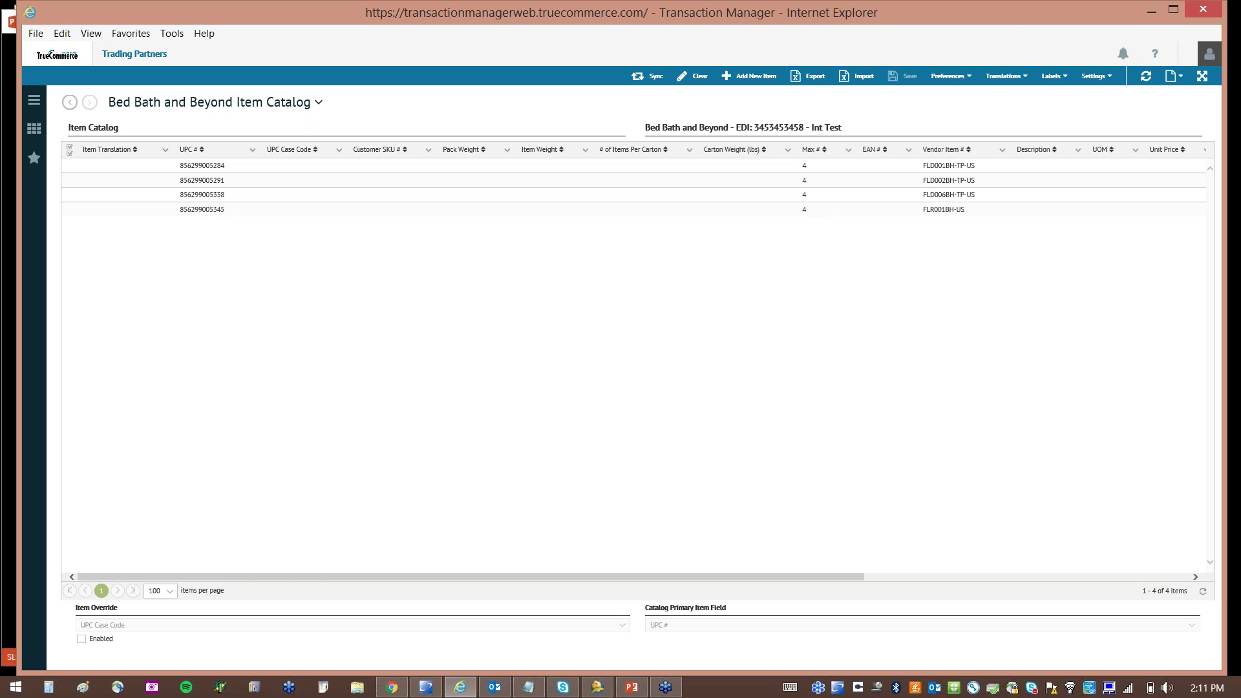
Open the Standard ship notice in the outbox's Max Number subfolder and review its shipment's container level
click(34, 101)
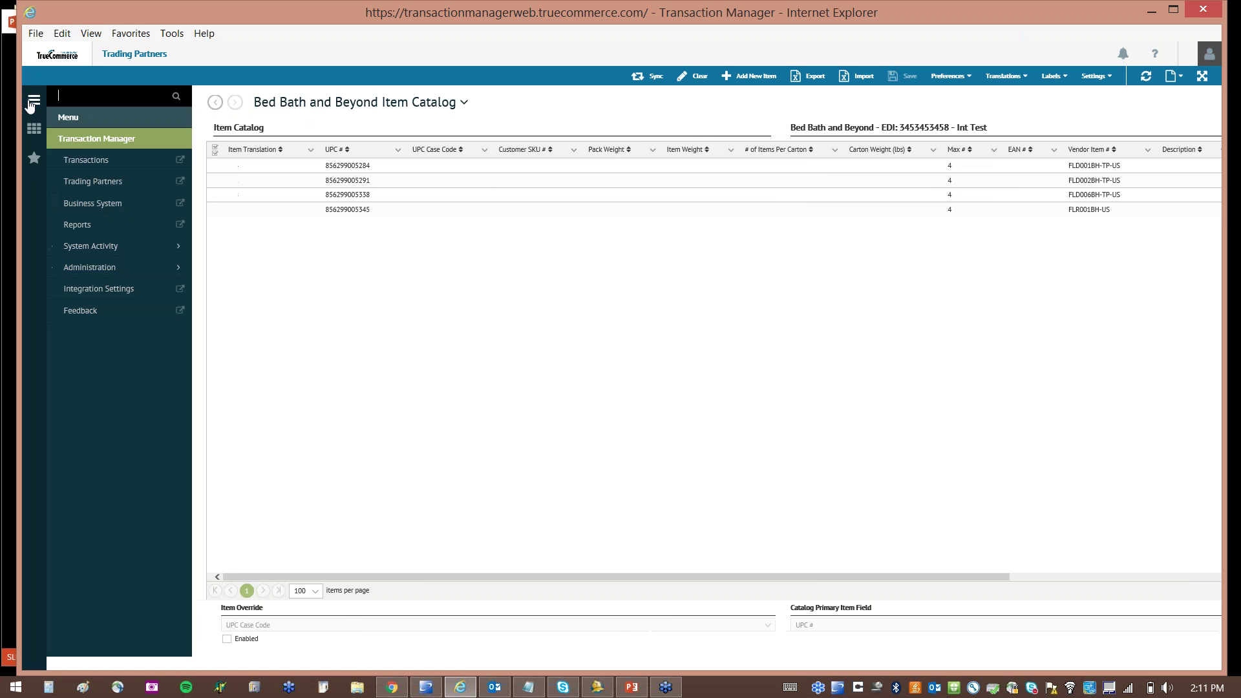
click(87, 163)
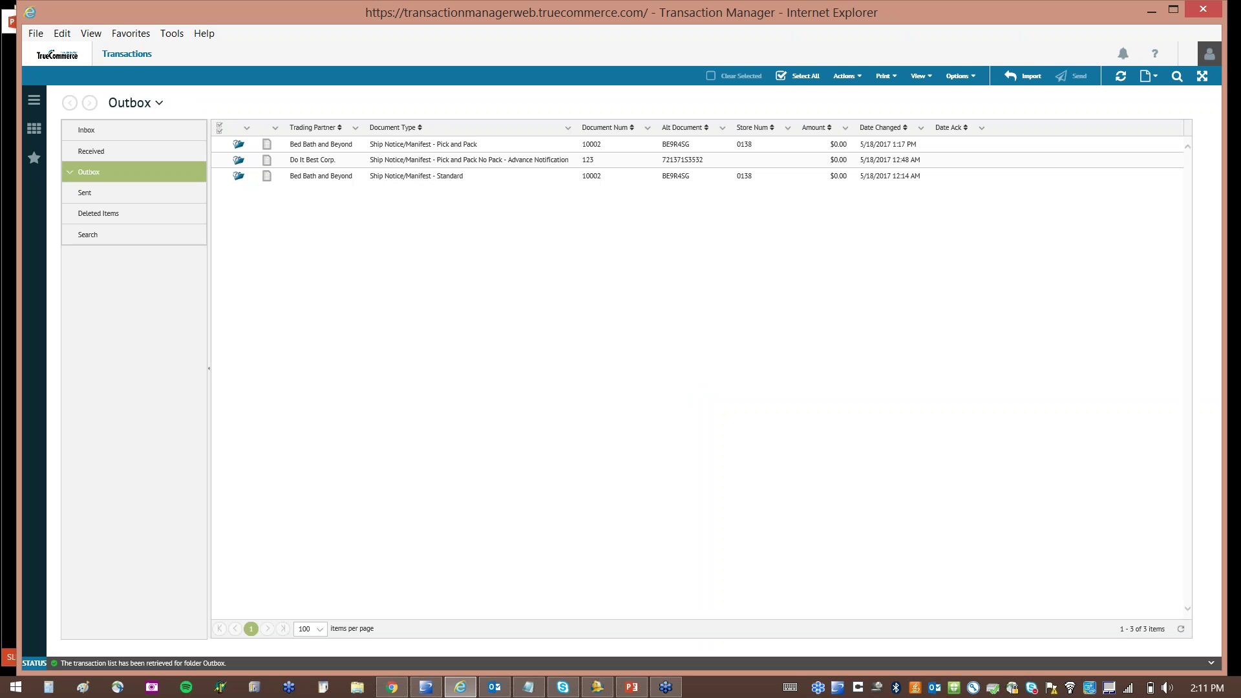
click(75, 175)
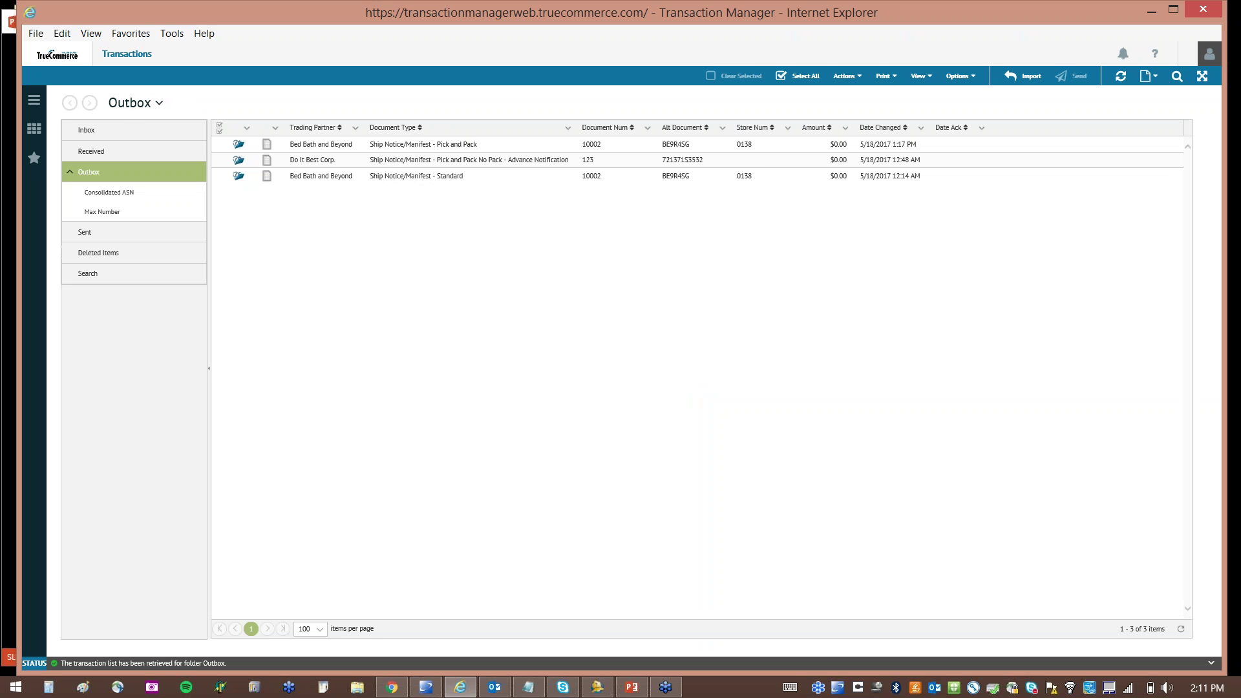
click(102, 211)
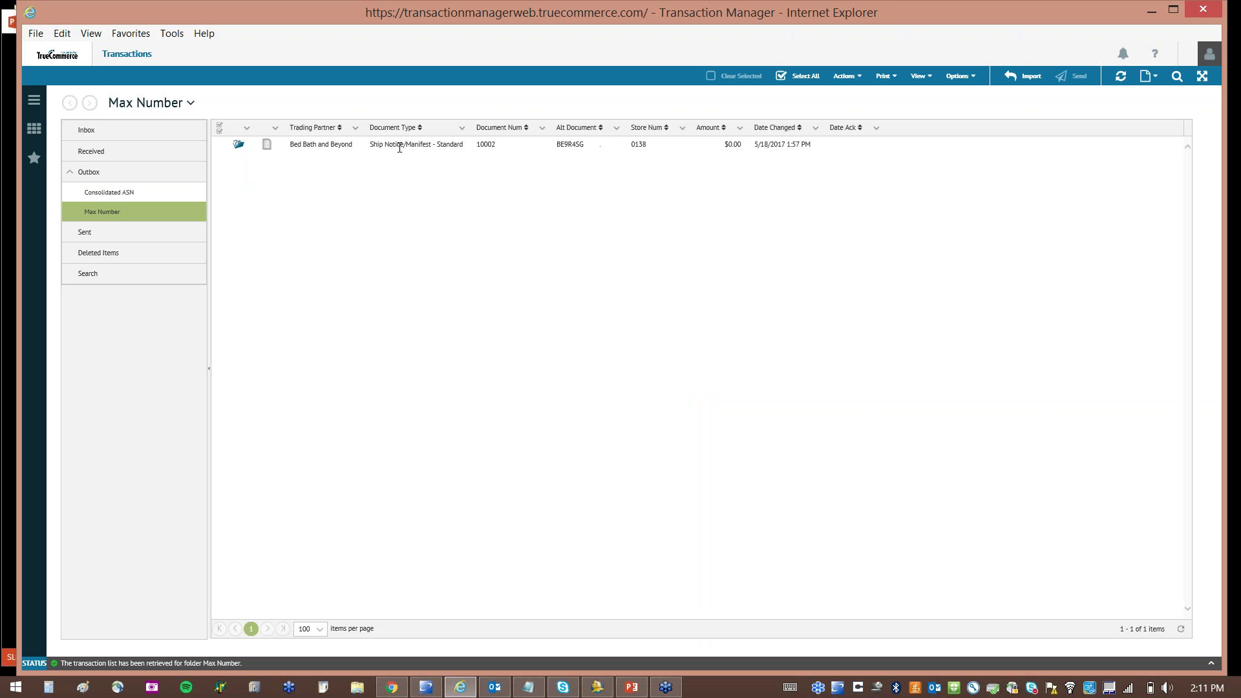
click(400, 146)
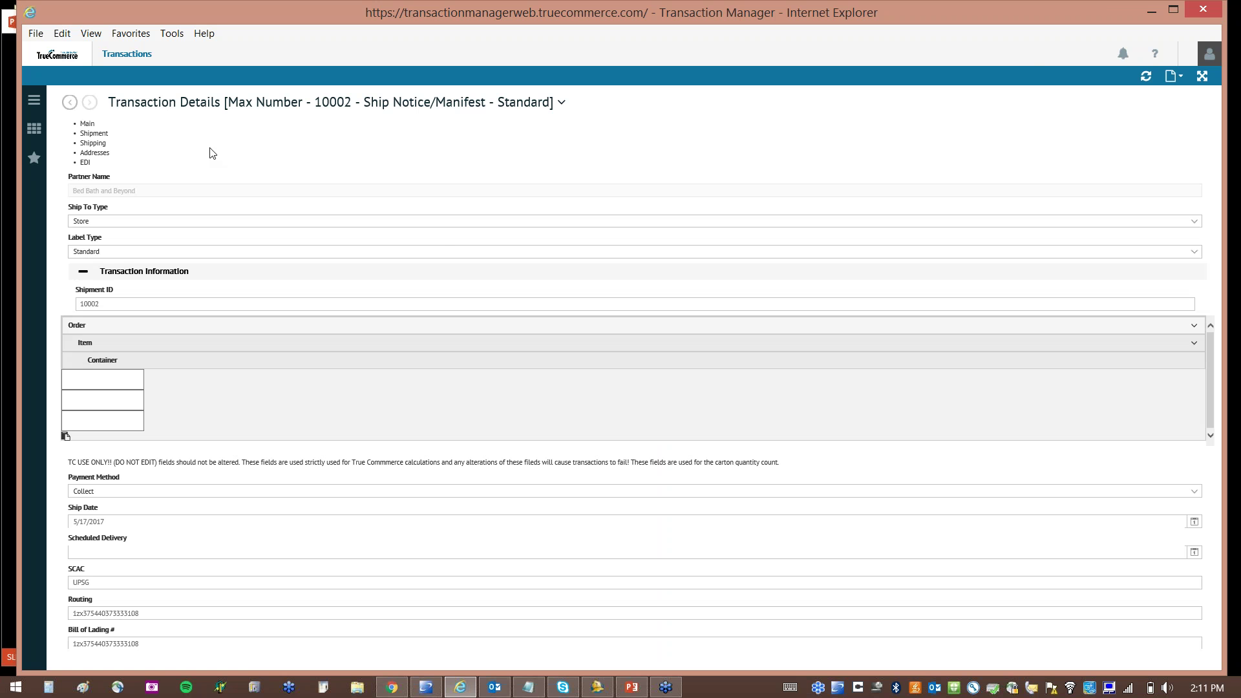
click(102, 130)
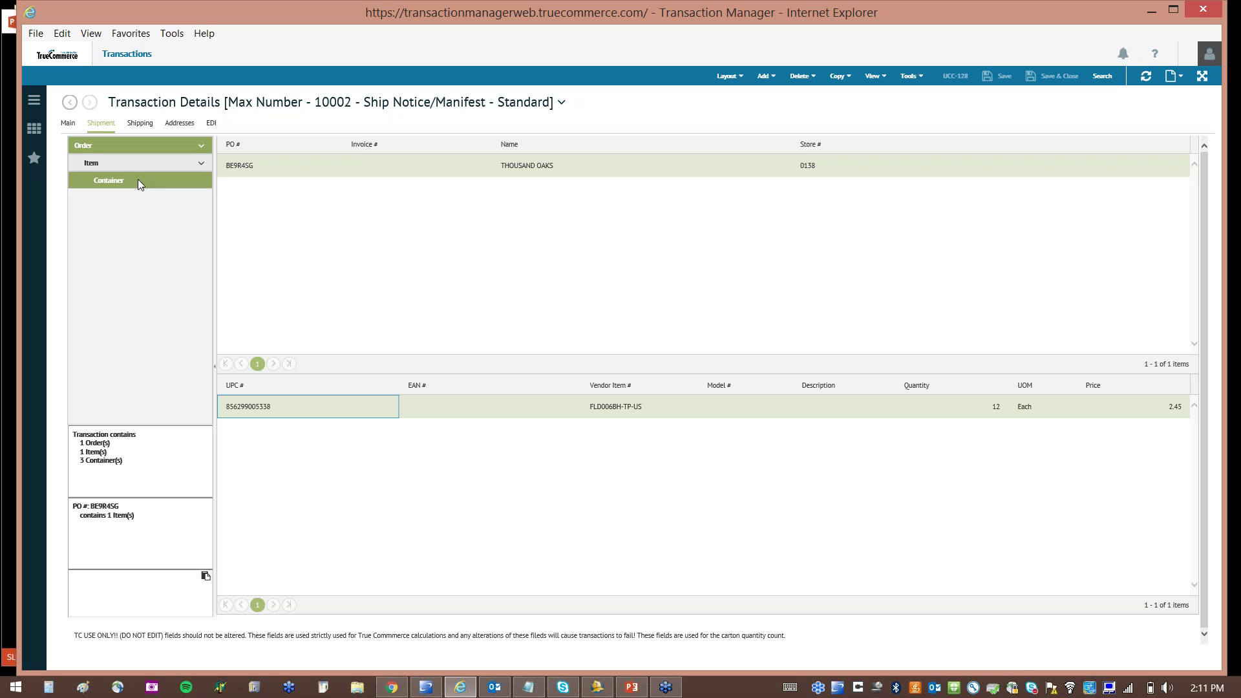
click(138, 179)
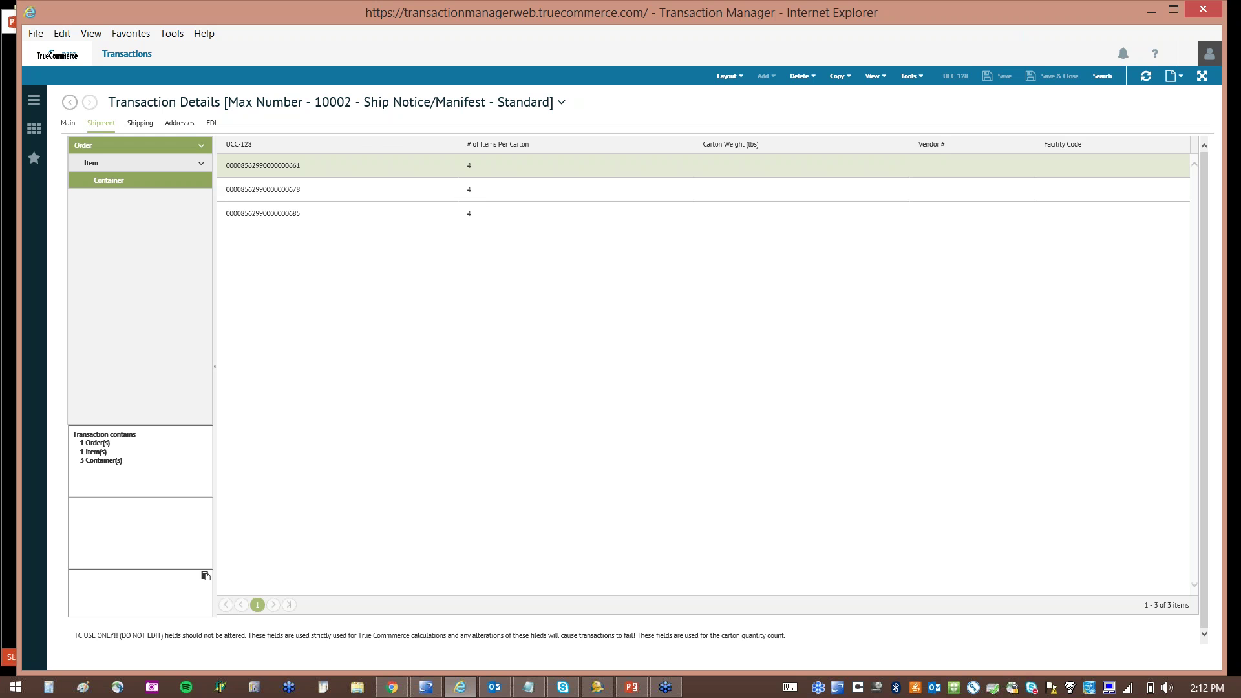
Open the Bed Bath and Beyond Pick and Pack ship notice in the outbox and show its shipment's container level
click(34, 100)
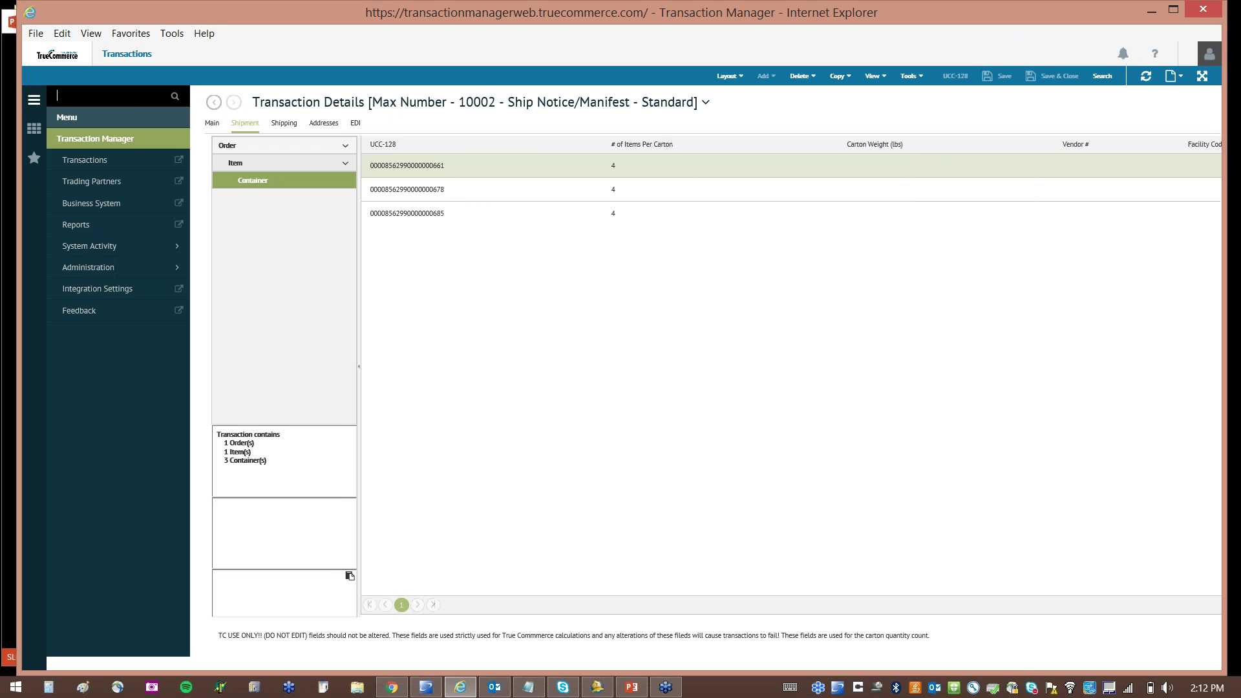
click(86, 162)
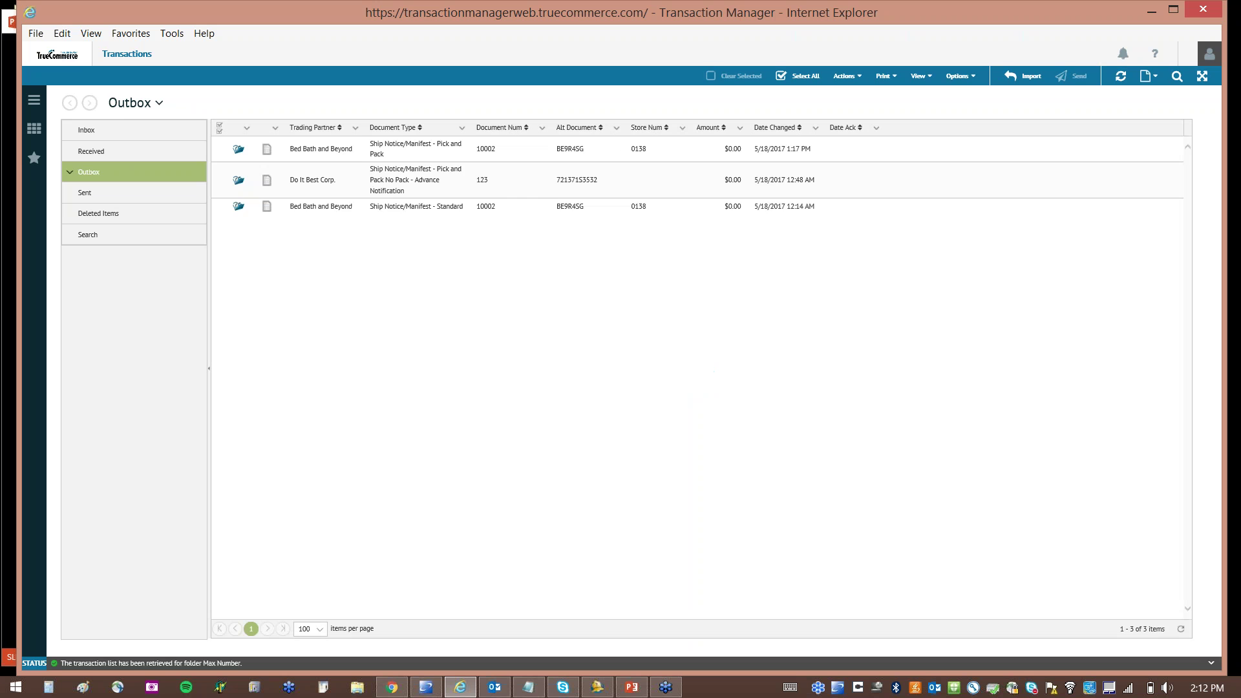
click(463, 148)
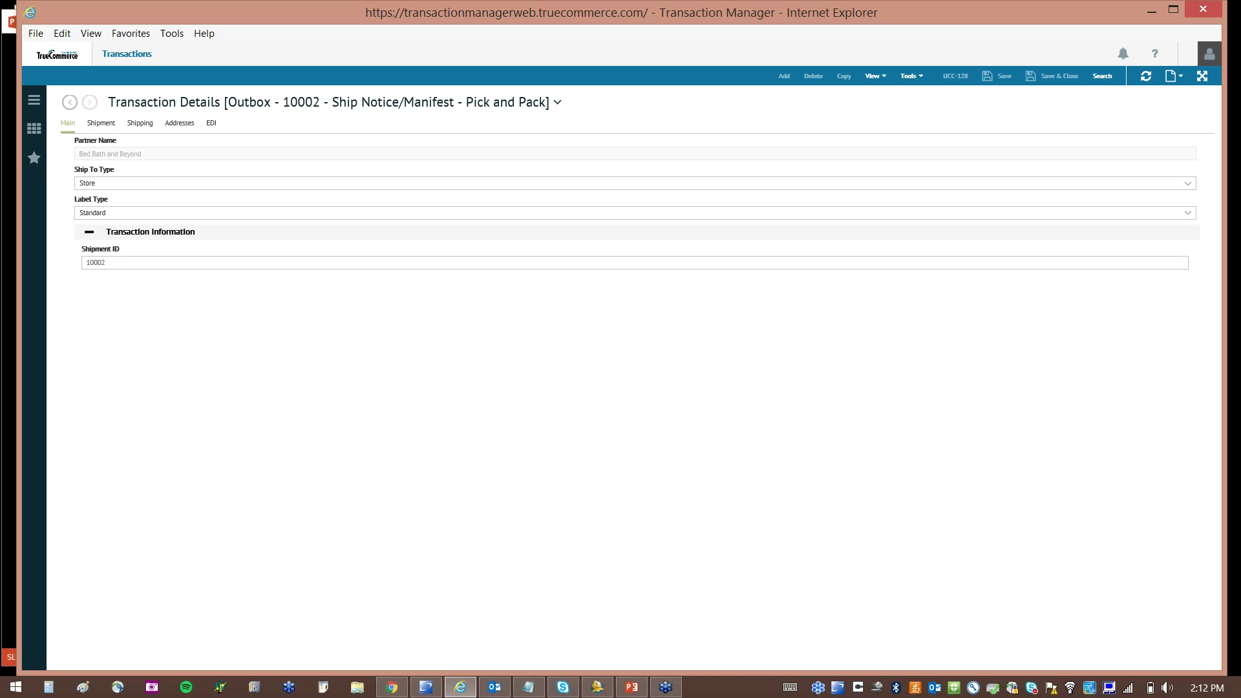
click(101, 123)
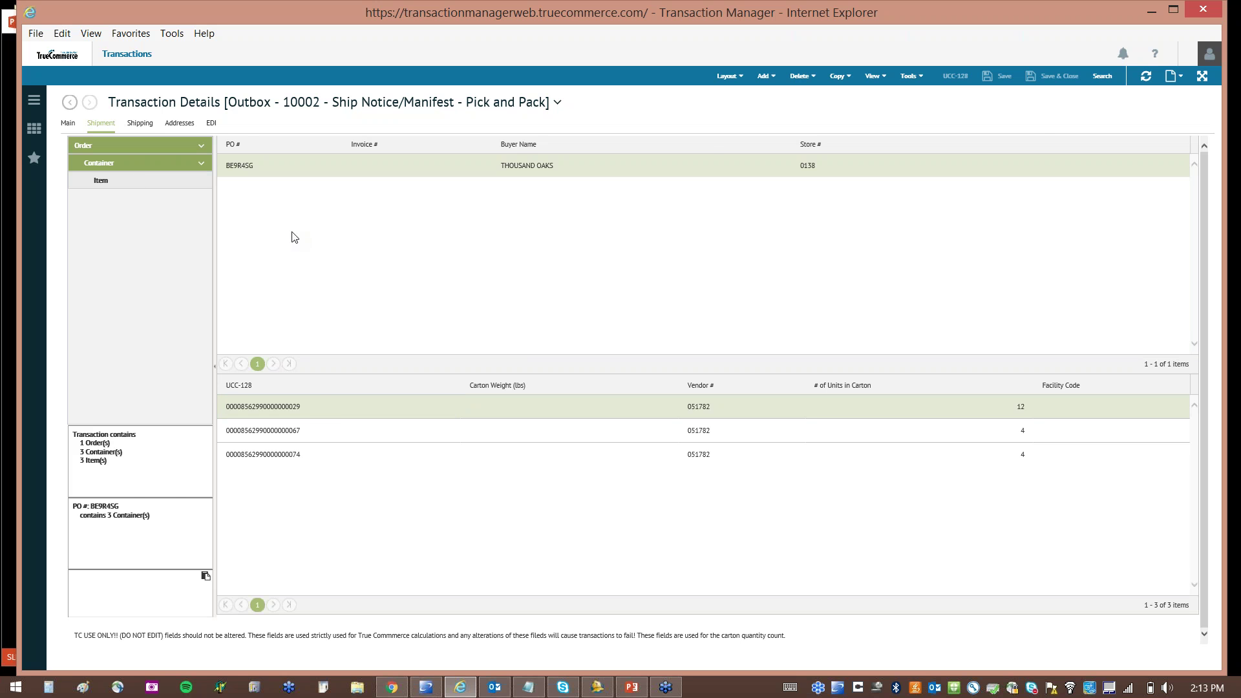
click(181, 160)
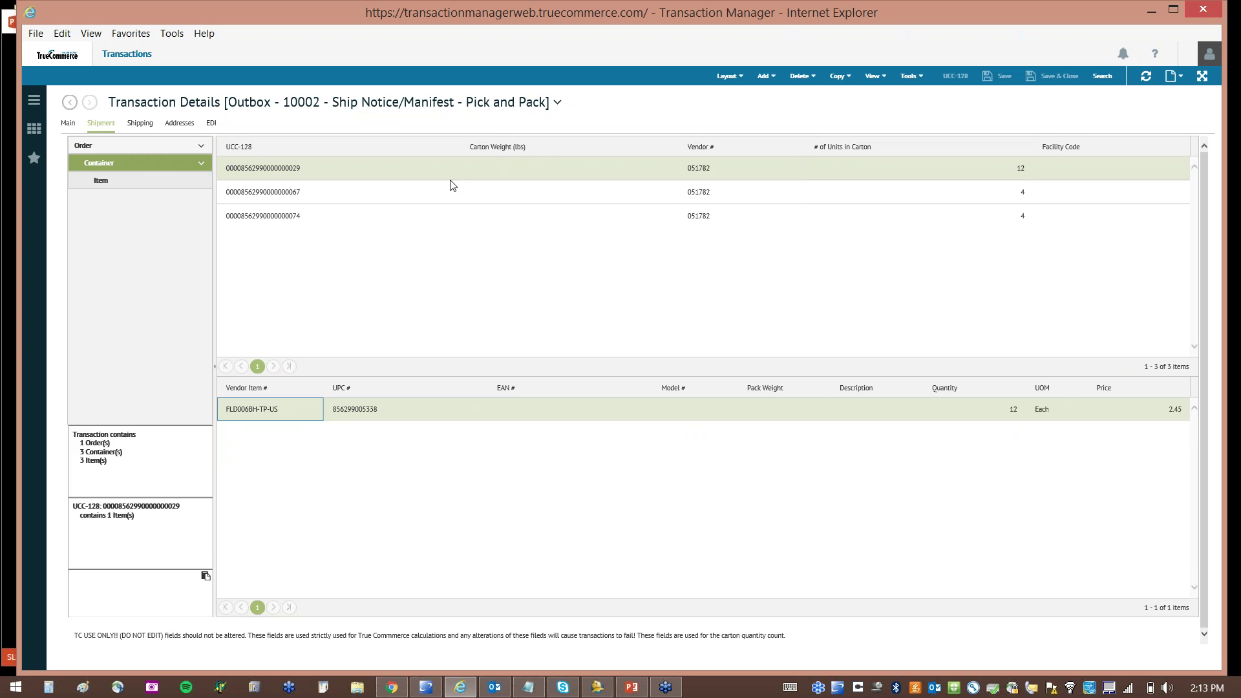
Delete the two 4-unit containers from the shipment, keeping only the 12-unit container
click(433, 193)
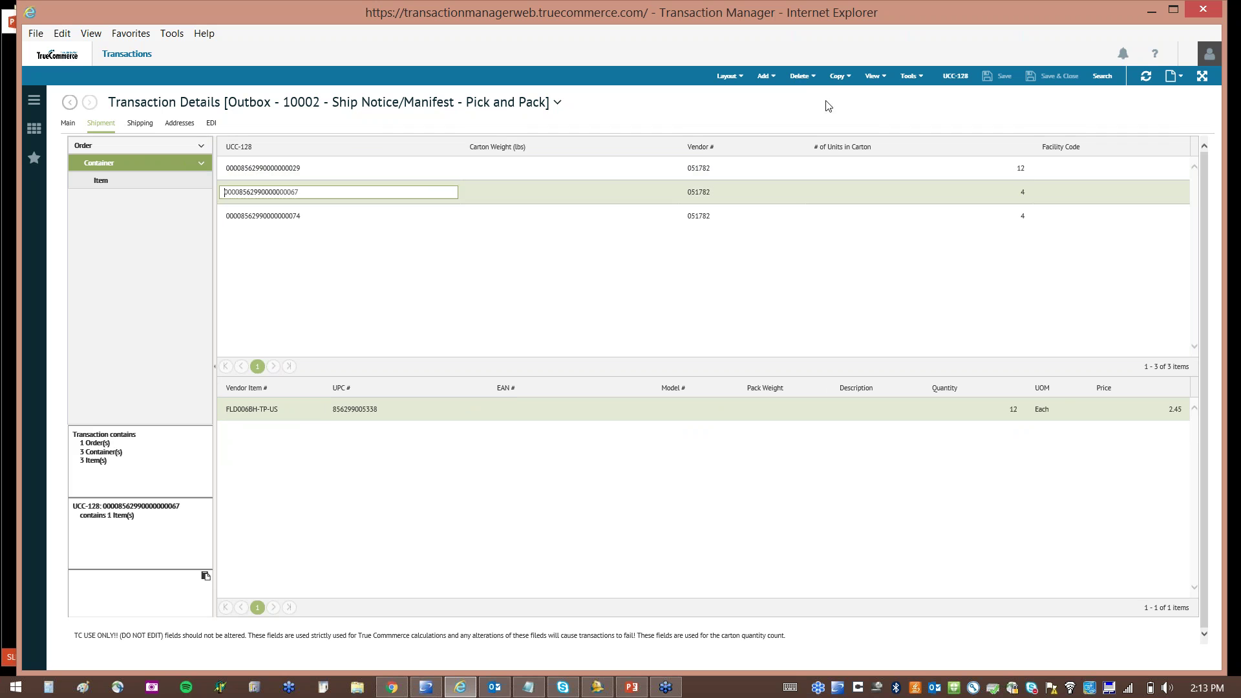
click(801, 75)
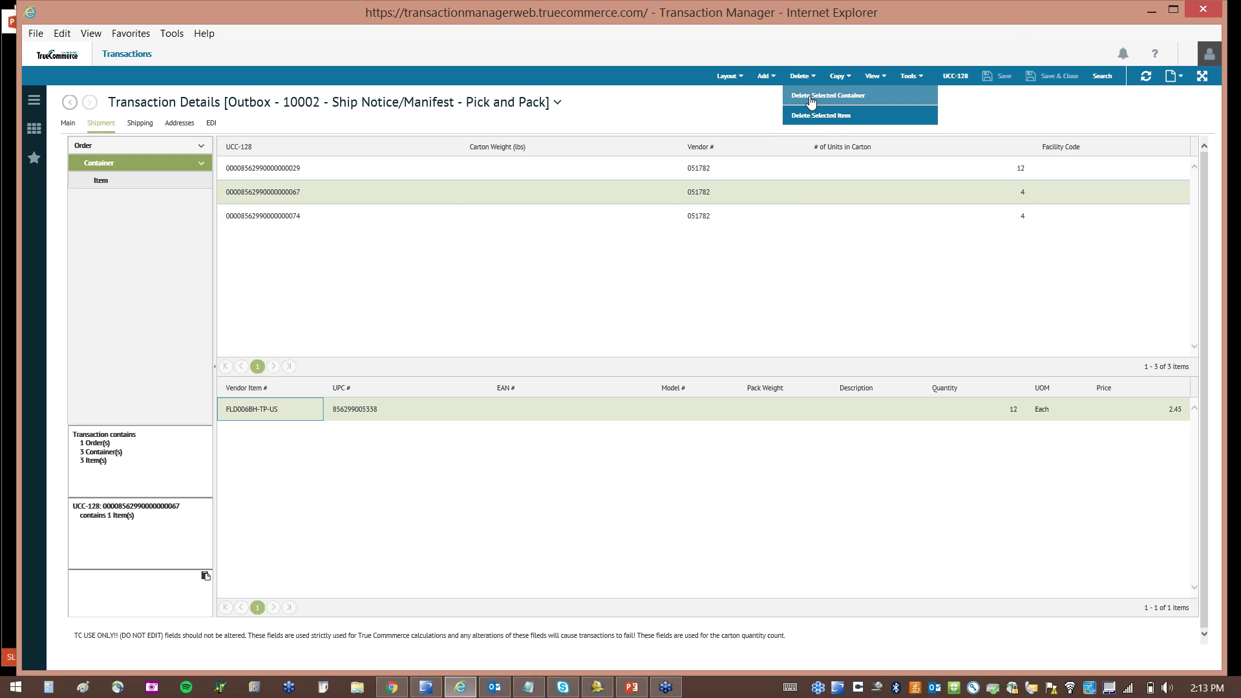
click(811, 97)
click(686, 197)
click(641, 193)
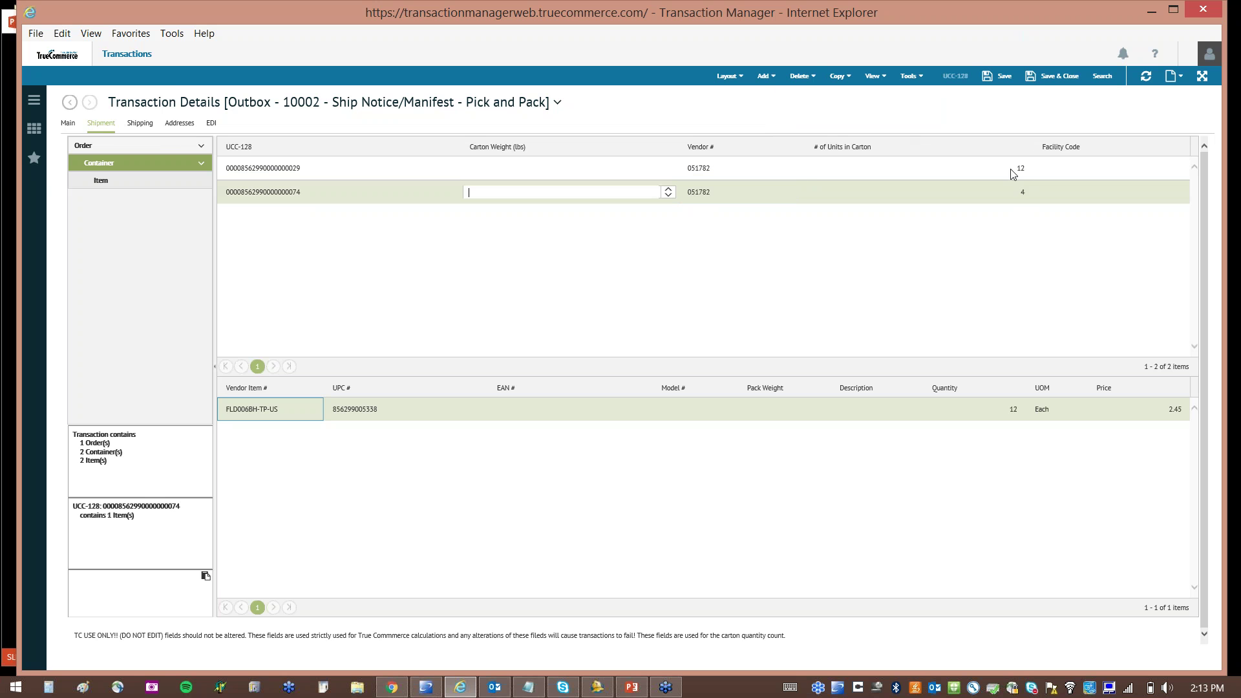
click(811, 76)
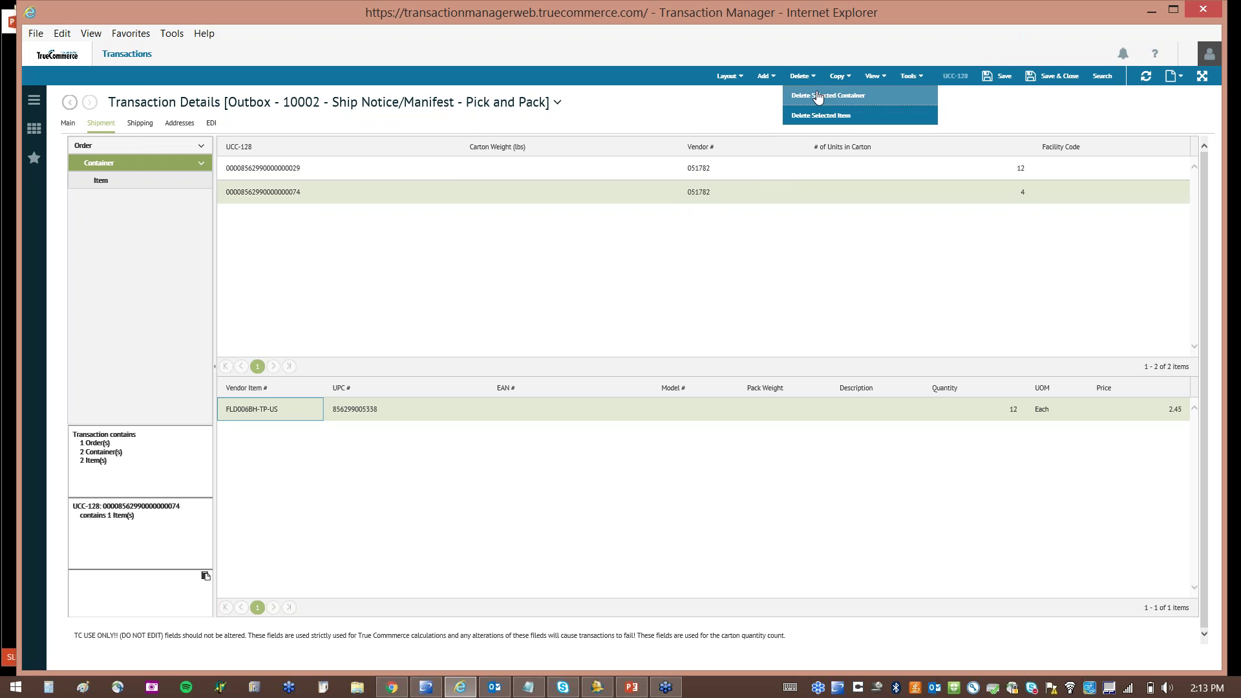
click(818, 97)
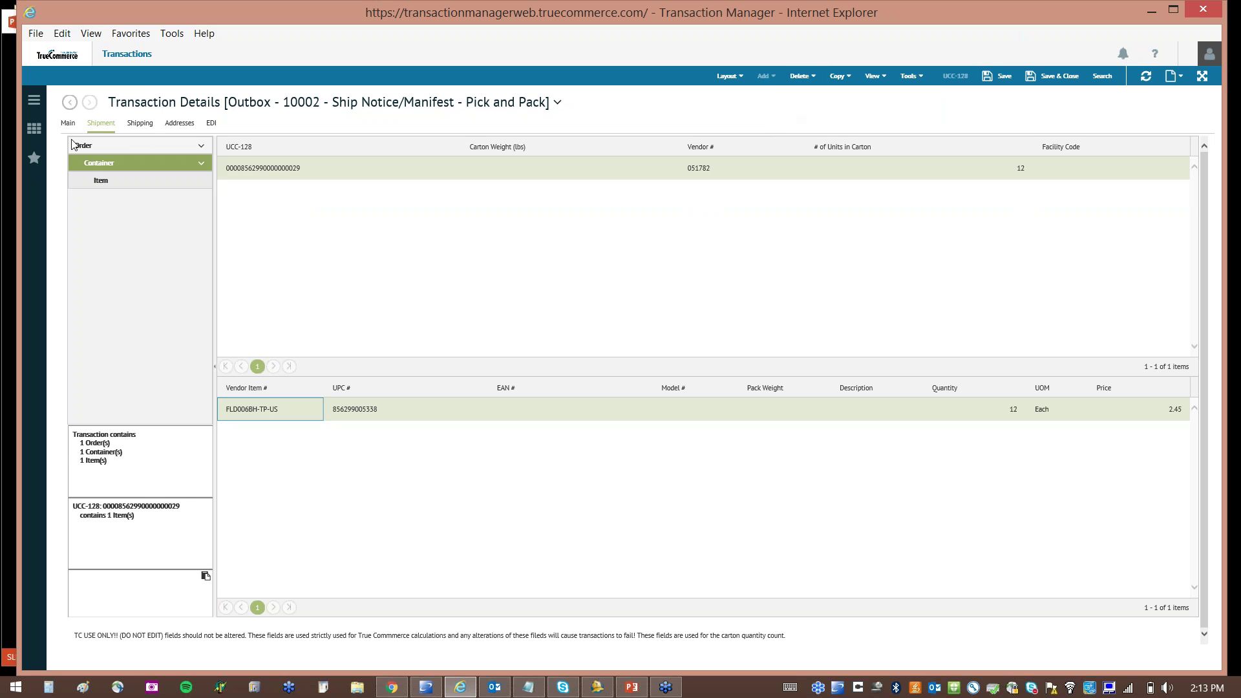
Check the order level, and set the quantity of the item in the remaining container to 4
click(104, 143)
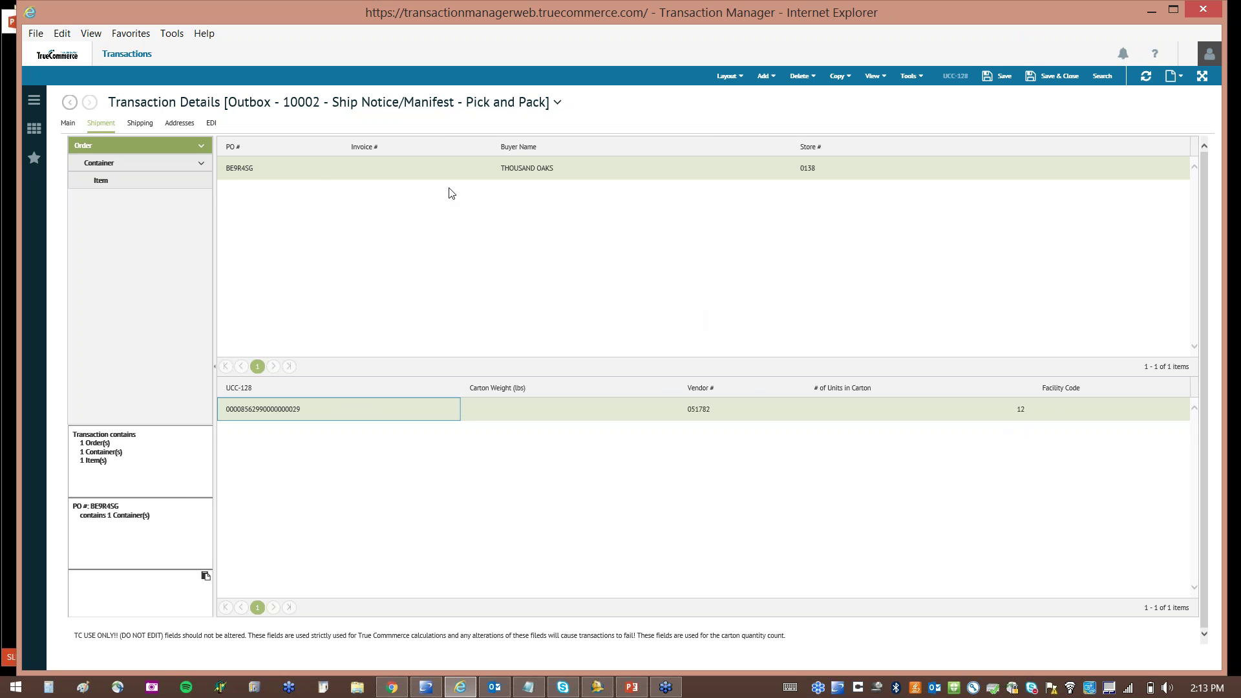
click(140, 162)
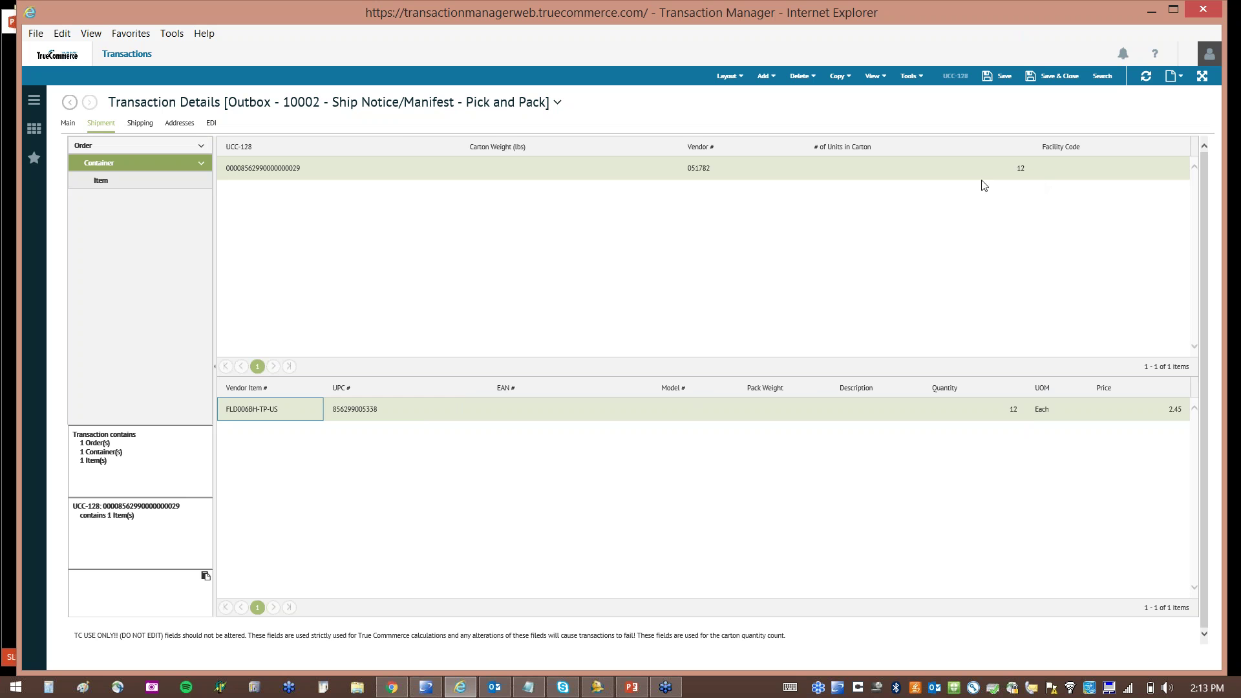
click(1019, 413)
text(11)
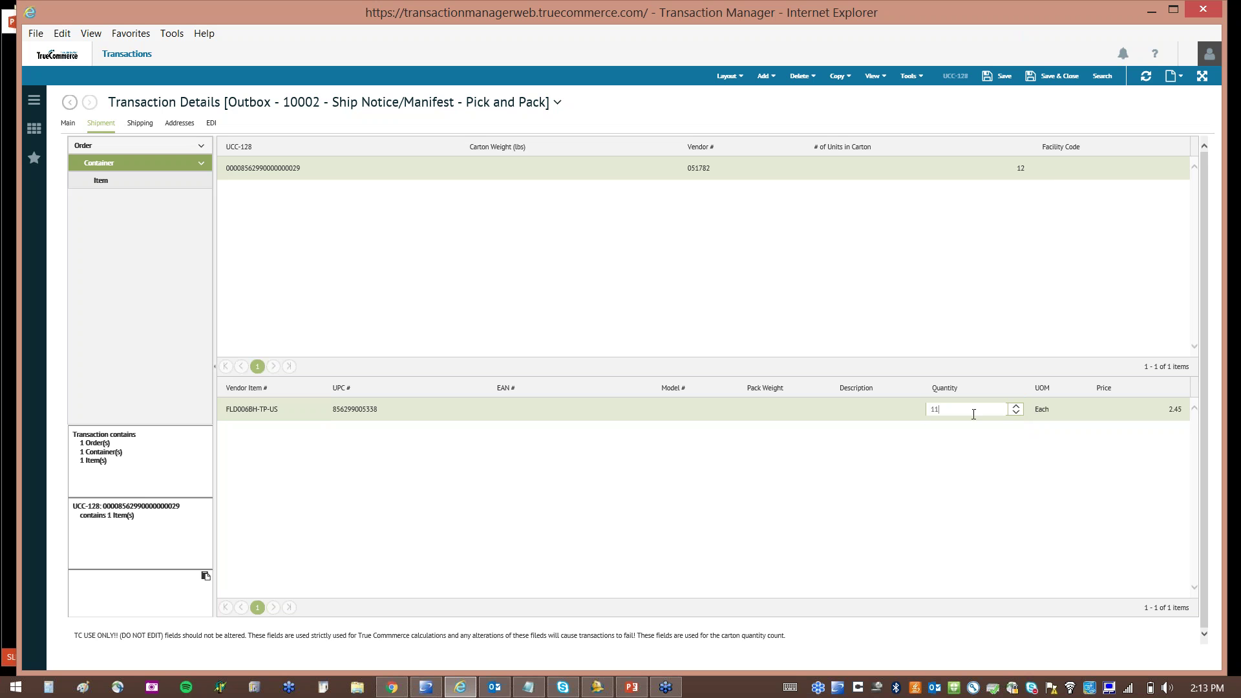
double_click(973, 414)
text(4)
click(928, 475)
click(353, 165)
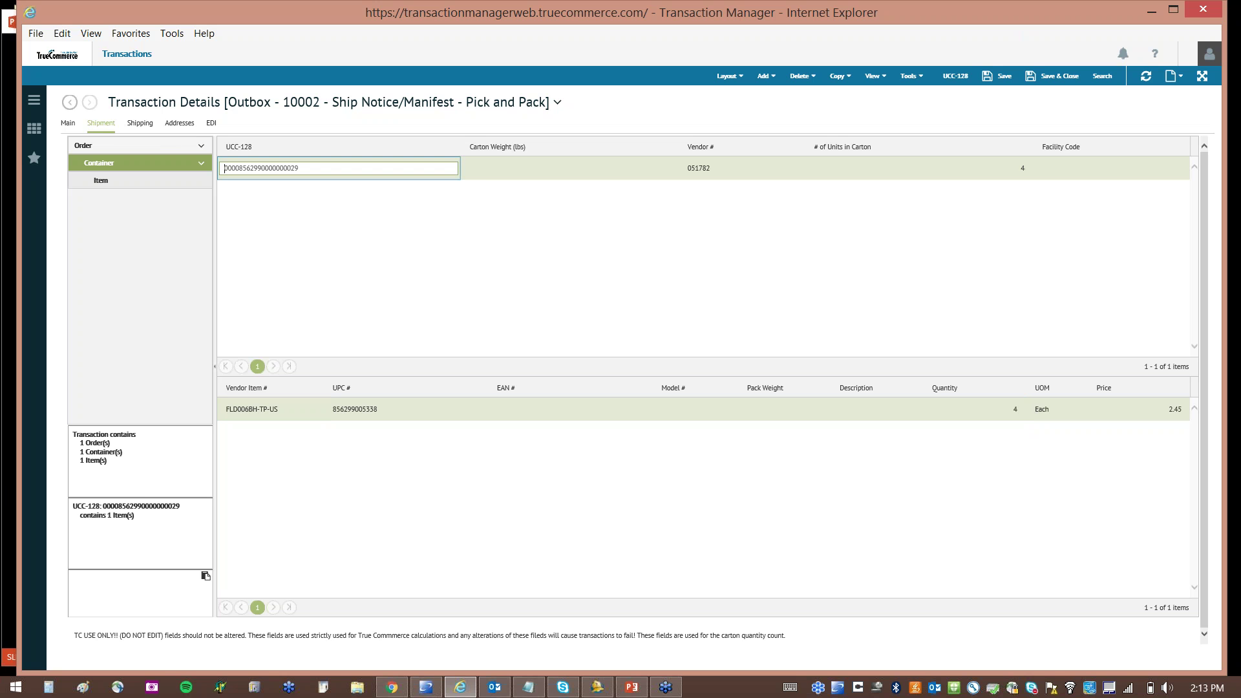
Copy the container, paste 2 copies into the order using Paste Special with Generate UCC 128, and save the transaction
click(625, 181)
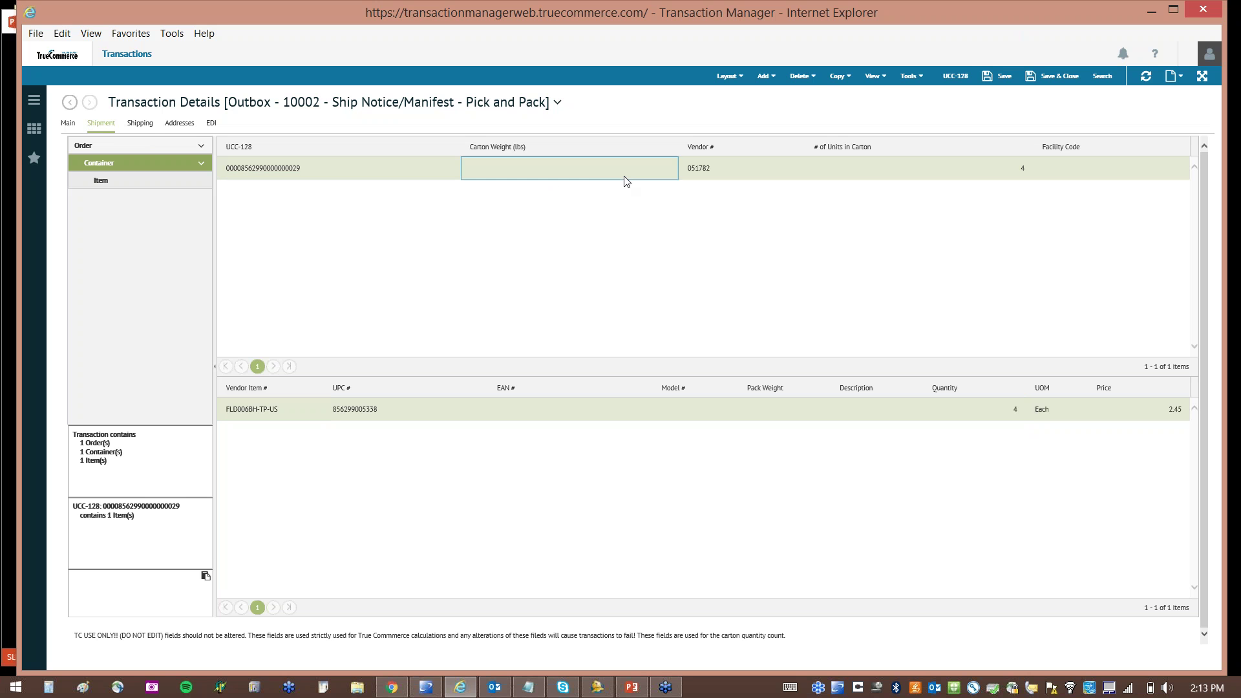
click(843, 76)
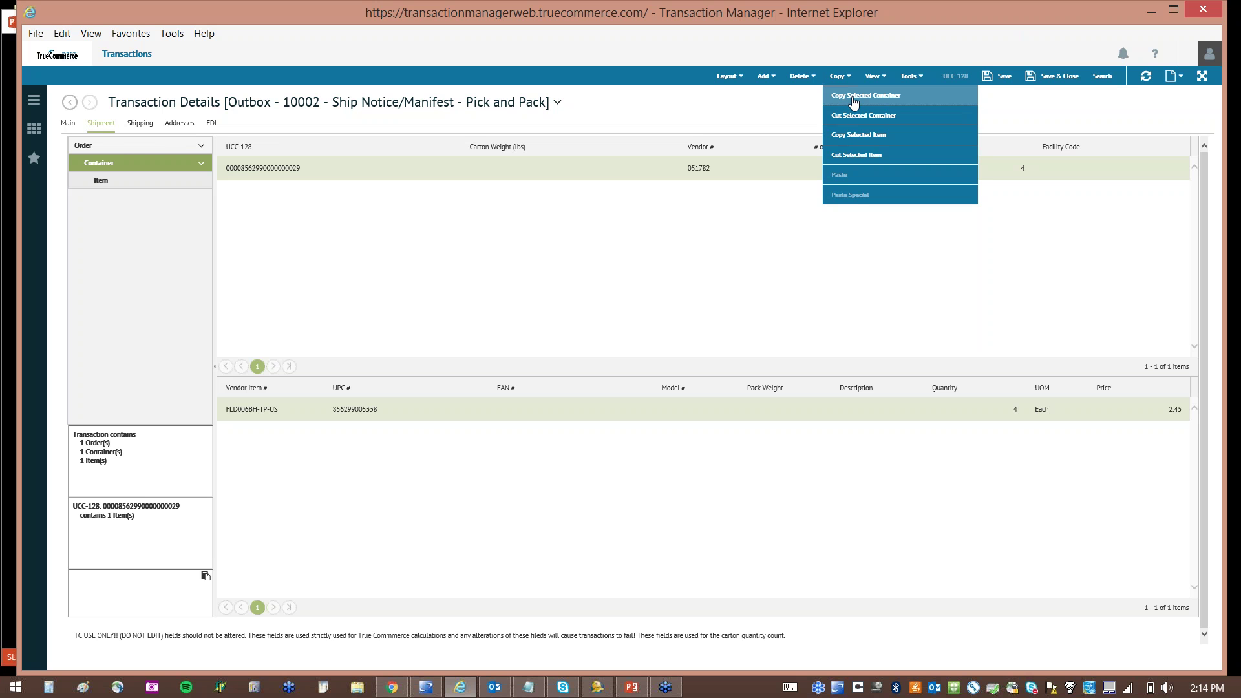
click(853, 102)
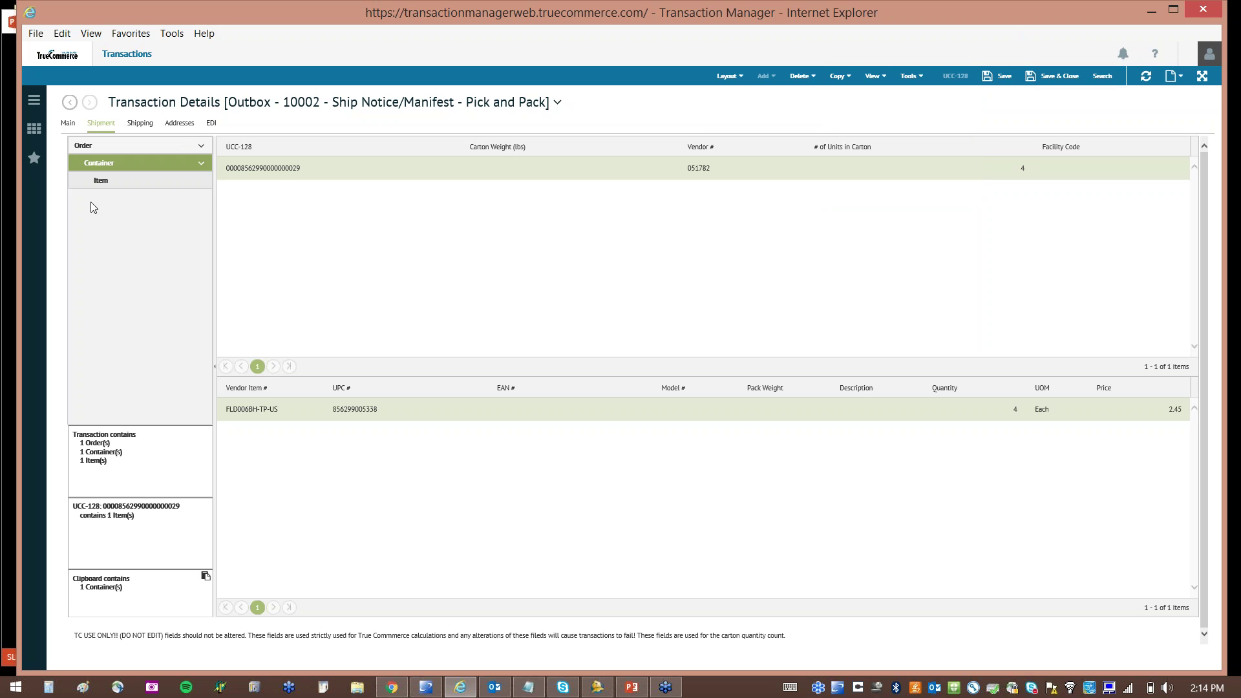
click(131, 144)
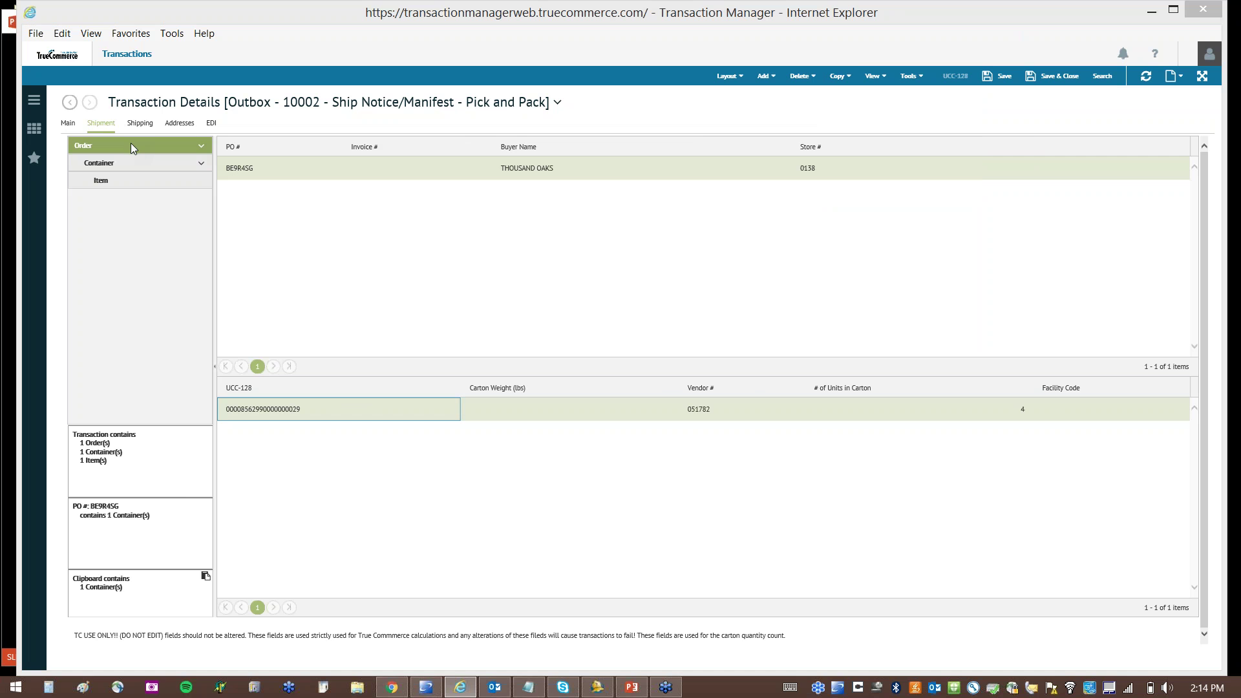
click(842, 79)
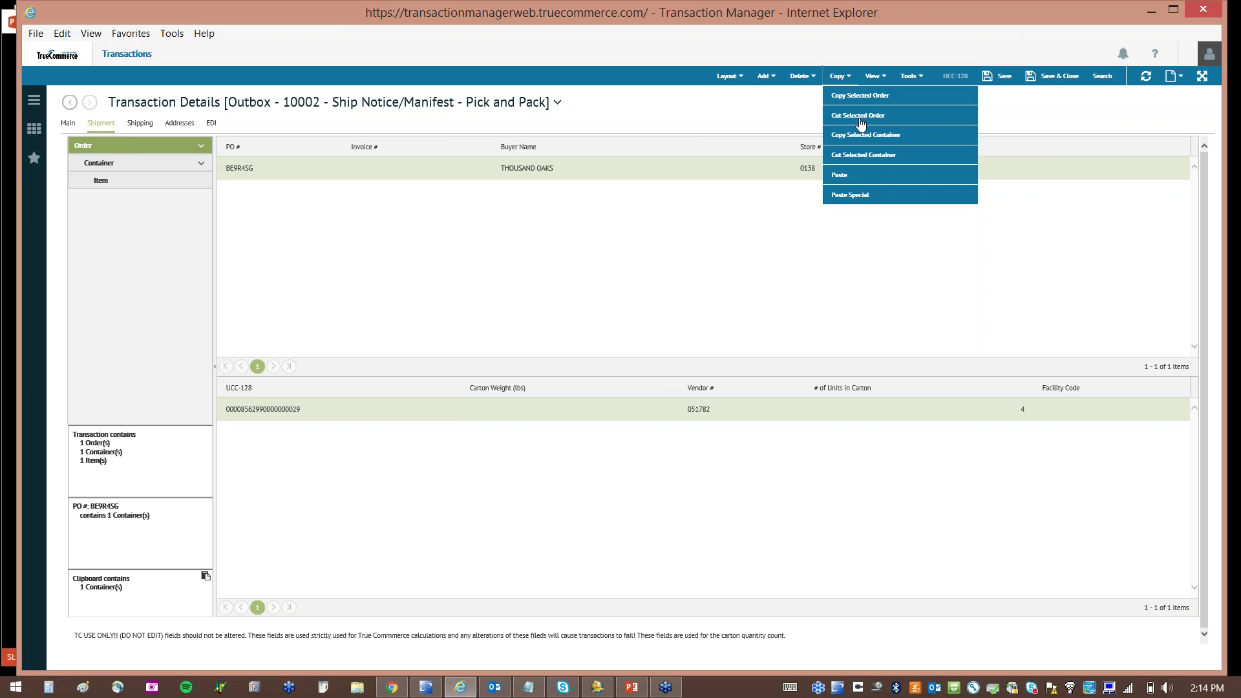
click(853, 195)
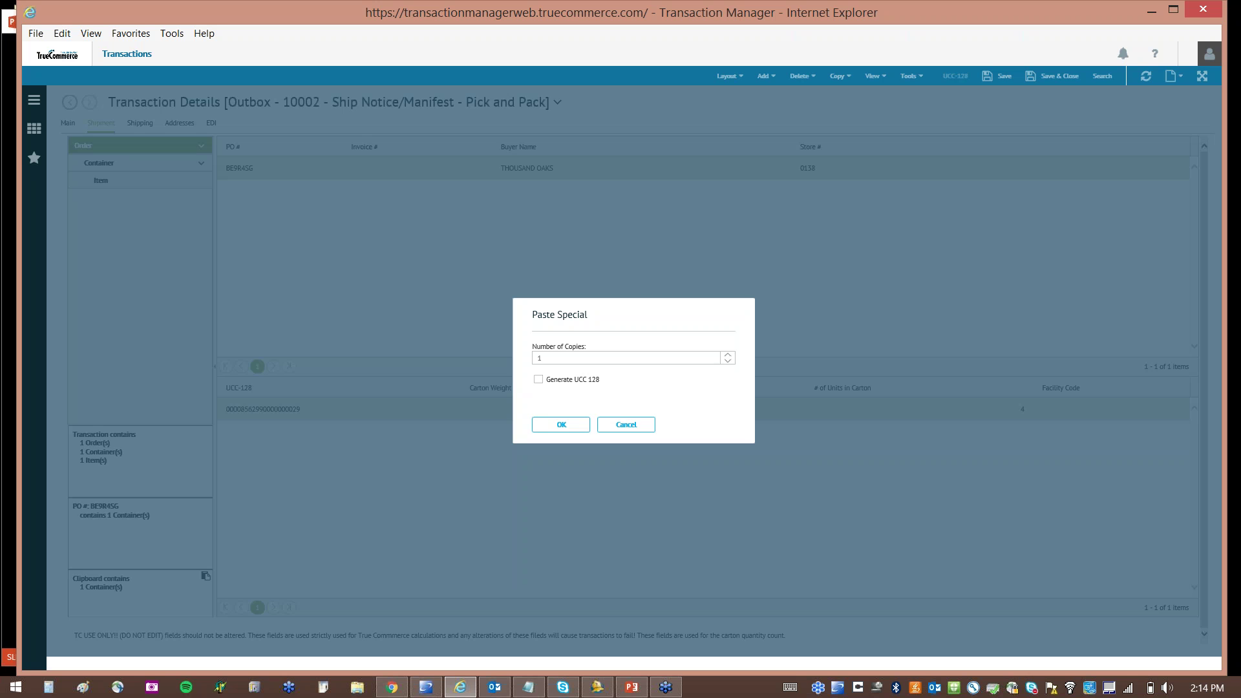
click(727, 355)
click(540, 385)
click(560, 425)
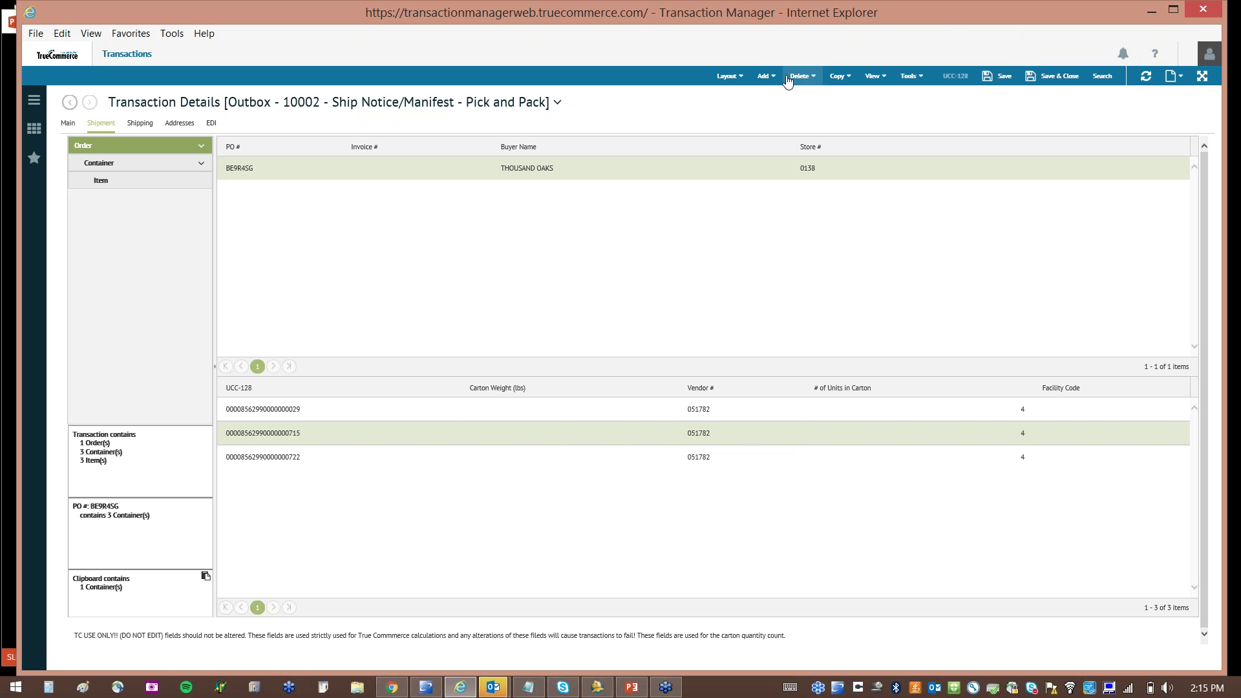
click(999, 77)
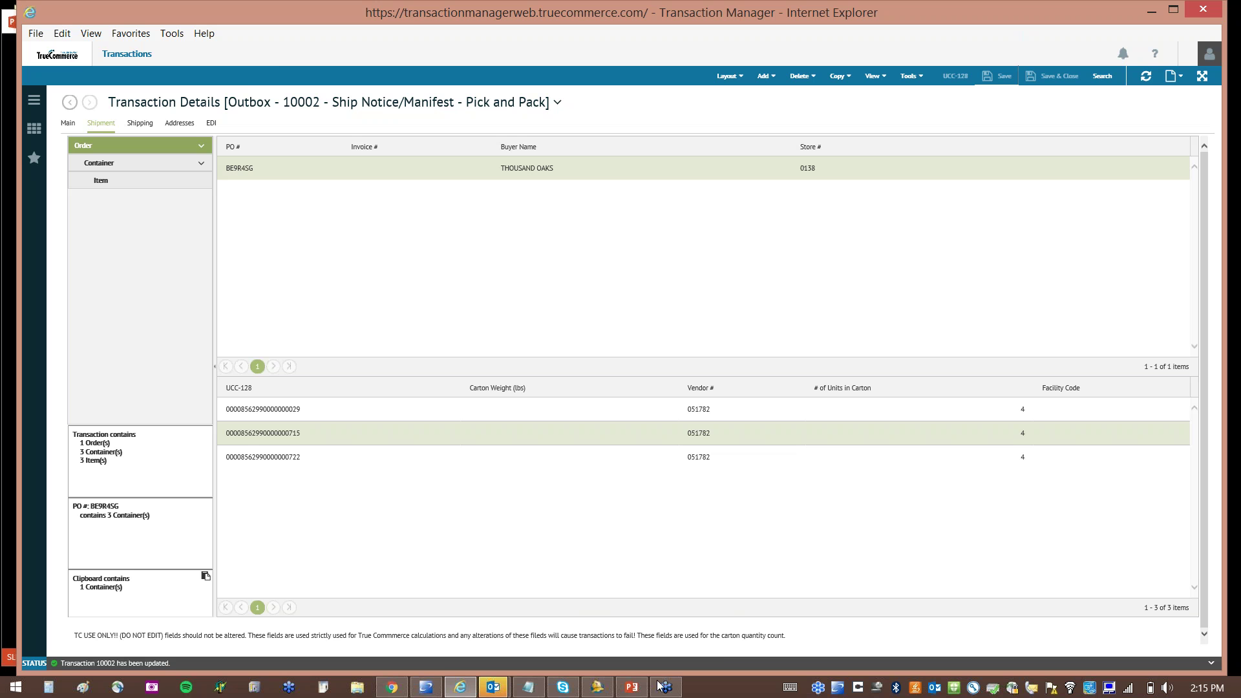
Switch to the PowerPoint slide show to check the agenda, and return to Transaction Manager's list of received transactions
click(631, 687)
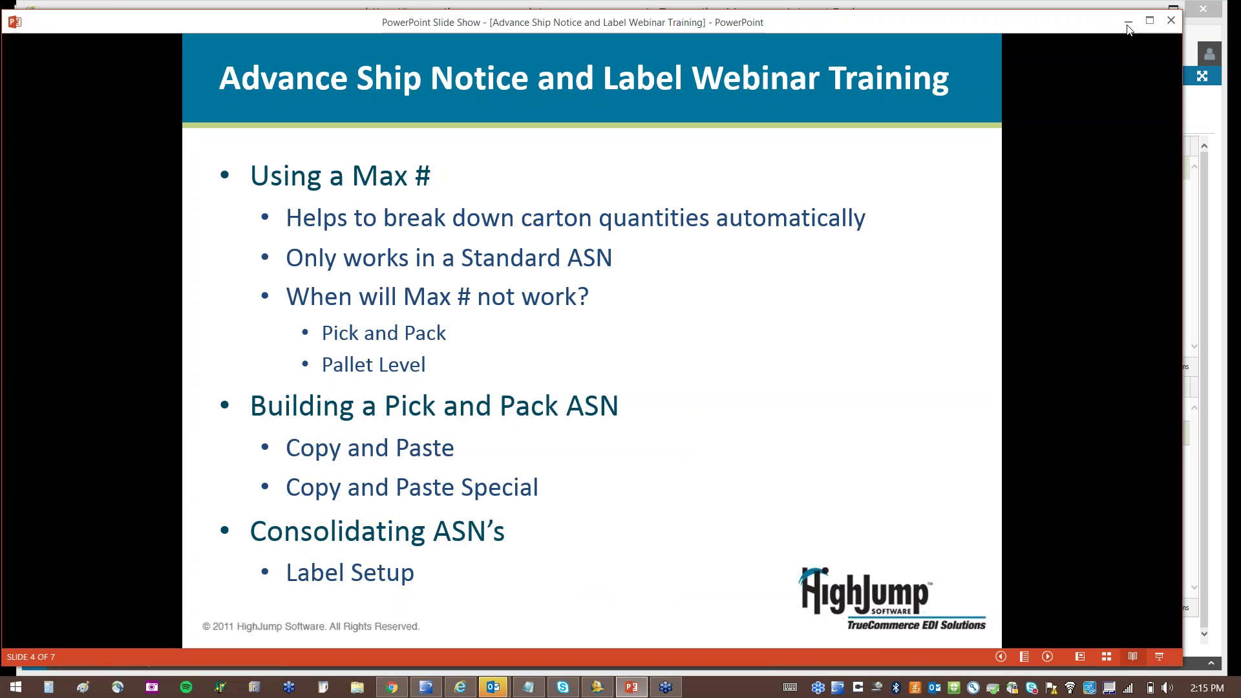
click(1127, 23)
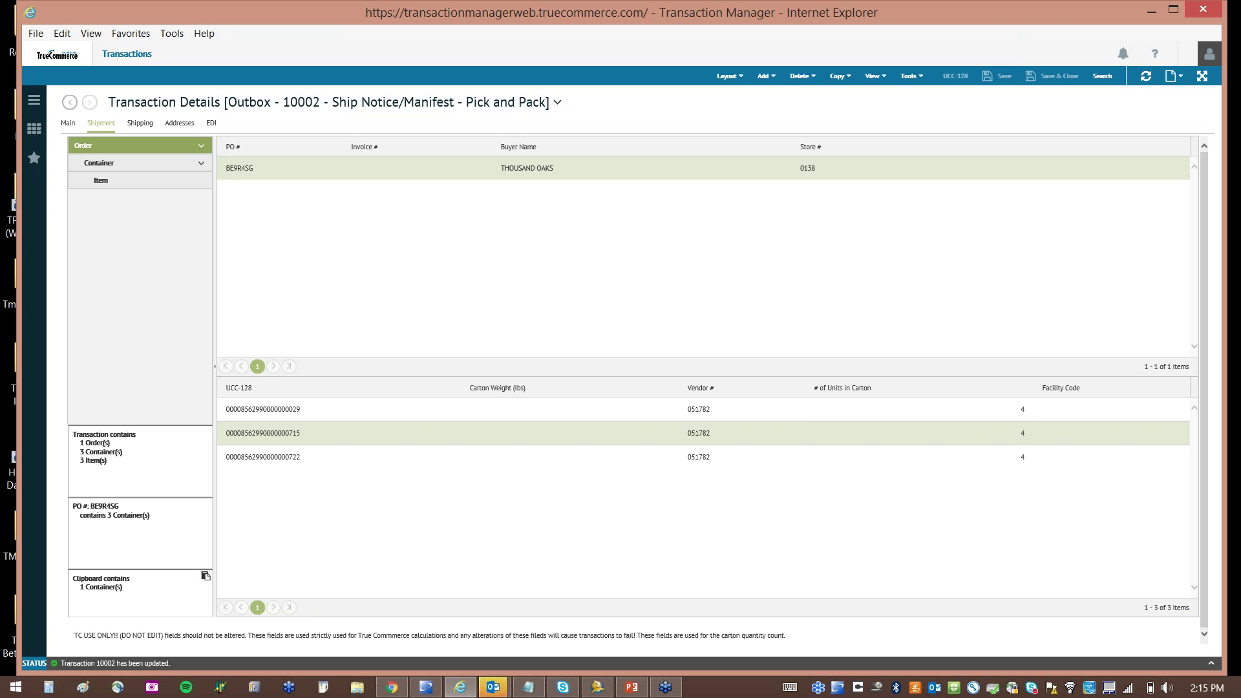
click(70, 102)
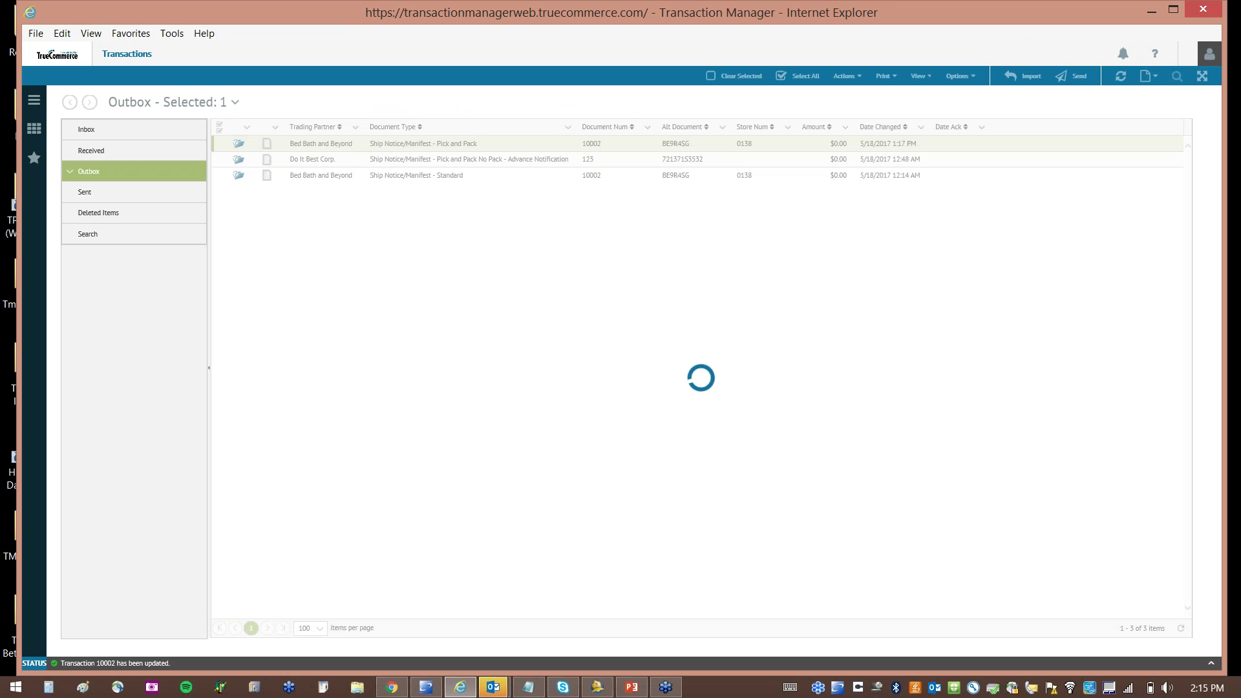
click(118, 158)
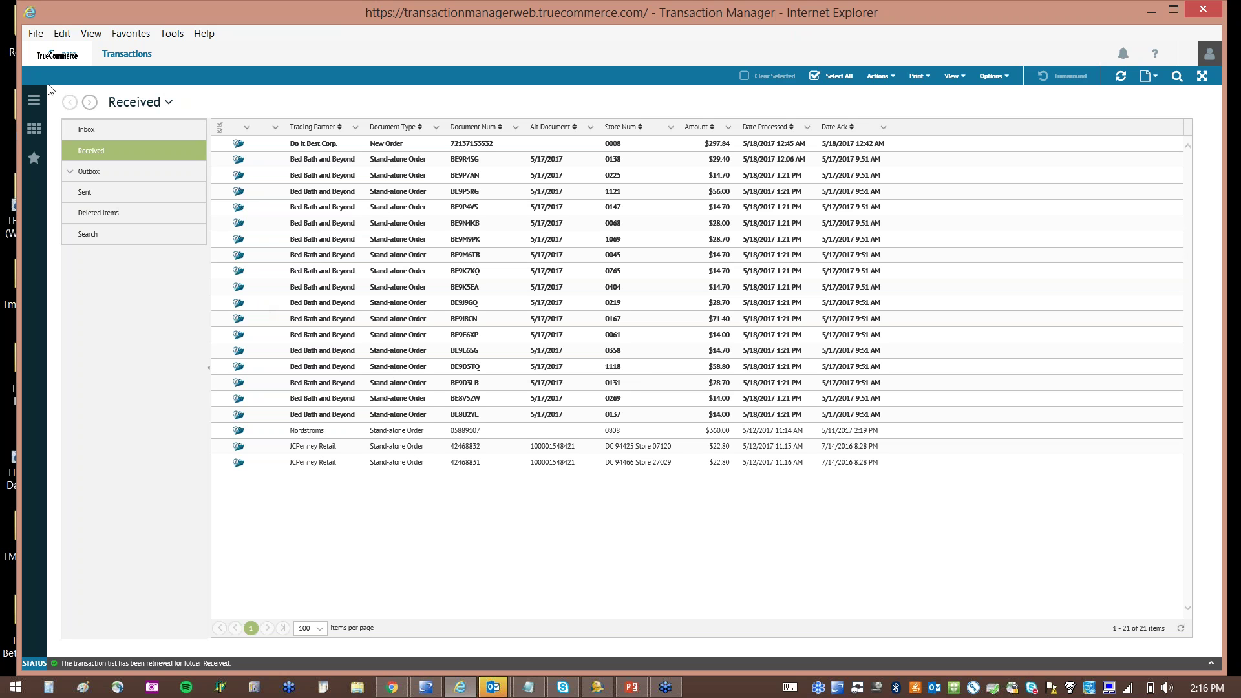
Enable Consolidate Transactions in the UCC-128 label settings of the trading partner Bed Bath and Beyond, and save
click(34, 107)
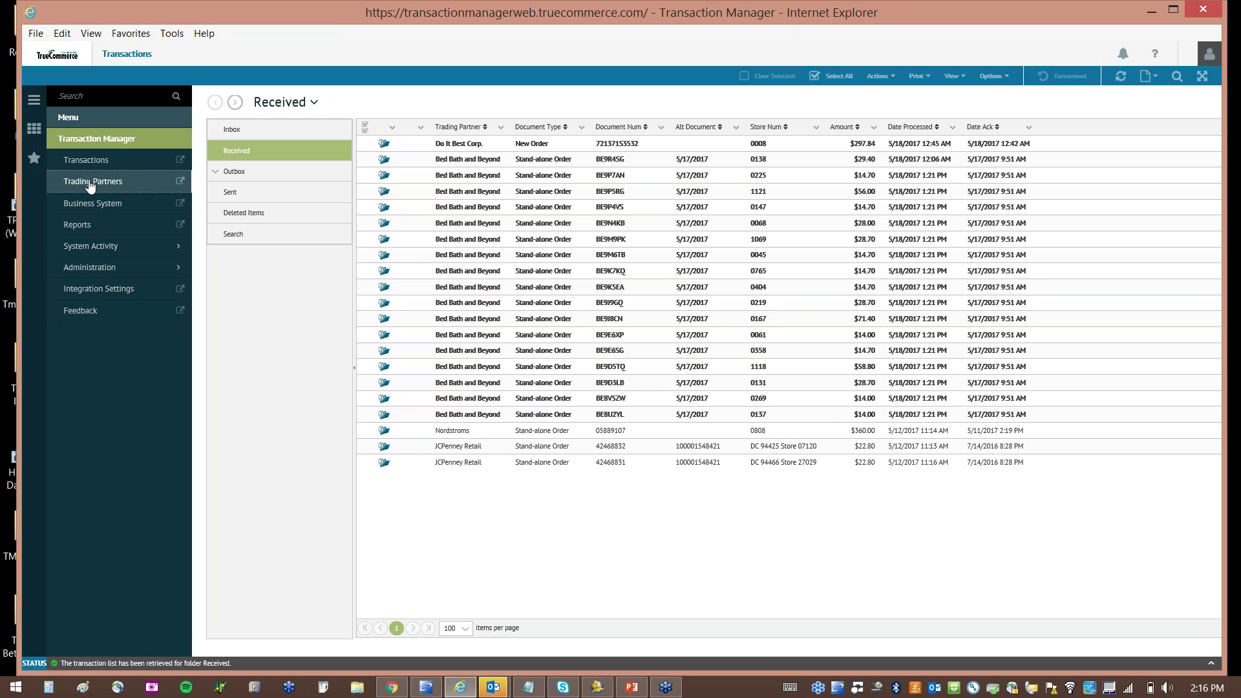
click(90, 186)
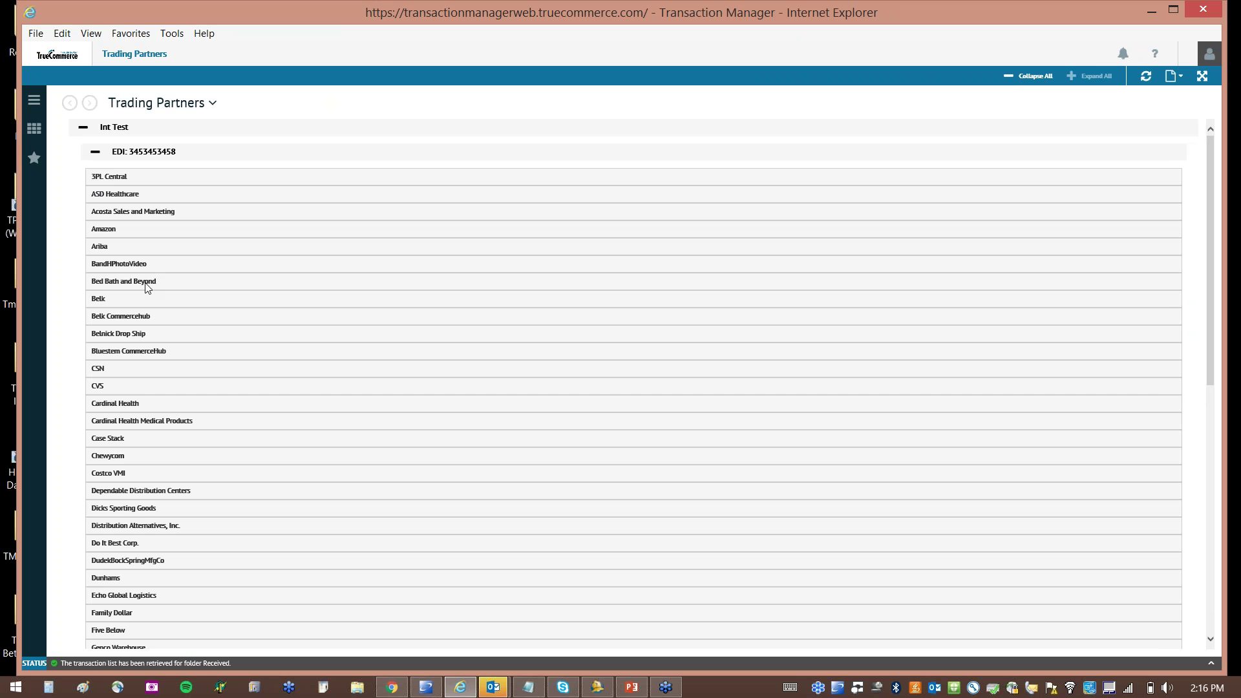
click(144, 282)
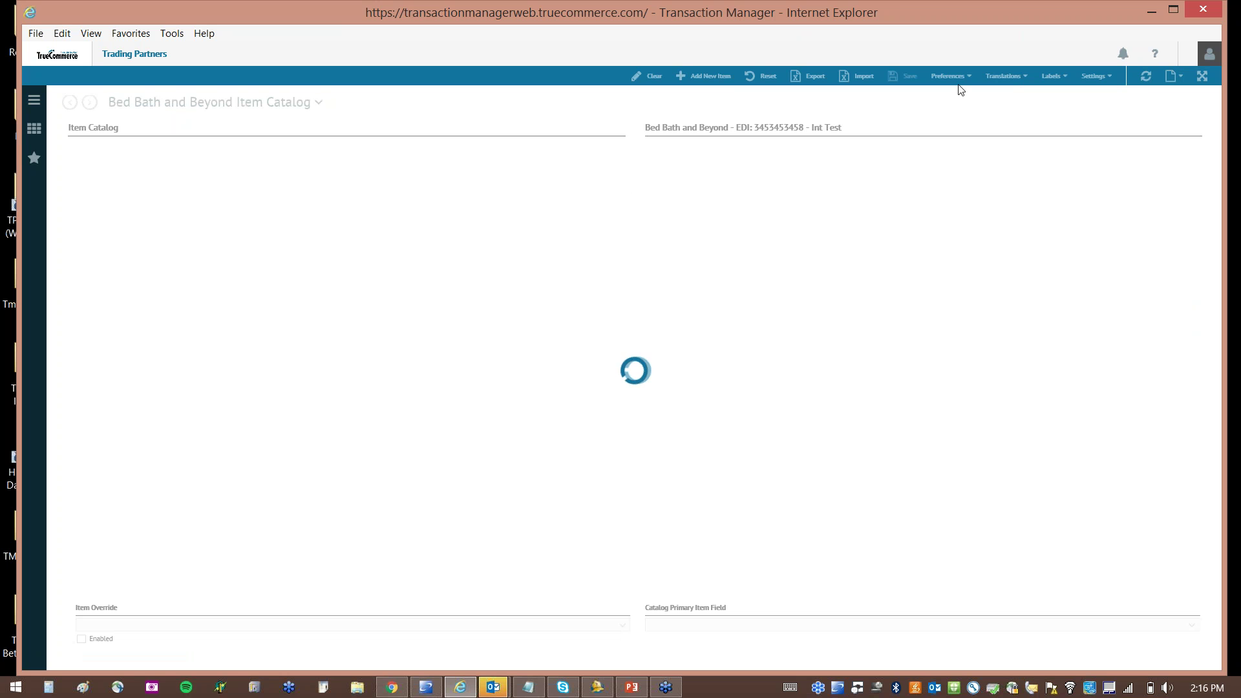
click(1055, 78)
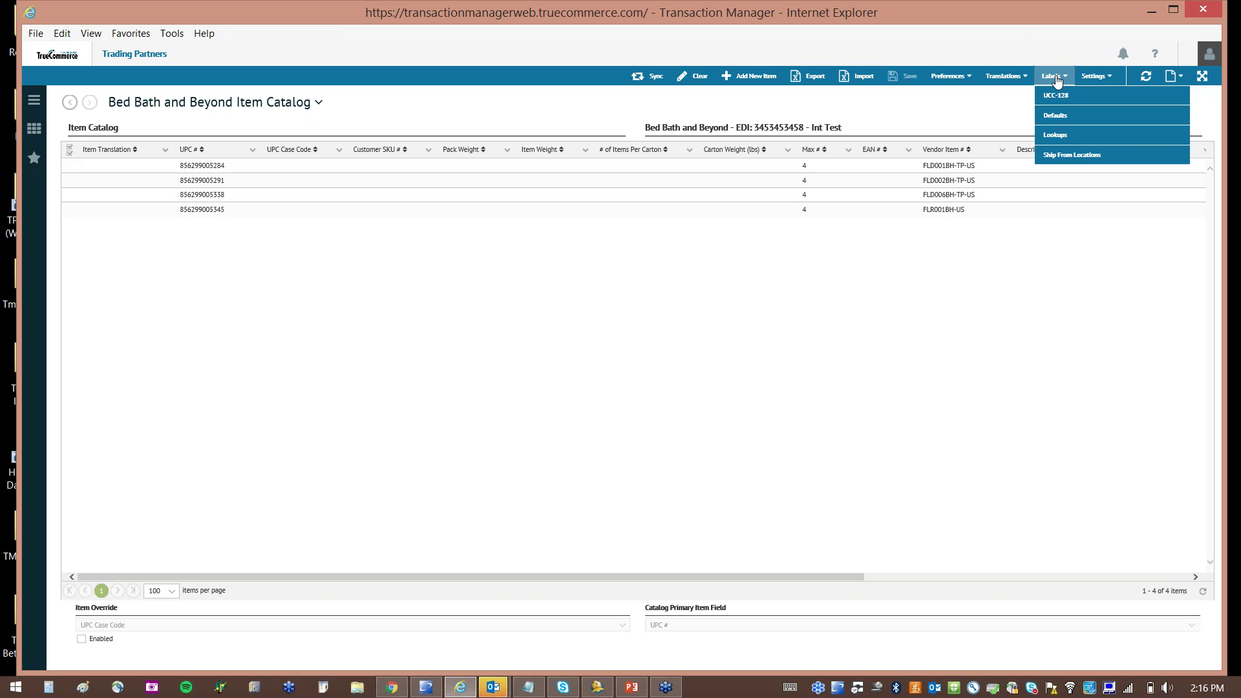
click(1057, 96)
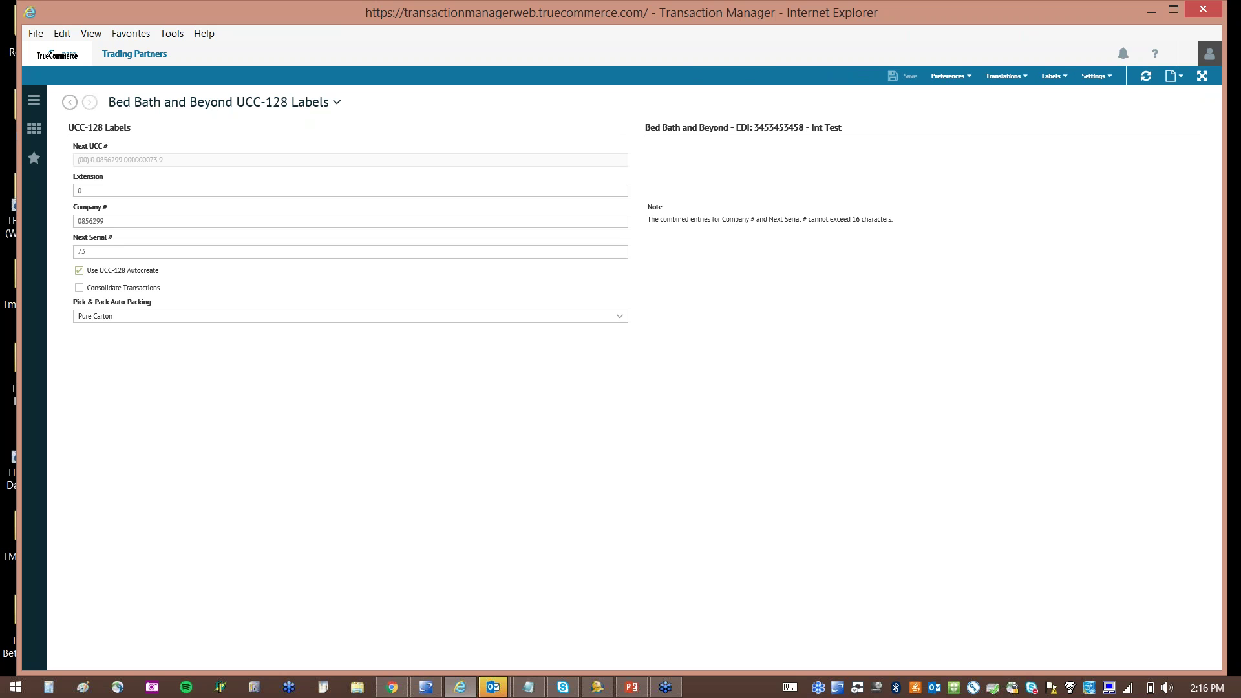
click(79, 288)
click(904, 77)
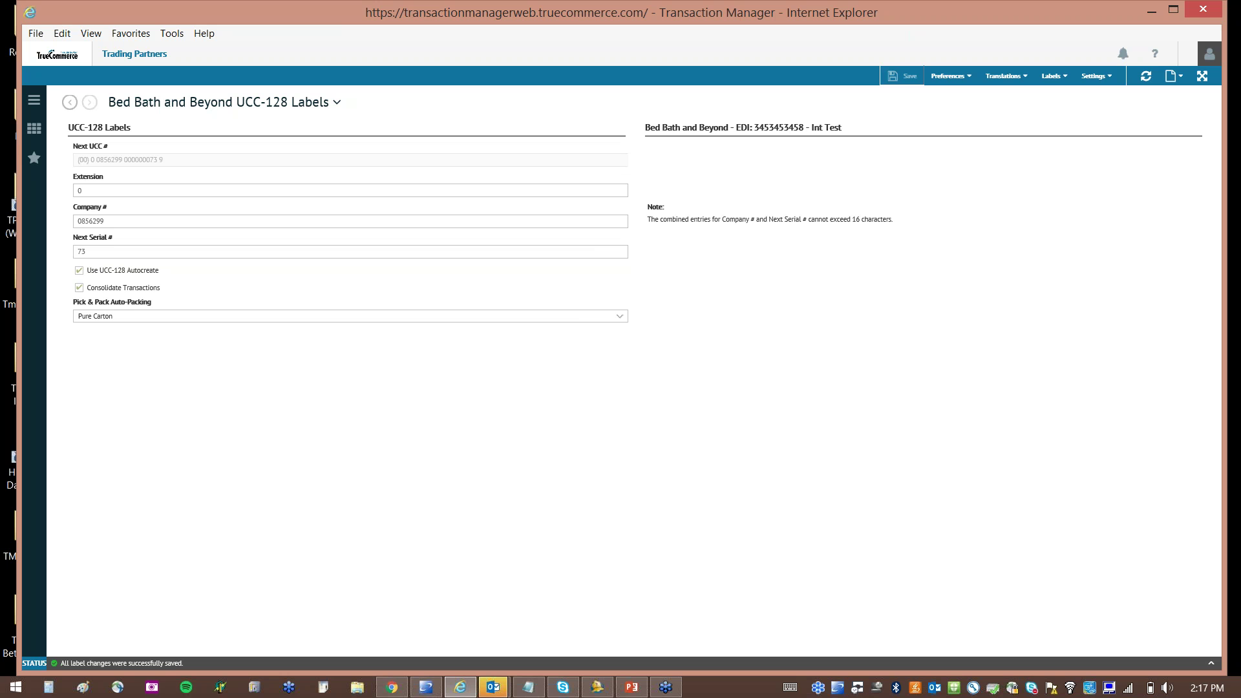
Open the Pick and Pack ship notice in the outbox's Consolidated ASN folder and look through the orders in its shipment
click(33, 100)
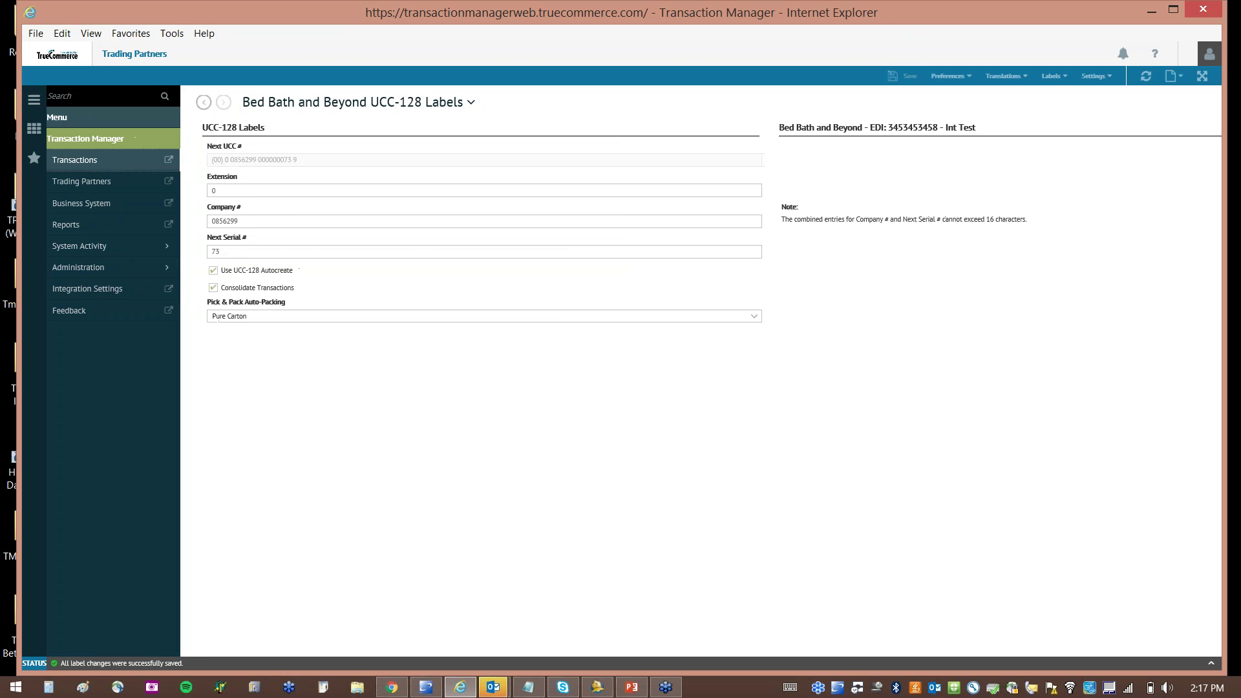
click(90, 160)
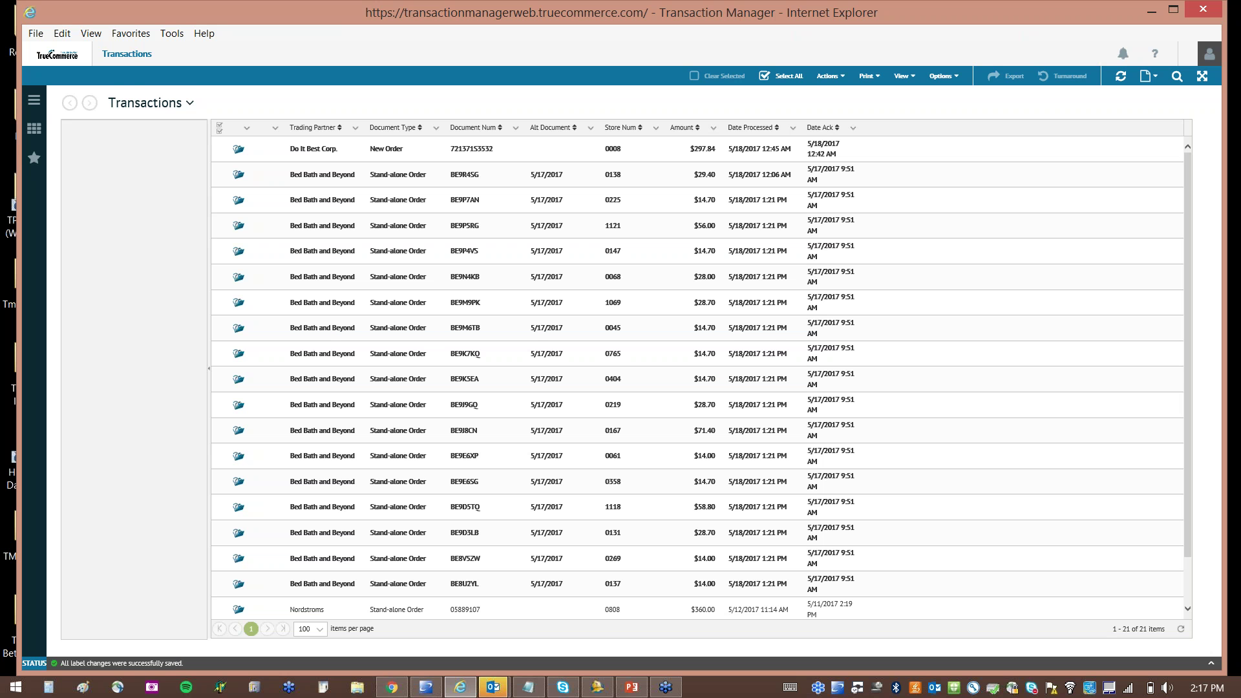
click(88, 176)
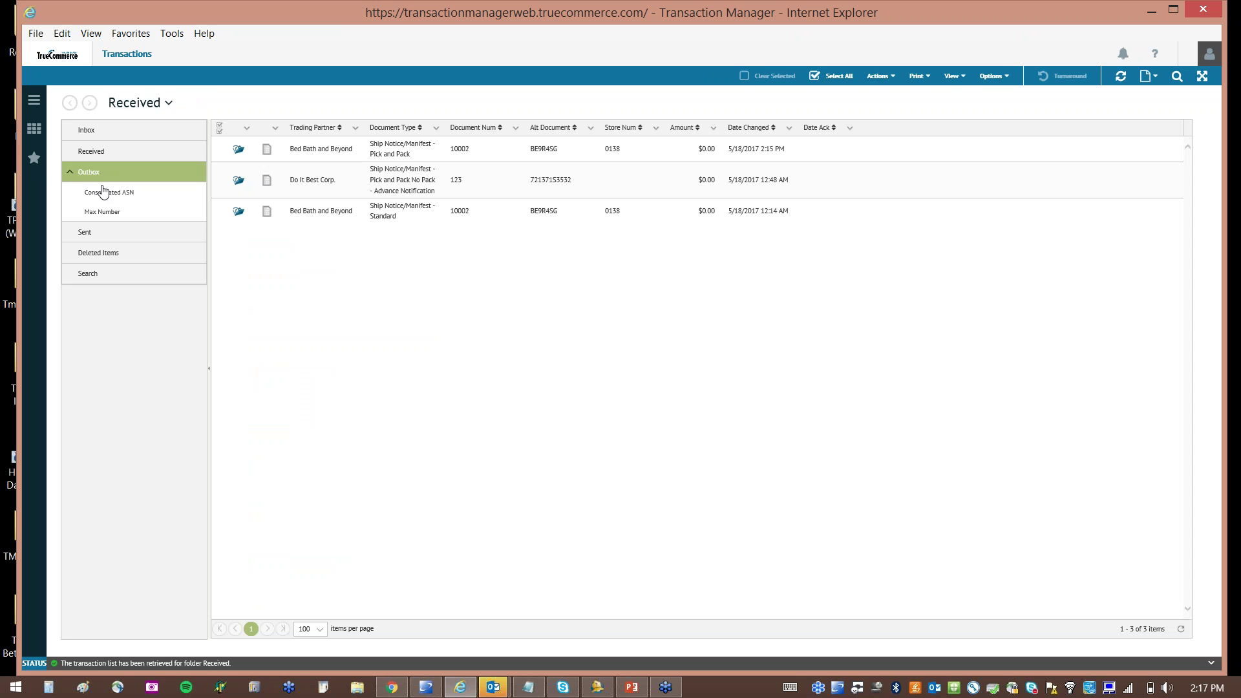
click(108, 194)
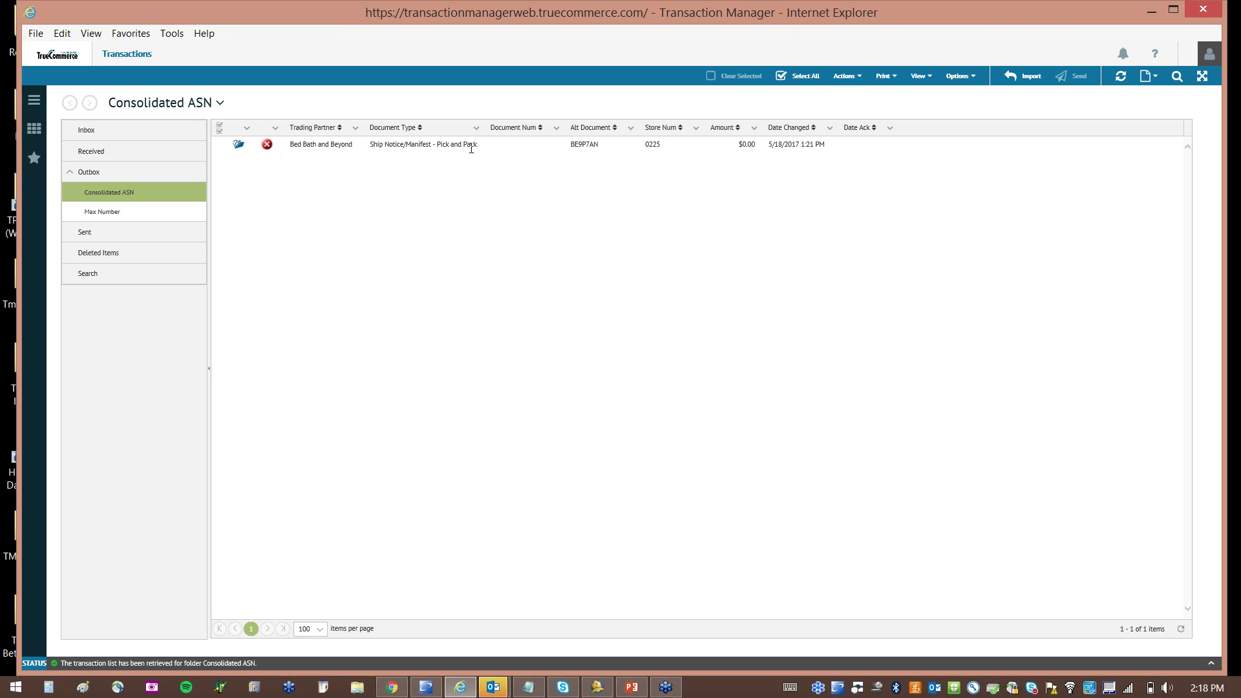
click(427, 147)
double_click(428, 145)
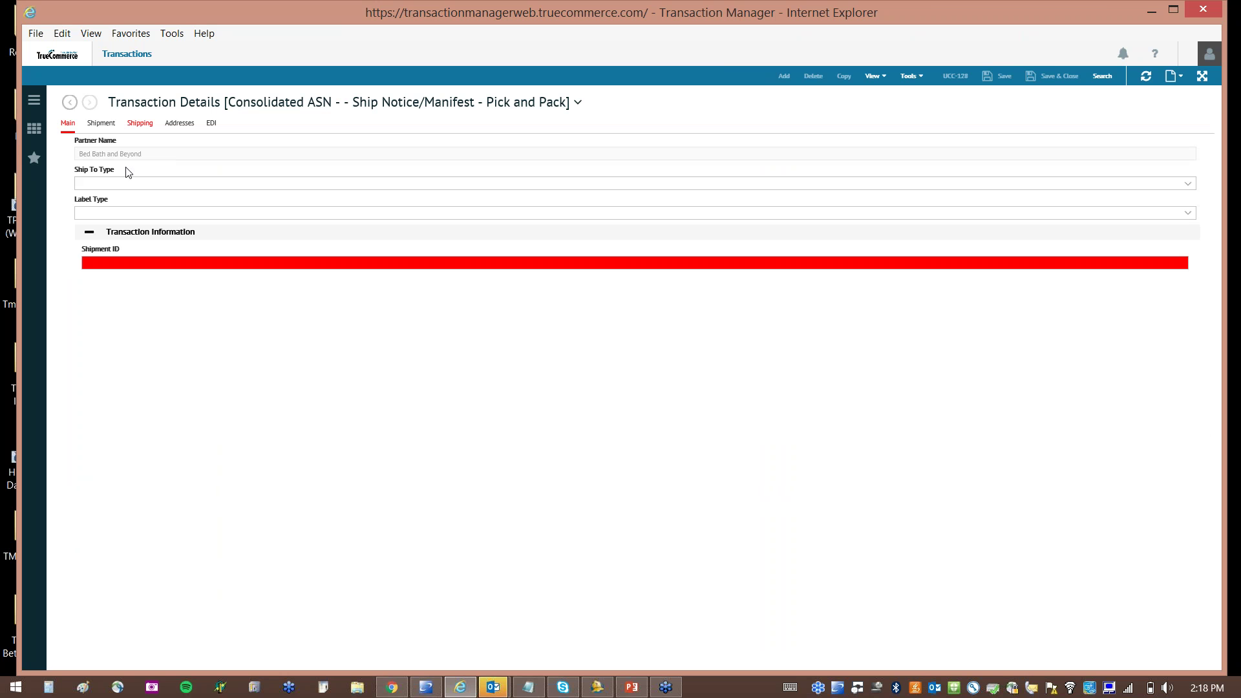
click(101, 123)
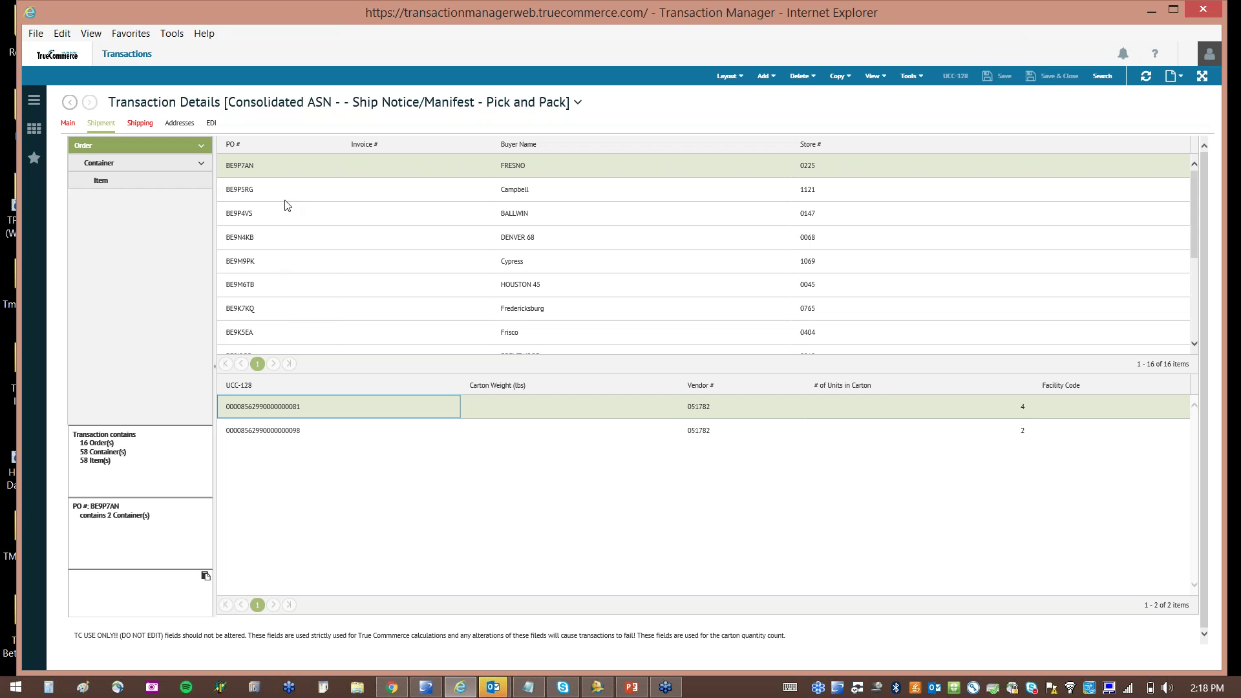
drag(1195, 183, 1193, 296)
drag(1196, 219, 1196, 175)
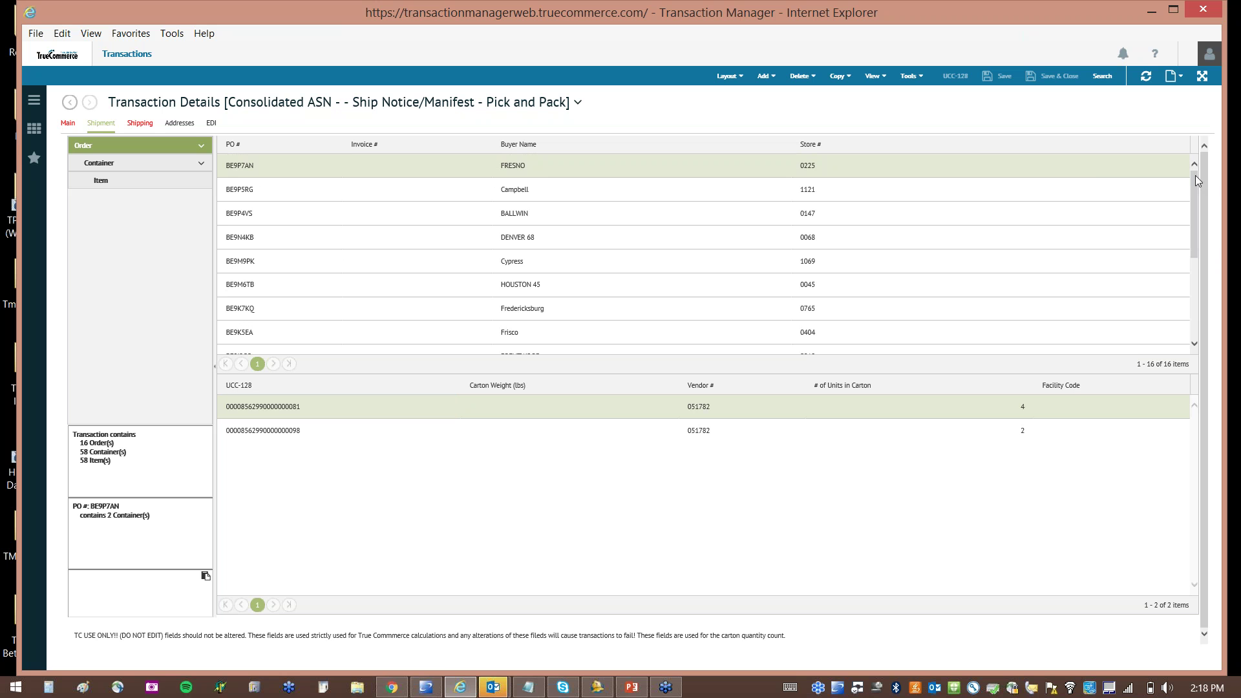
Switch to the PowerPoint slide show, advance to the slide Configuring ASN's for Labels, and return to Transaction Manager
click(635, 690)
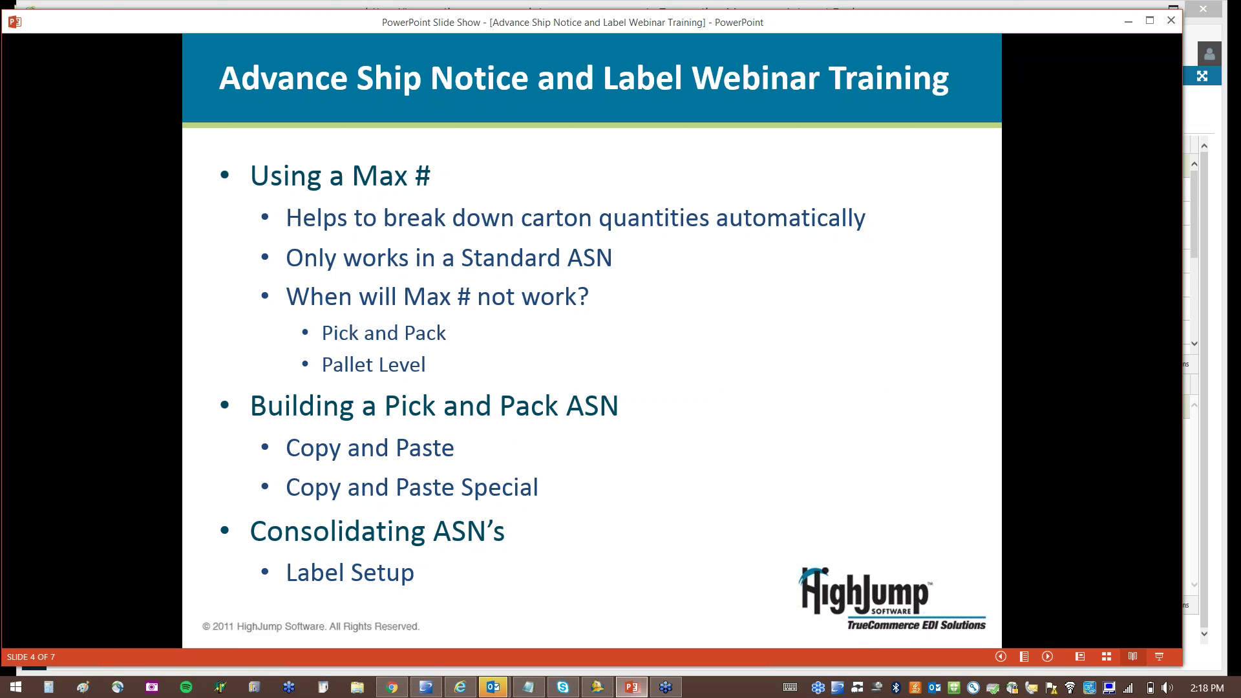
click(1048, 657)
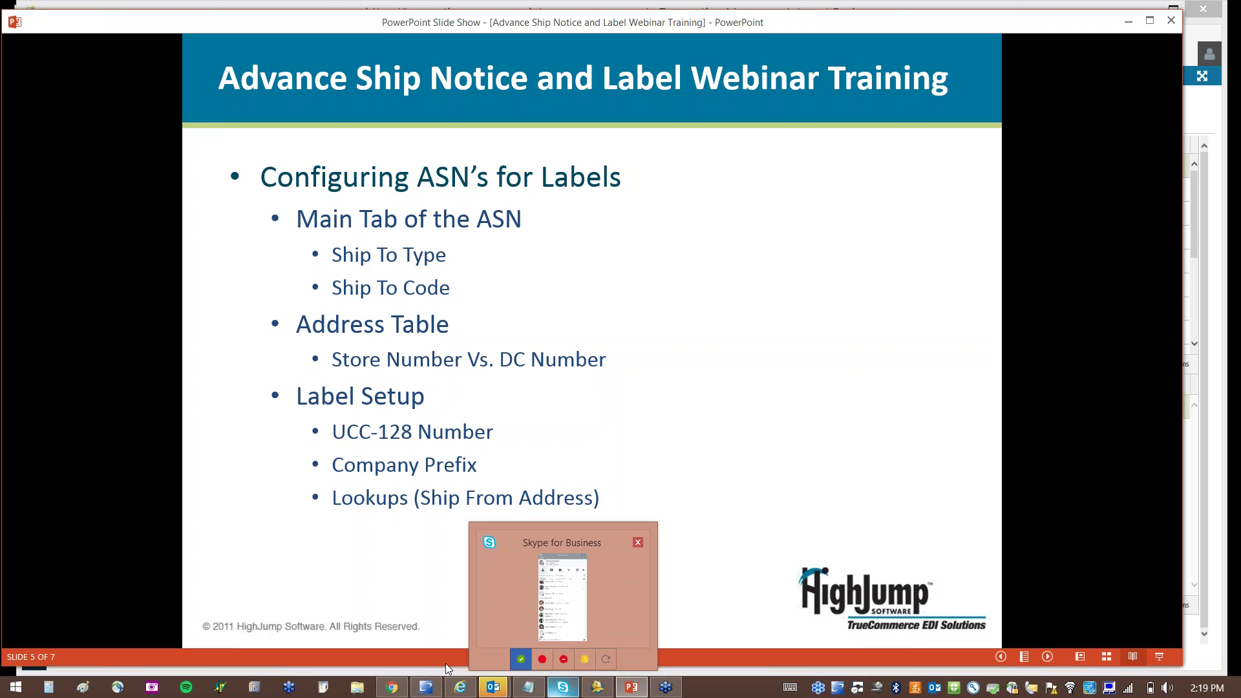
click(460, 688)
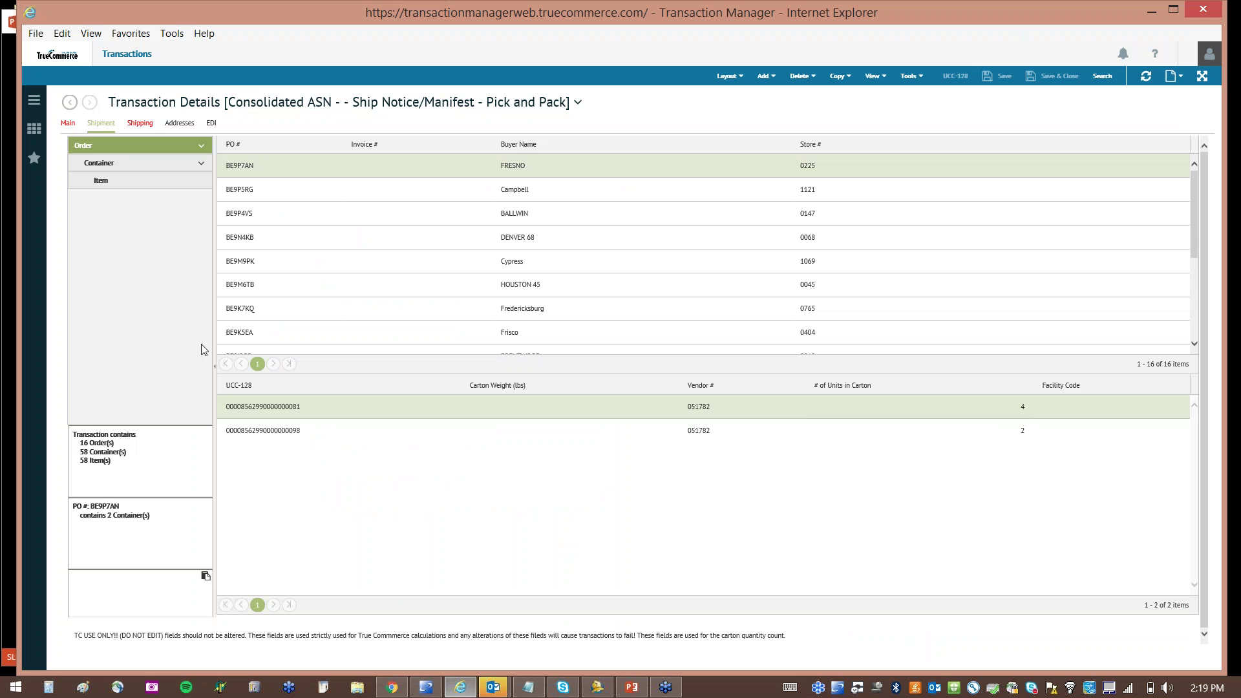
Open the Bed Bath and Beyond Standard ship notice from the outbox and choose Store as its Ship To Type
click(34, 110)
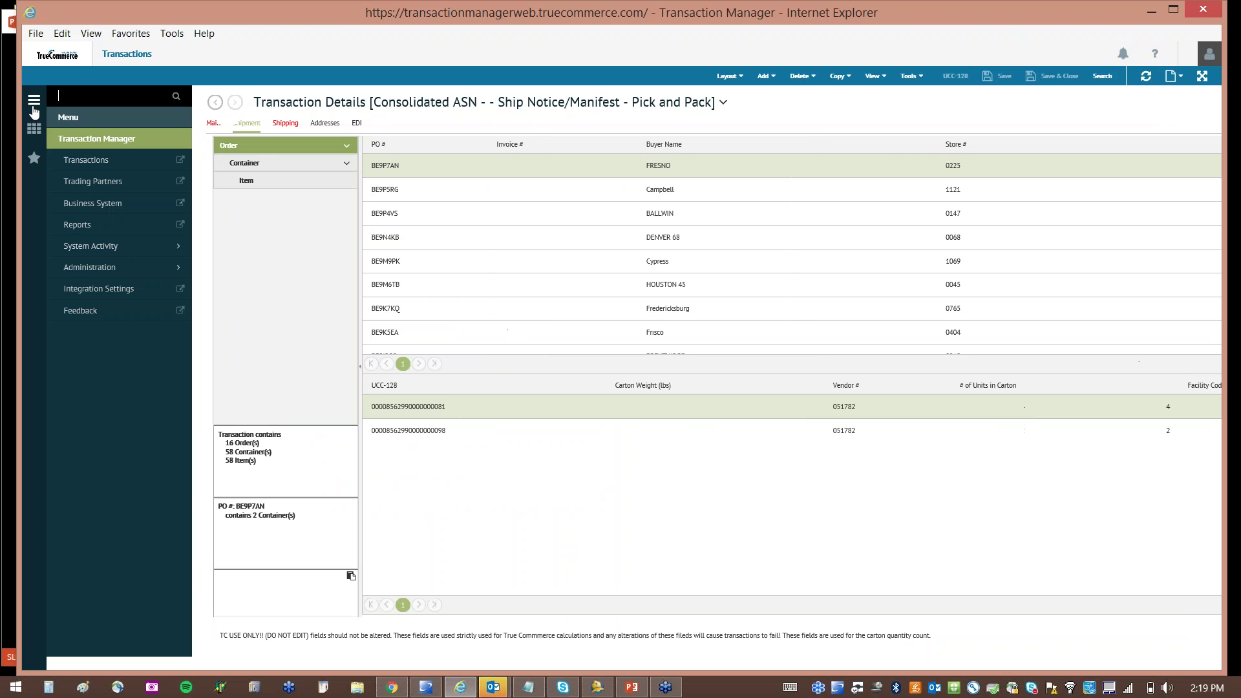
click(95, 166)
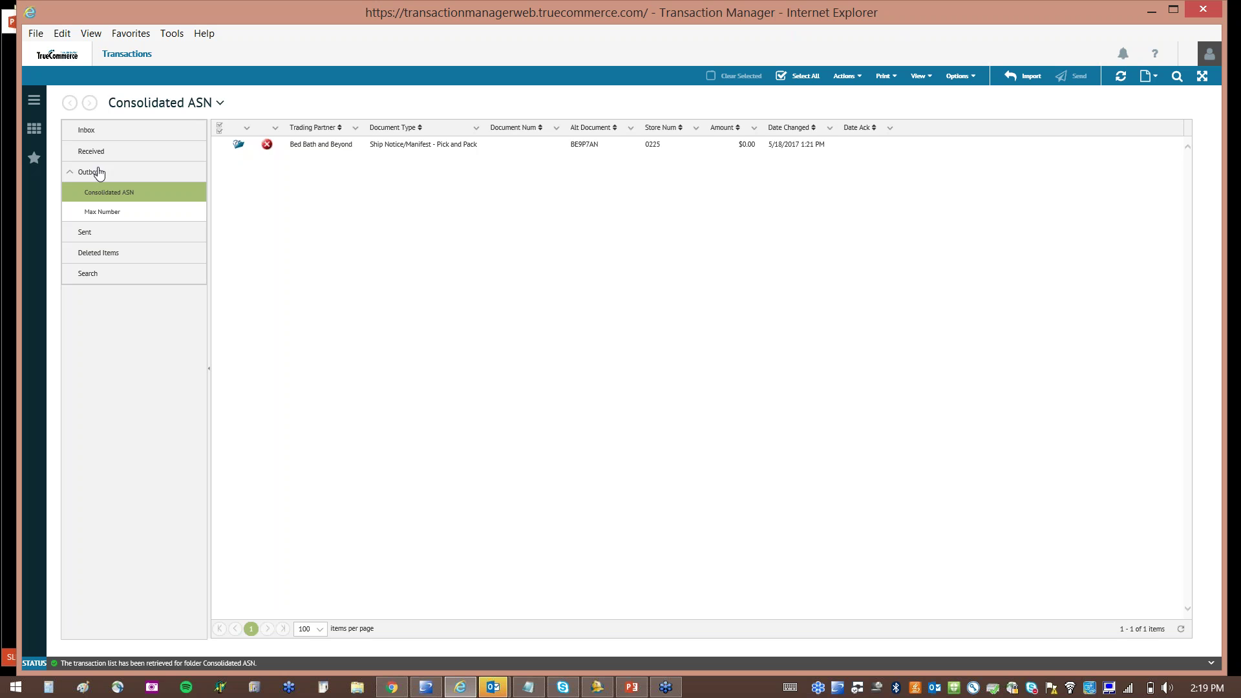
click(89, 172)
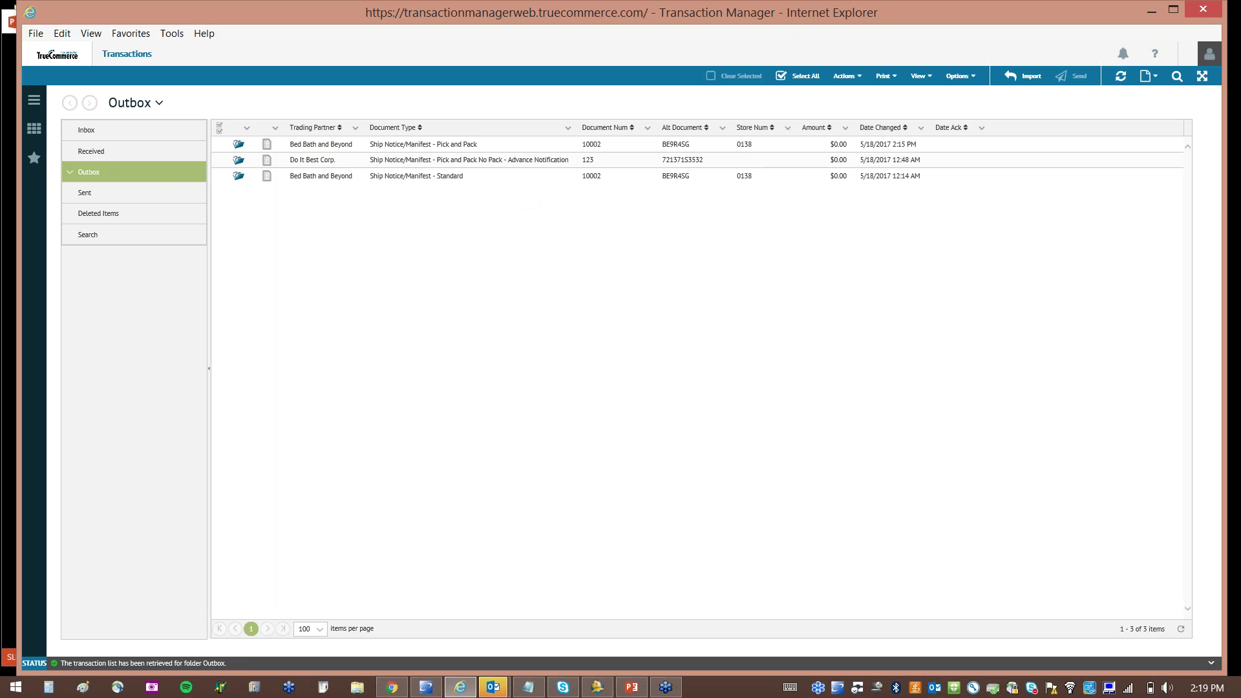
click(423, 176)
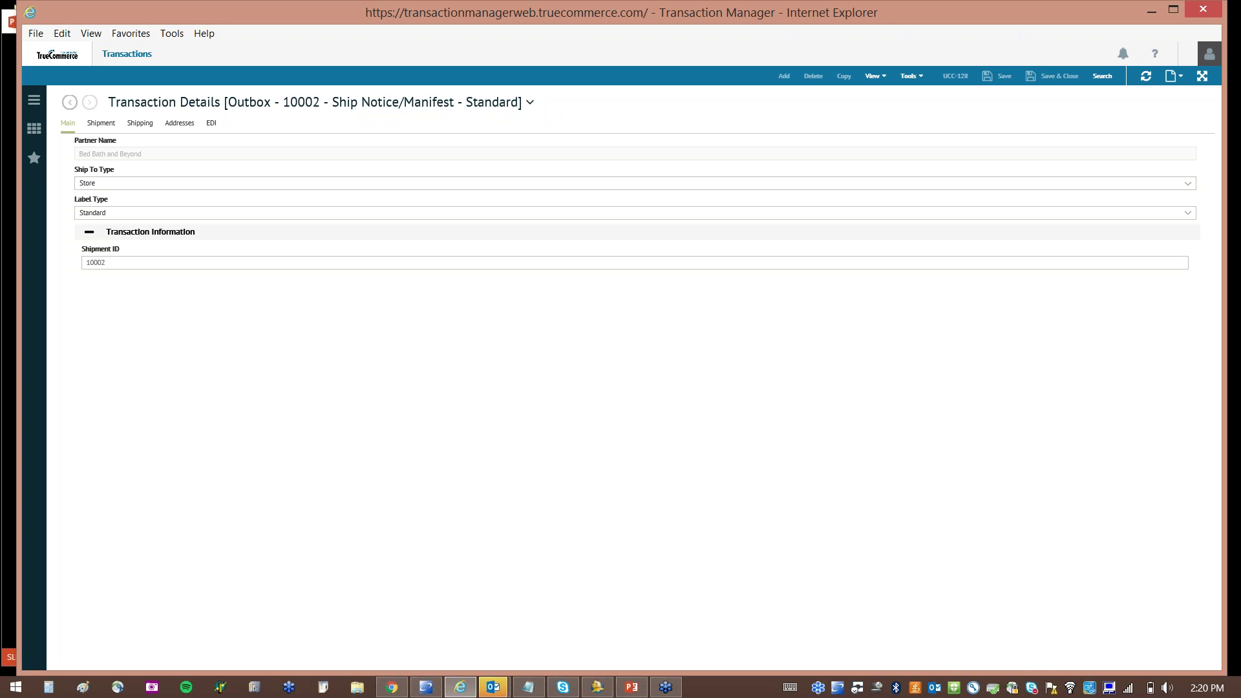
click(106, 187)
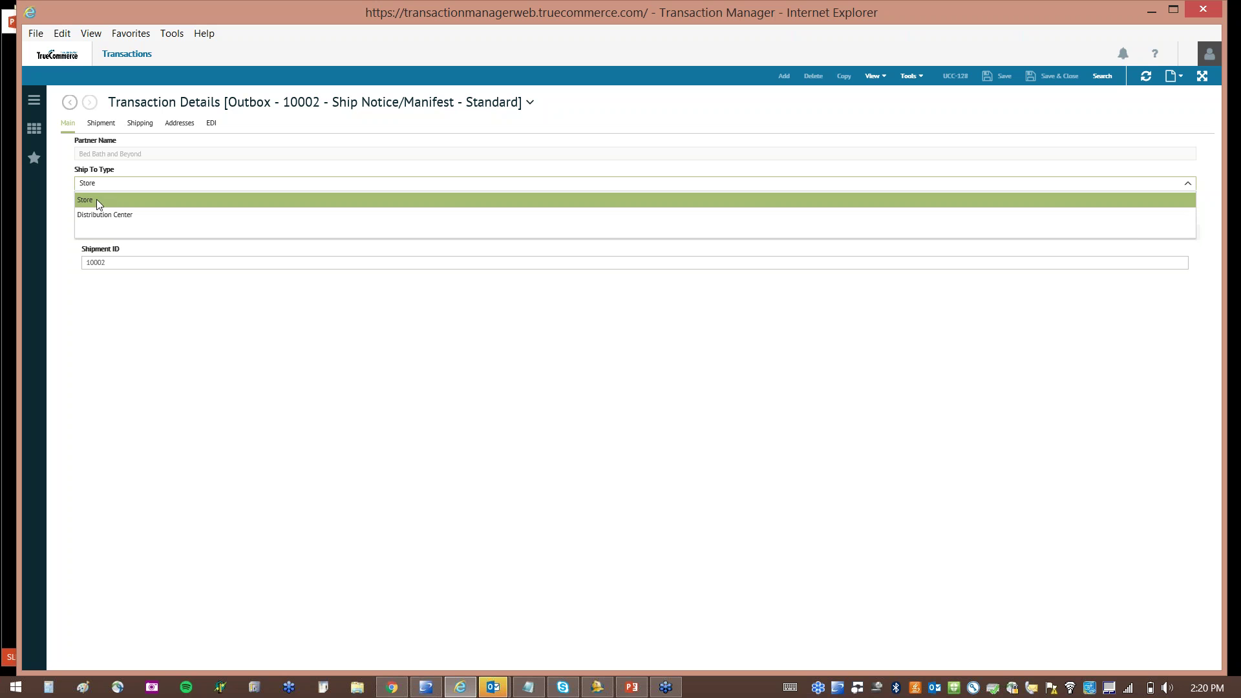
click(96, 200)
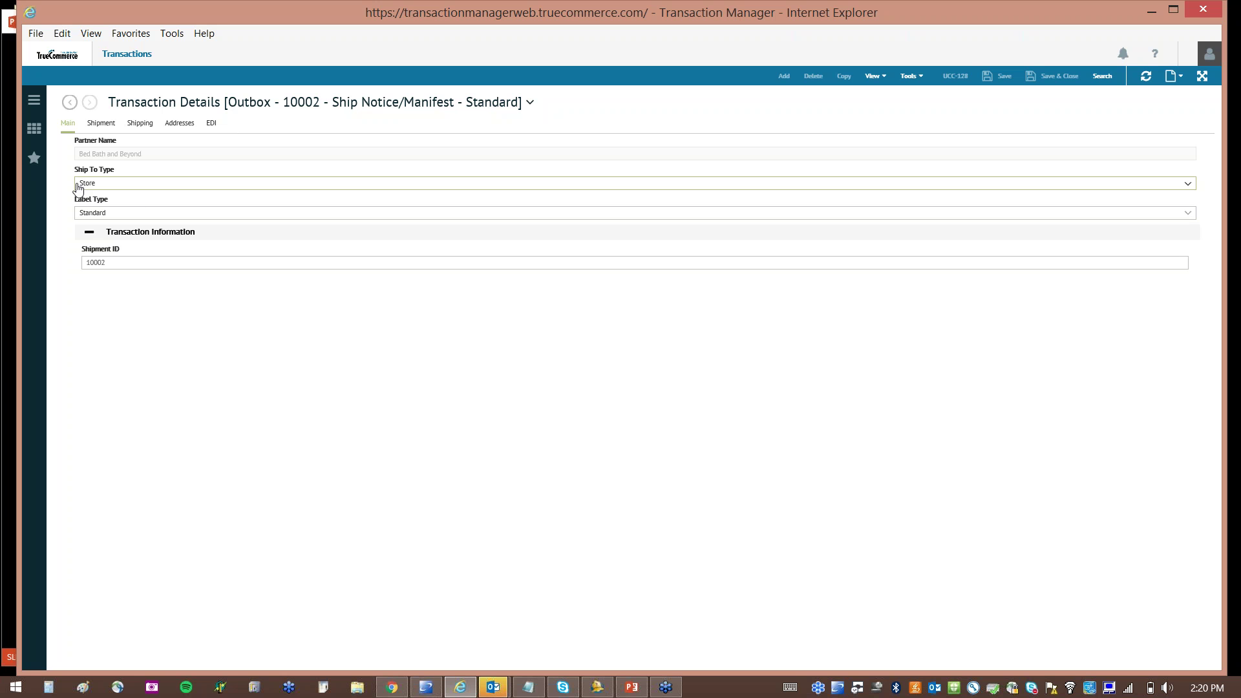
Examine the Ship To Code in the ship notice's Ship To (Freight Facility) address
click(179, 123)
click(184, 125)
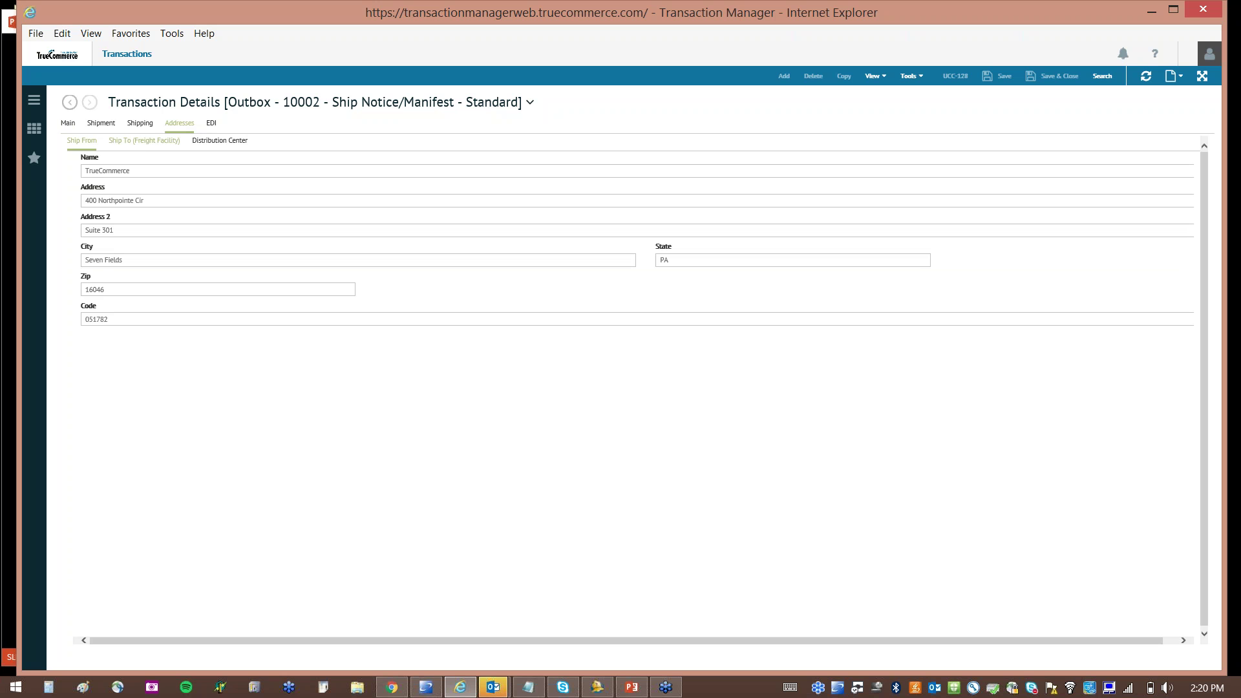
click(147, 150)
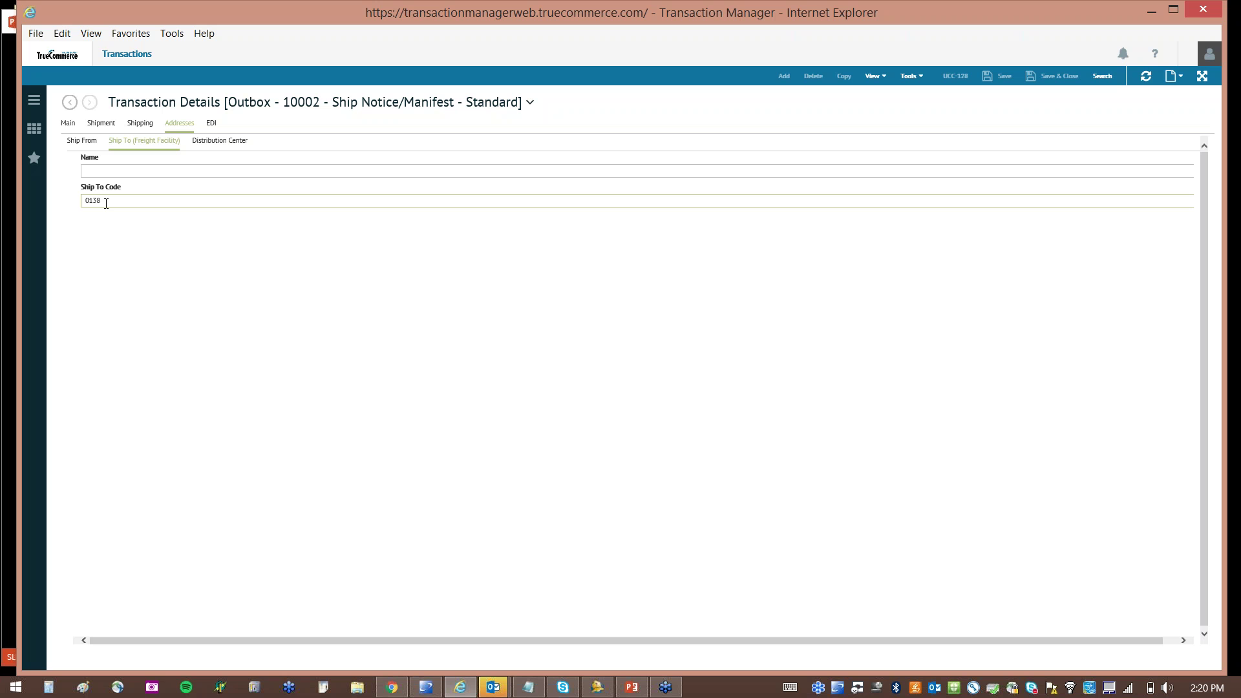
drag(101, 204, 76, 209)
click(133, 203)
Open the Address List and look through the name, address, Bus Sys Code and Type of the 0138 Syracuse entry
click(911, 78)
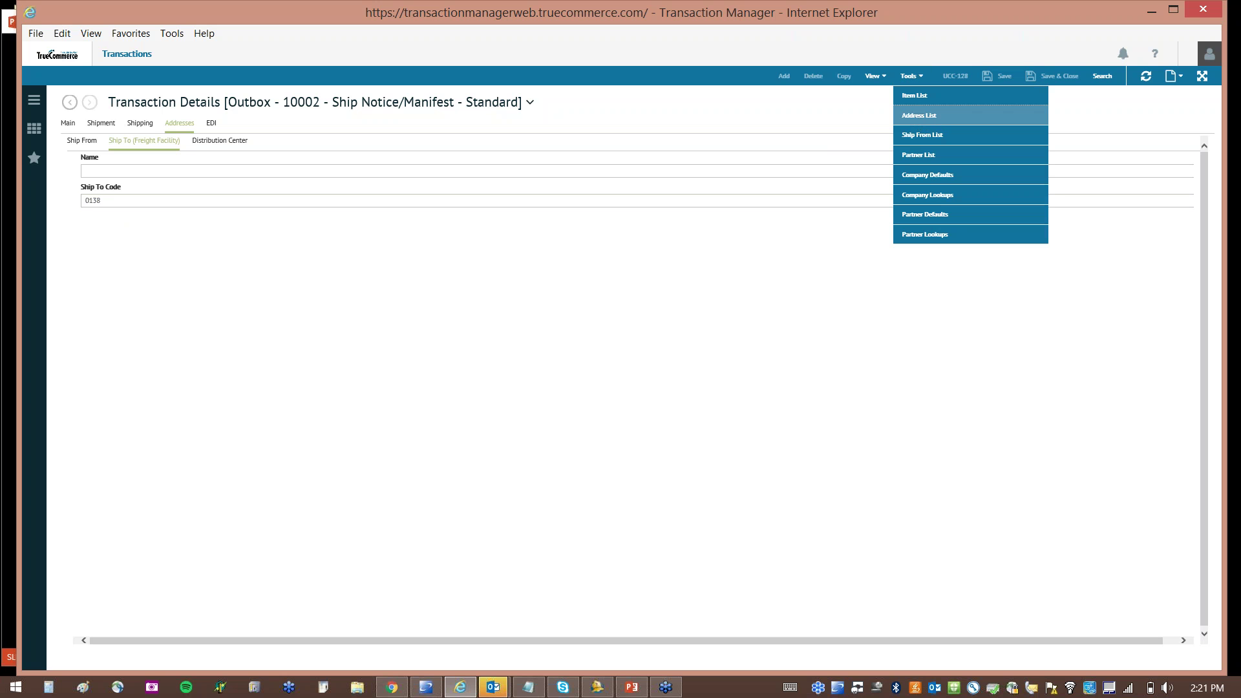
click(918, 115)
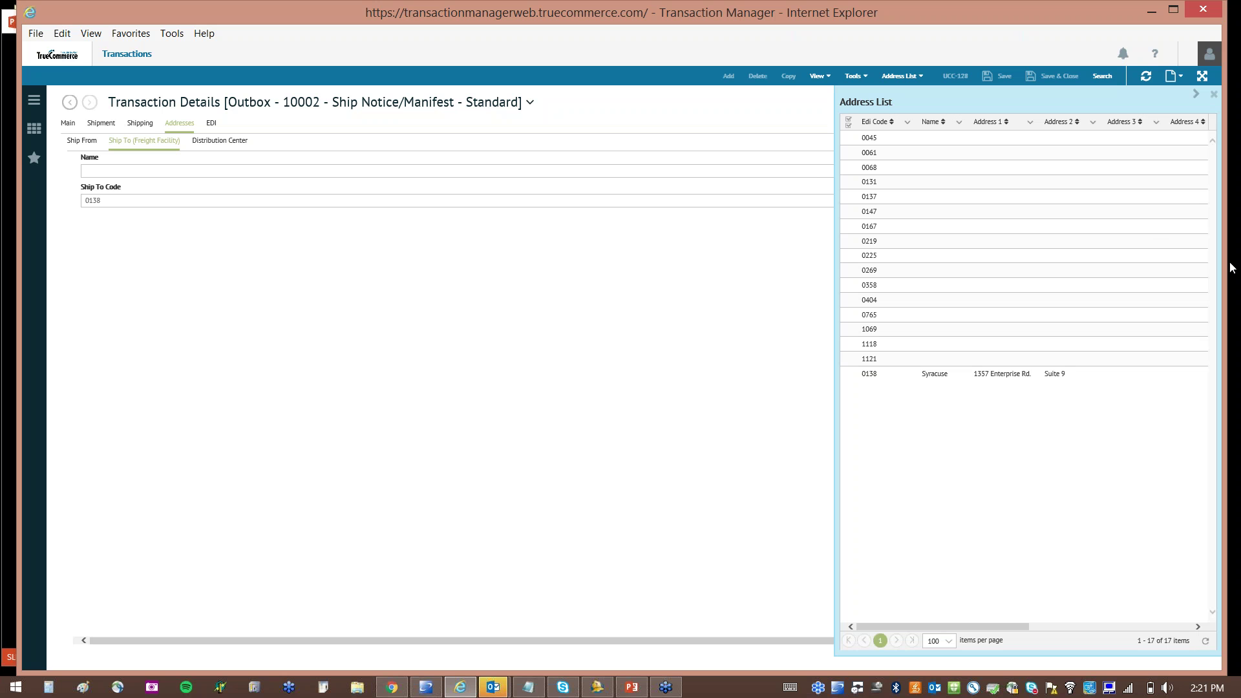
mouse_move(1223, 267)
mouse_down()
mouse_move(1183, 271)
mouse_move(1203, 274)
mouse_up()
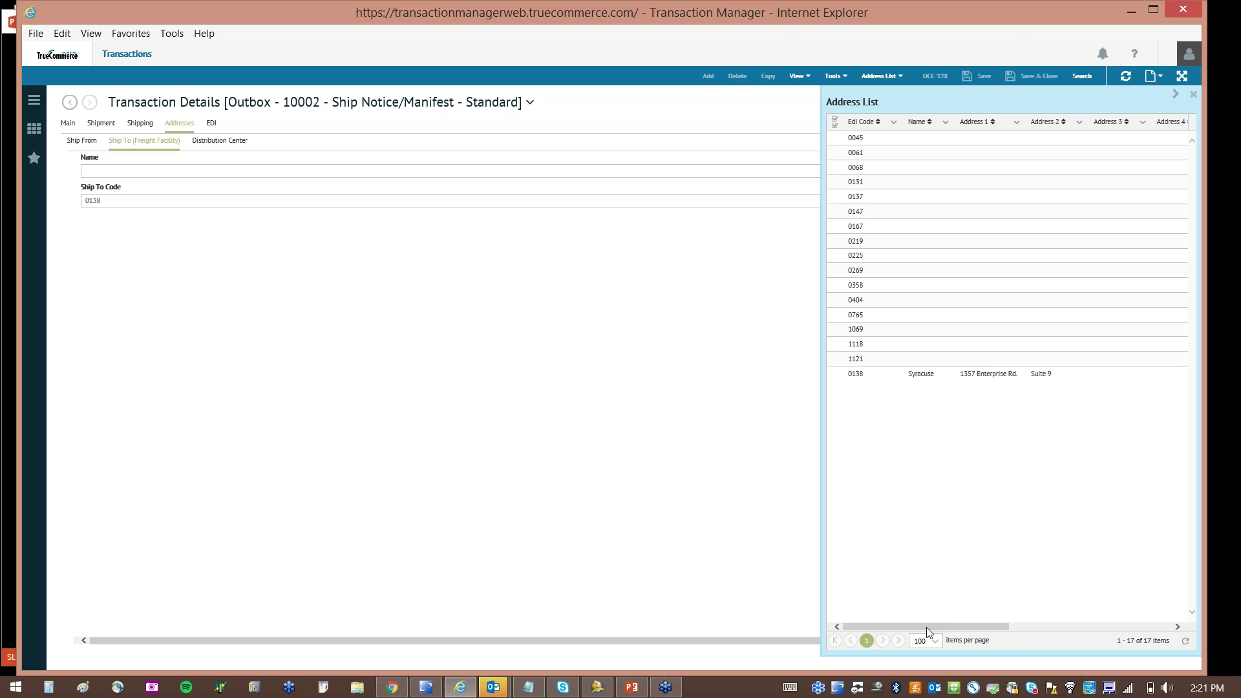
drag(925, 626, 935, 626)
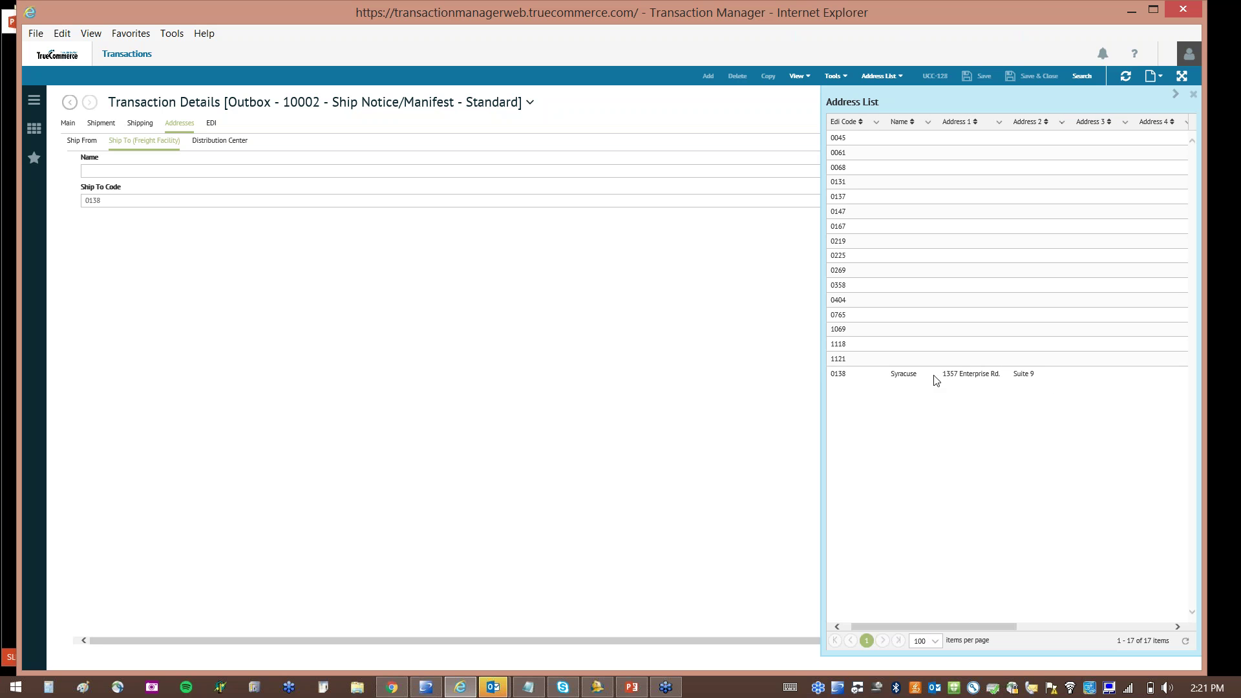
drag(959, 627, 1145, 626)
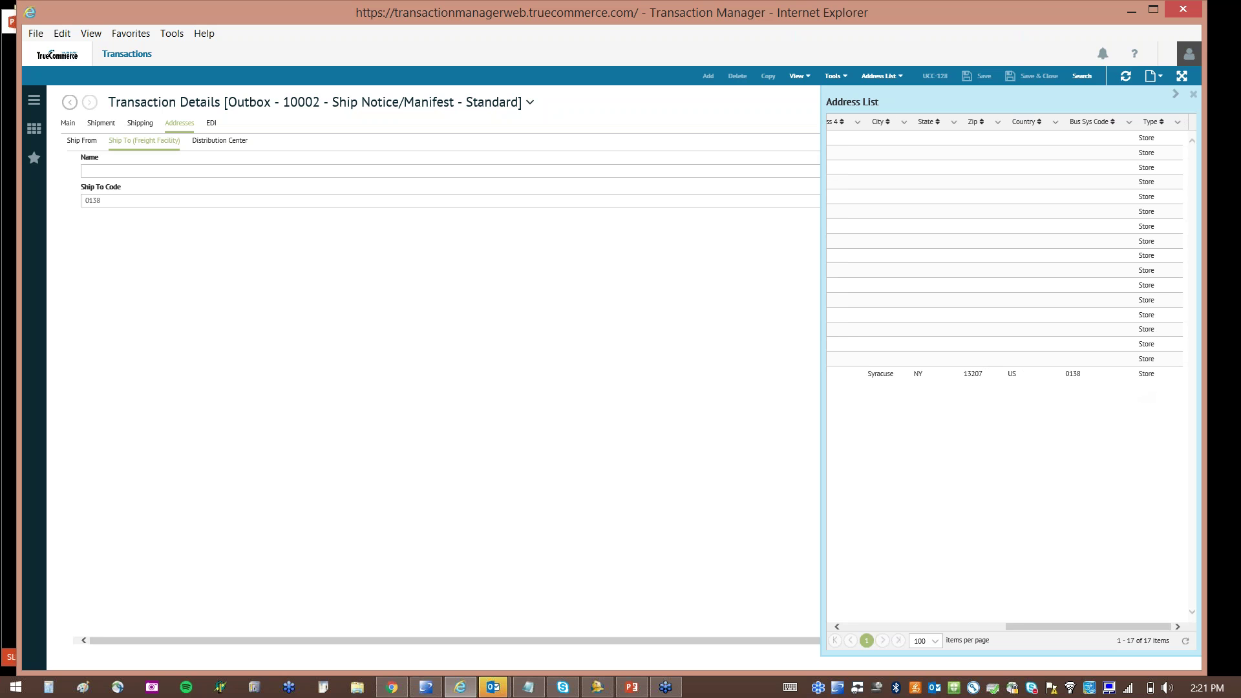
Set the Type of the 0138 Syracuse address to DC and compare its Edi Code with the Ship To Code
click(1147, 373)
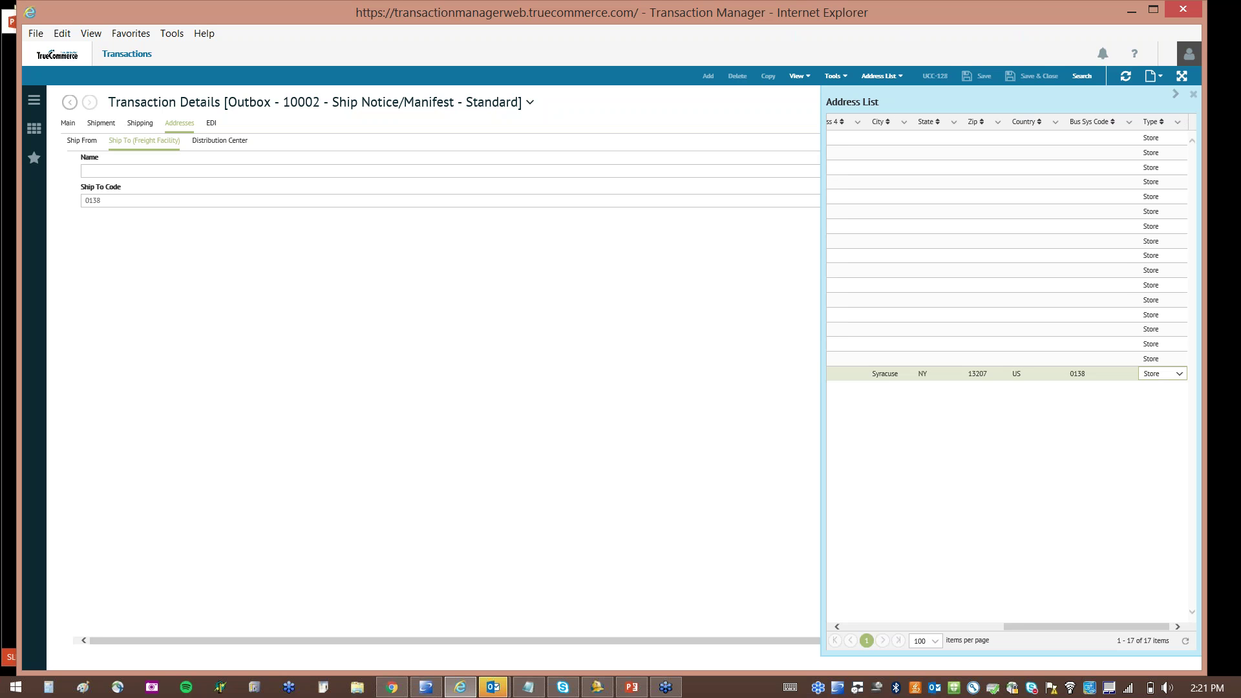
click(1177, 376)
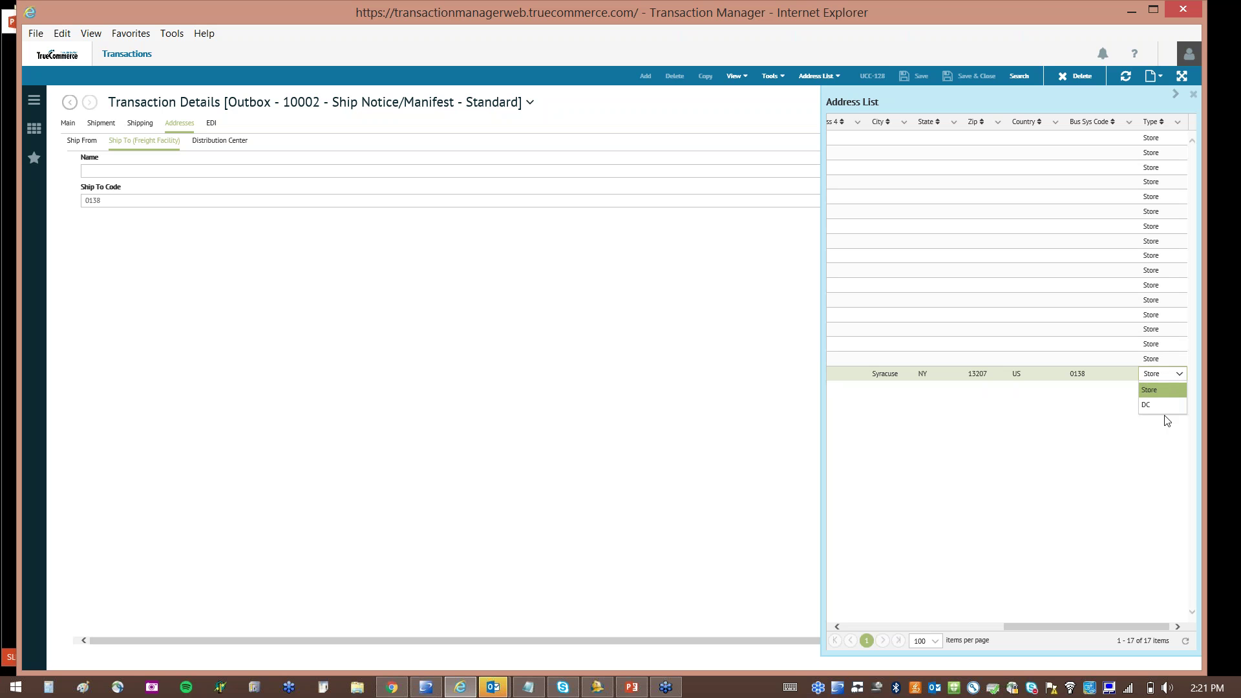
click(1161, 408)
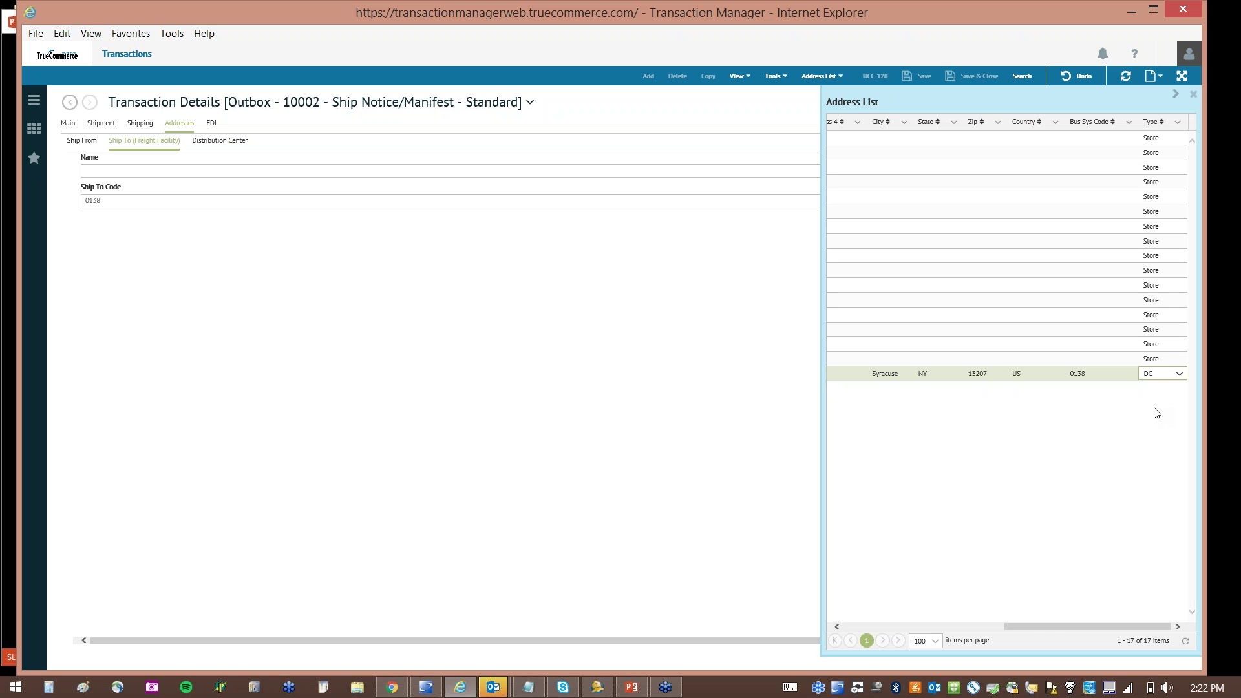
drag(1033, 628, 869, 635)
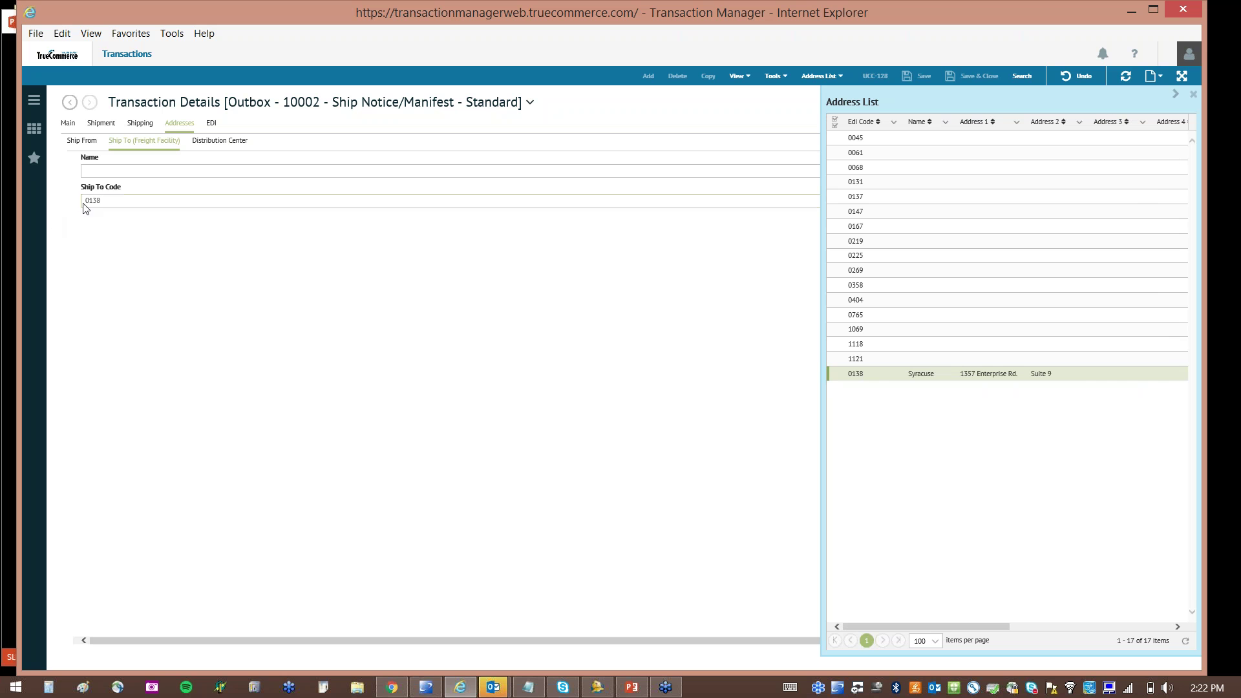
drag(933, 626, 1099, 626)
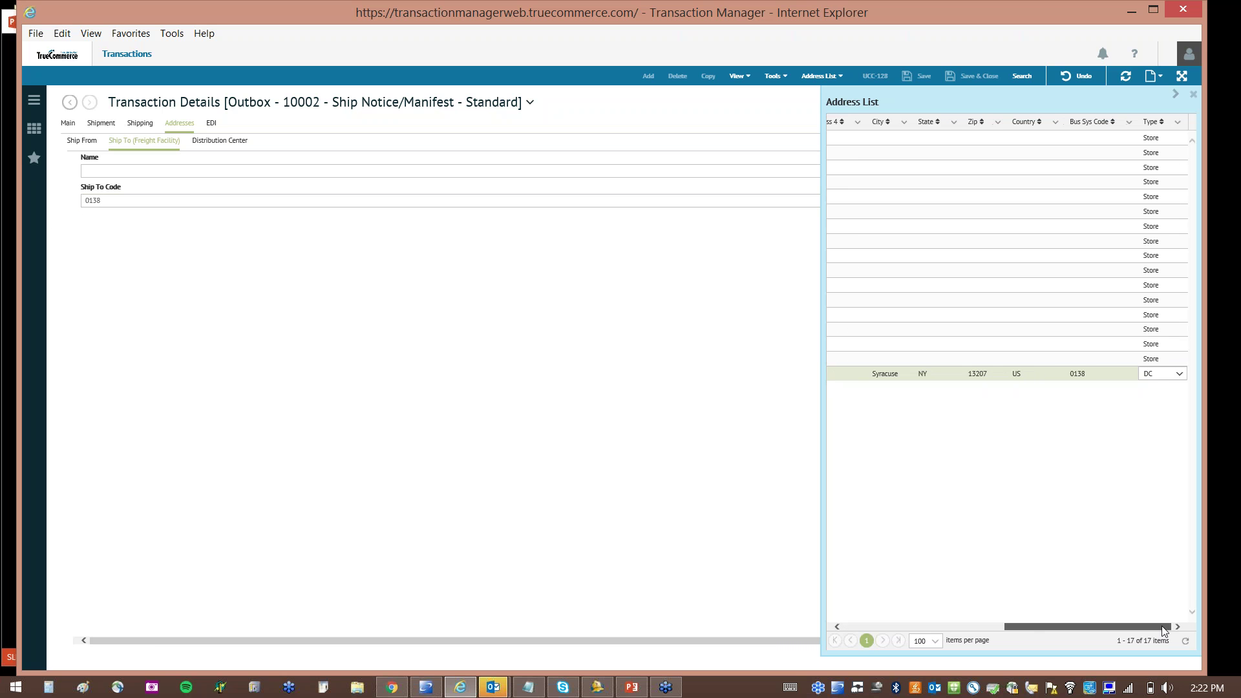
Set the Type of the 0138 Syracuse address back to Store
click(1175, 373)
click(1160, 387)
click(1167, 378)
click(1157, 390)
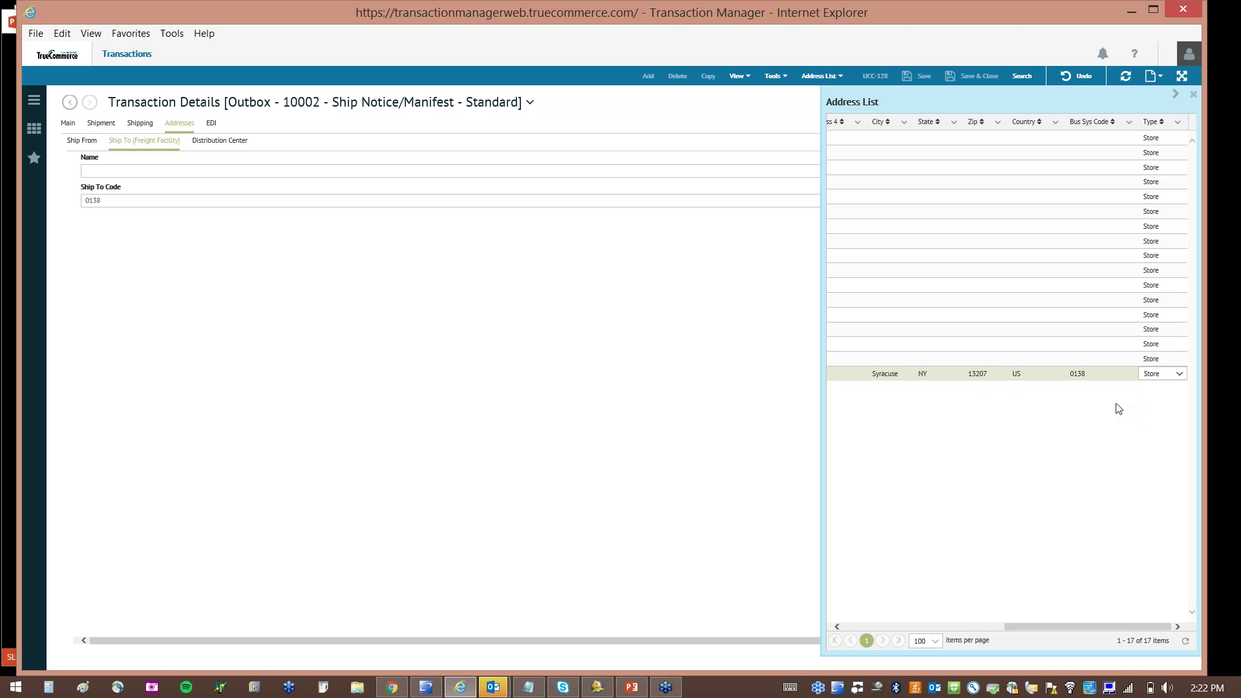
Check the Configuring ASN's for Labels slide in the PowerPoint slide show and return to Transaction Manager
mouse_move(1036, 627)
mouse_down()
mouse_move(872, 627)
mouse_move(1037, 627)
mouse_up()
click(638, 692)
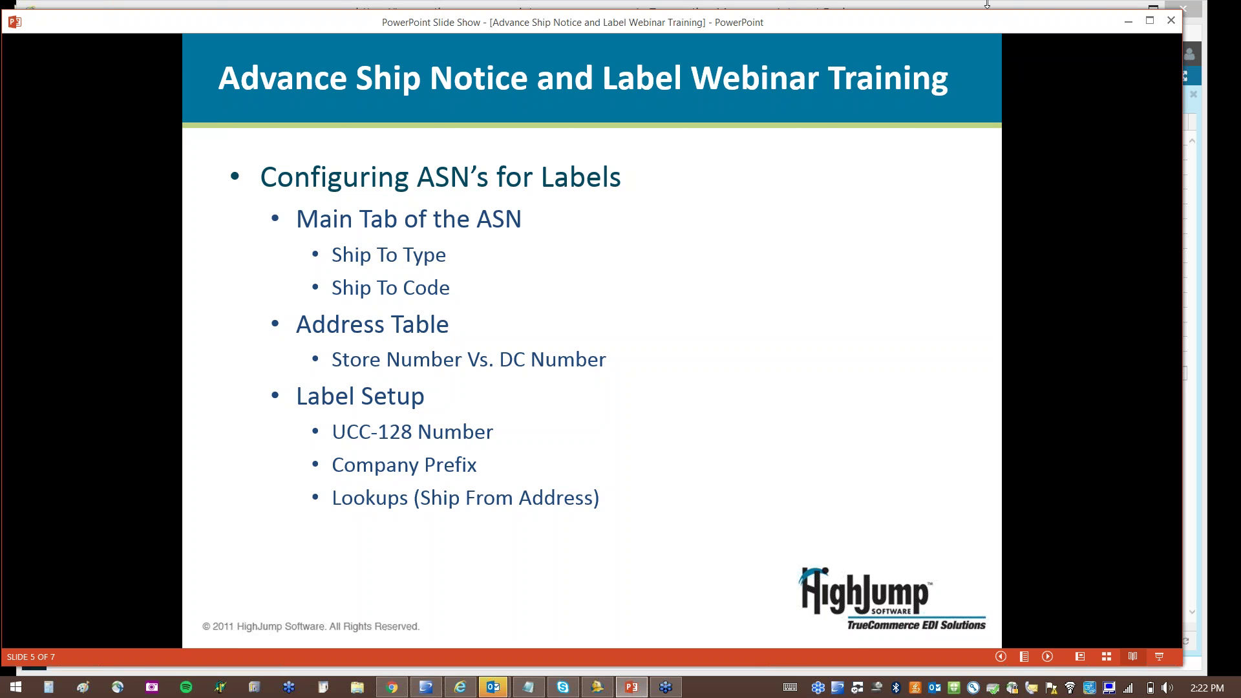
click(1098, 5)
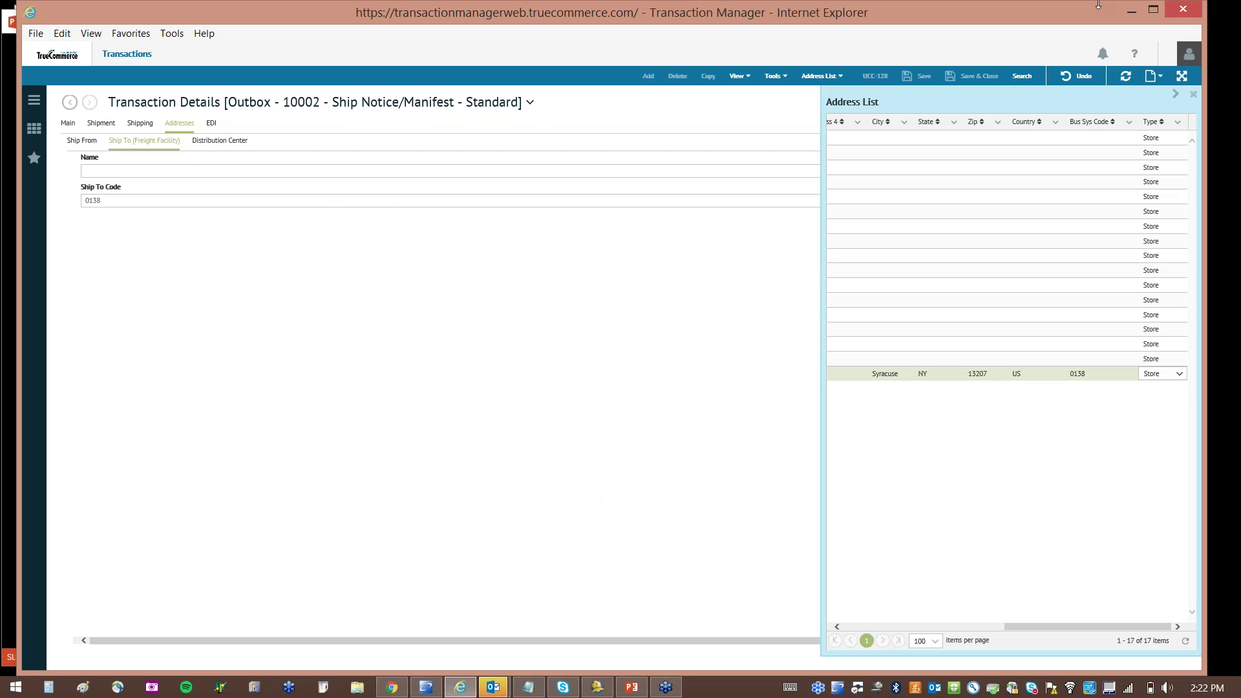
Go to the trading partners and open the UCC-128 label settings of Bed Bath and Beyond
click(35, 102)
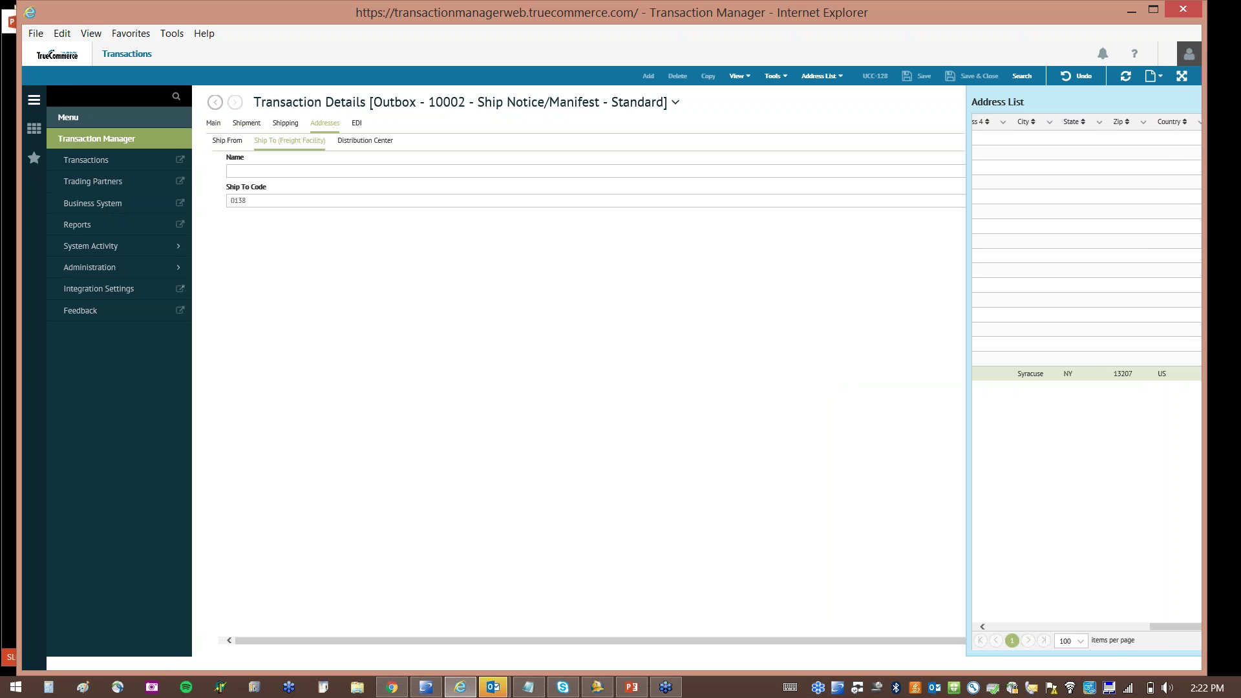
click(113, 186)
click(686, 392)
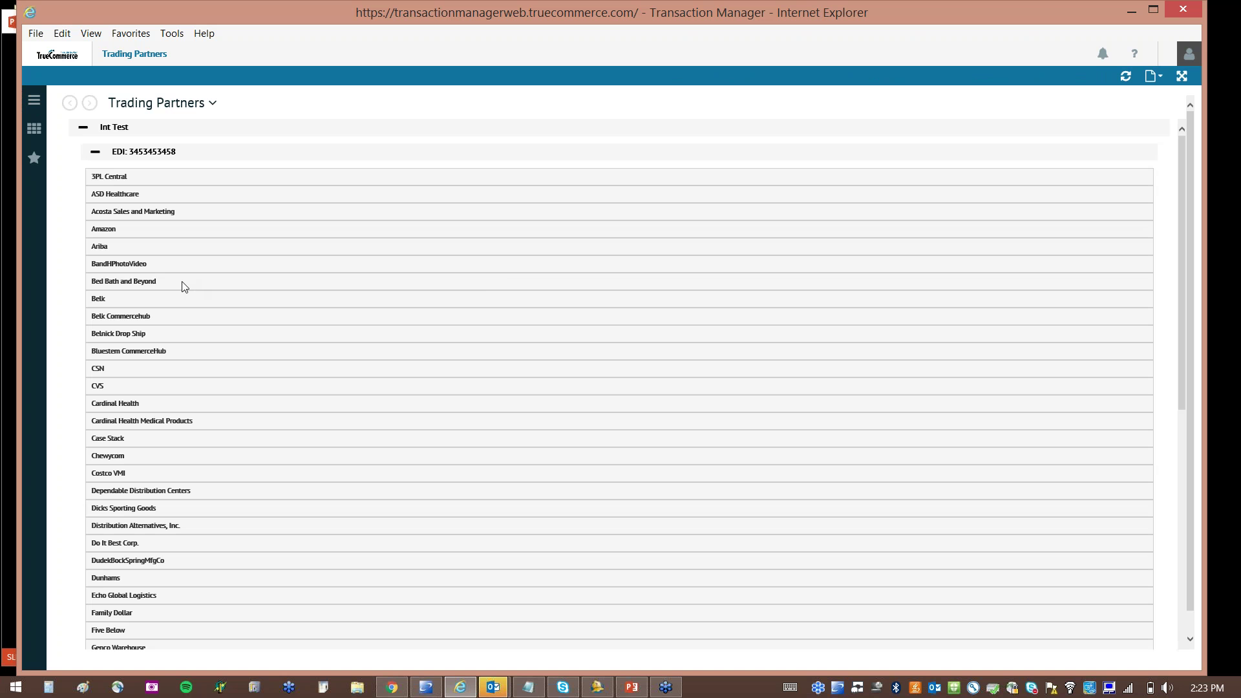
click(184, 287)
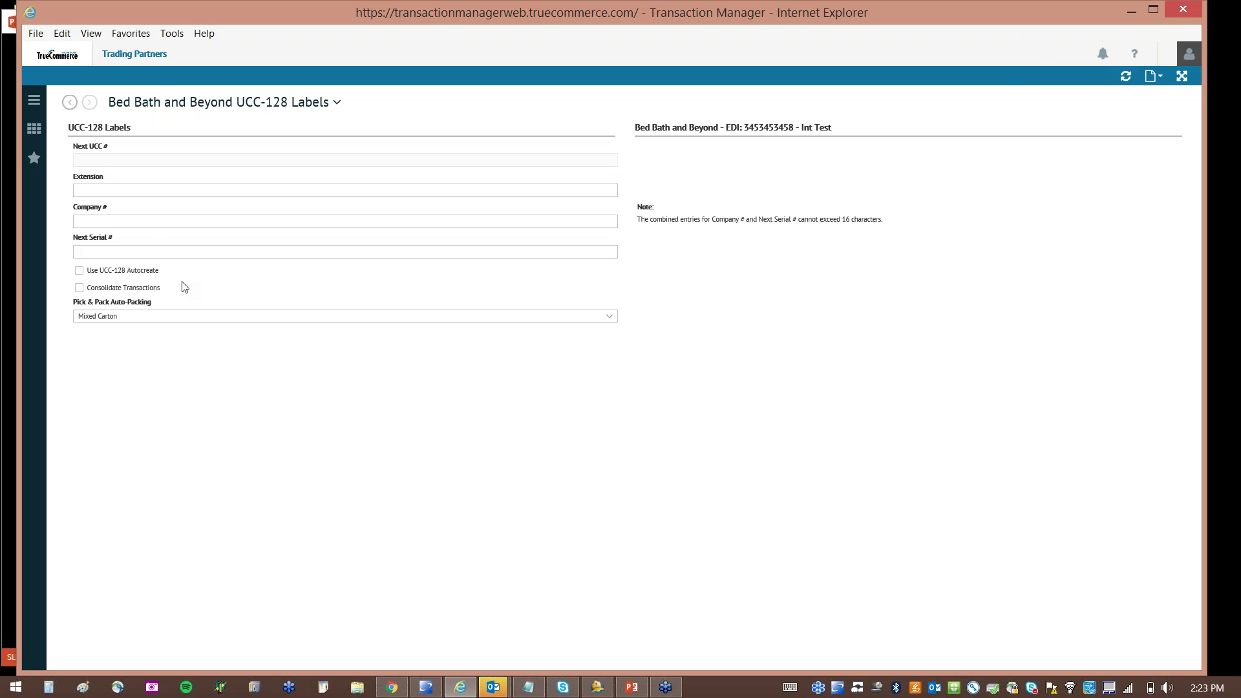
click(1032, 75)
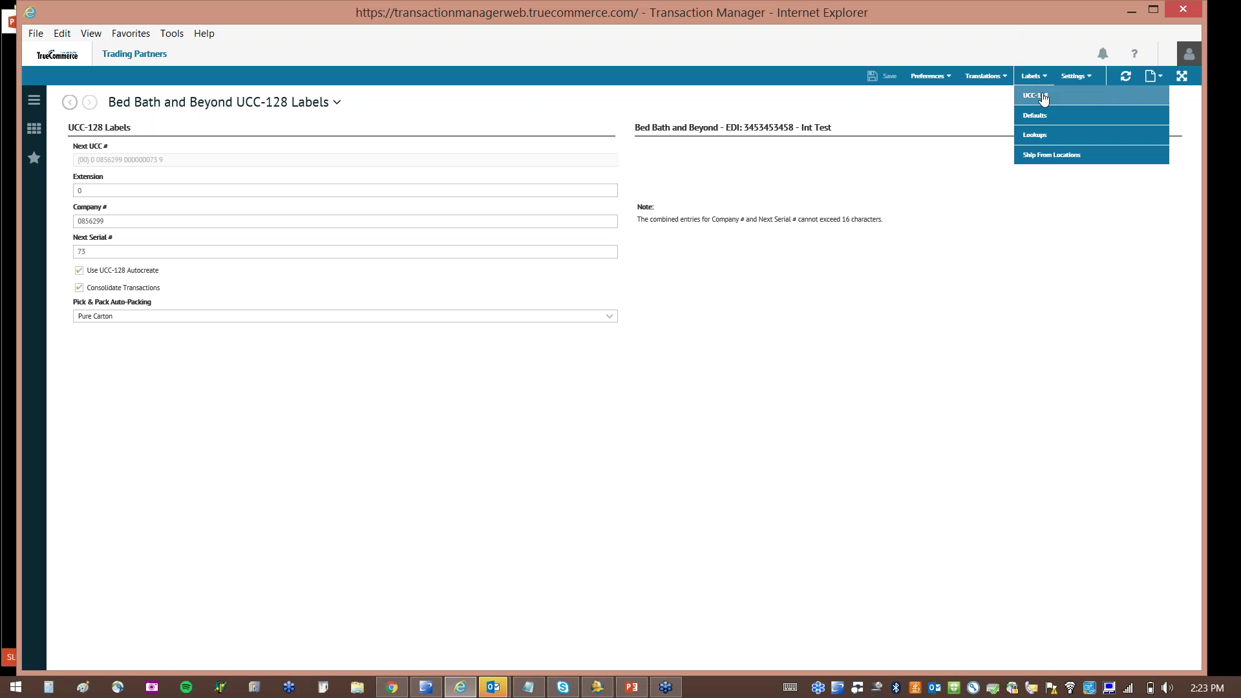
click(1043, 97)
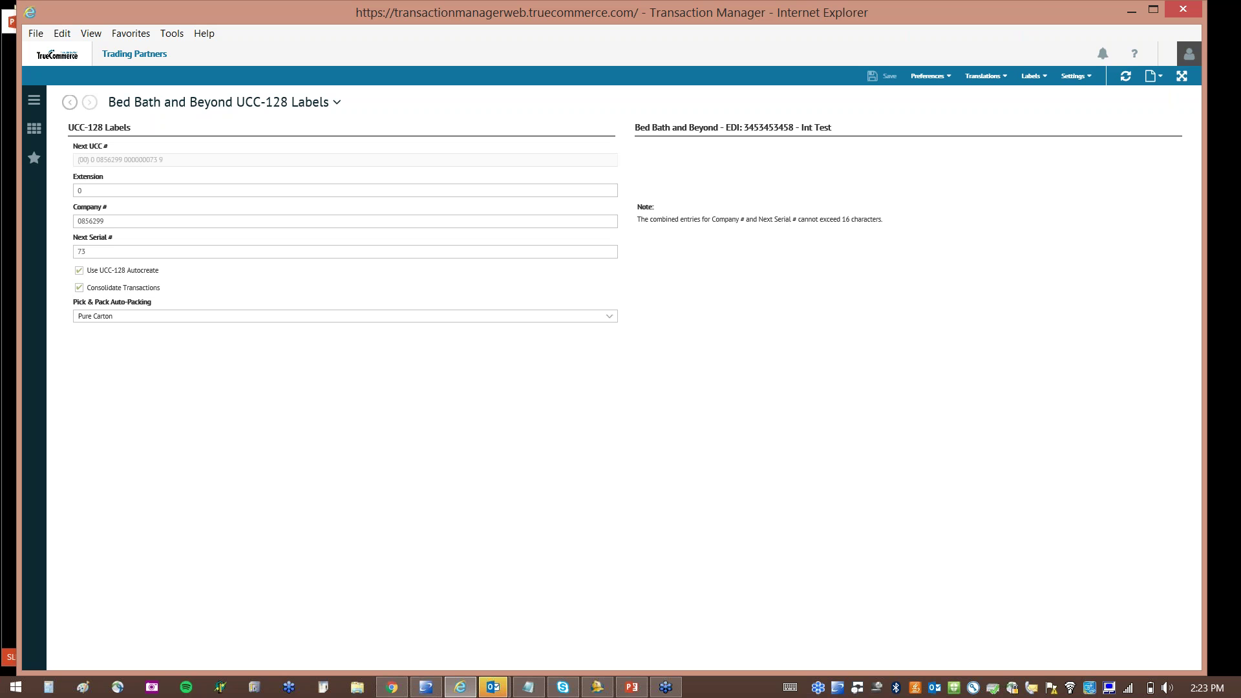
Cut the Company #, disable Use UCC-128 Autocreate, and paste the same Company # back into its field
click(118, 220)
drag(104, 220, 83, 220)
key(ctrl+c)
key(BackSpace)
click(79, 272)
click(94, 190)
click(97, 219)
key(ctrl+v)
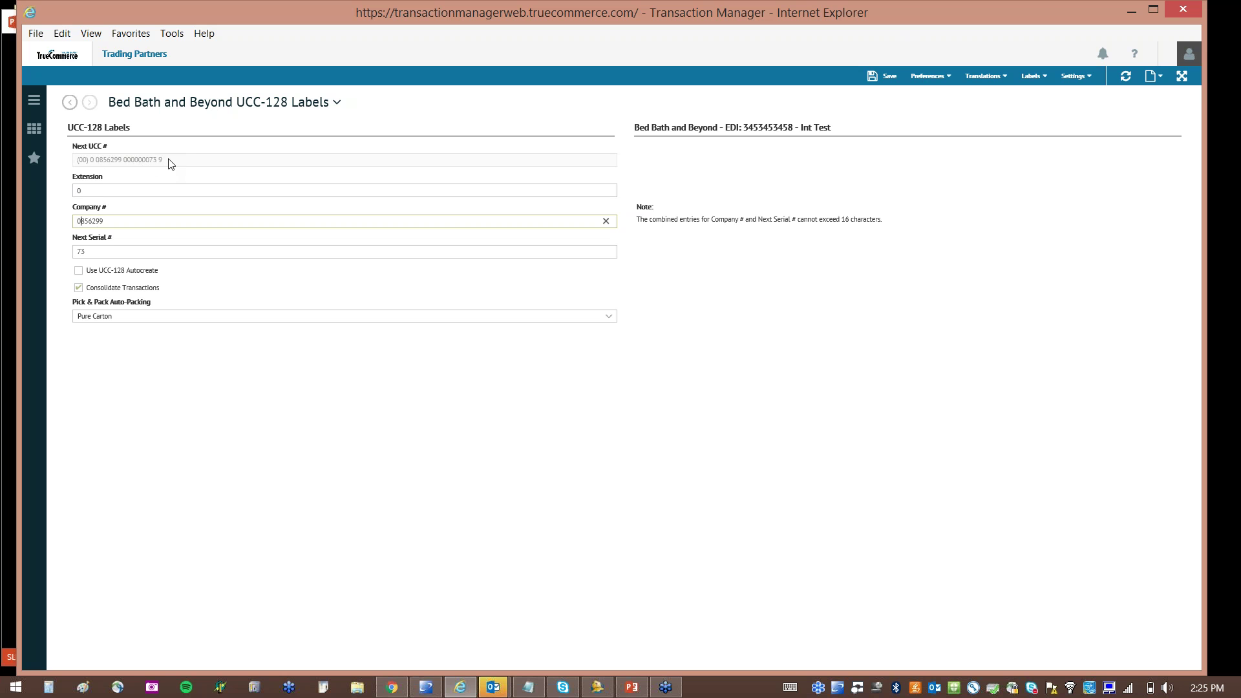
Enable Use UCC-128 Autocreate and save Bed Bath and Beyond's label settings
click(116, 219)
click(78, 271)
click(883, 76)
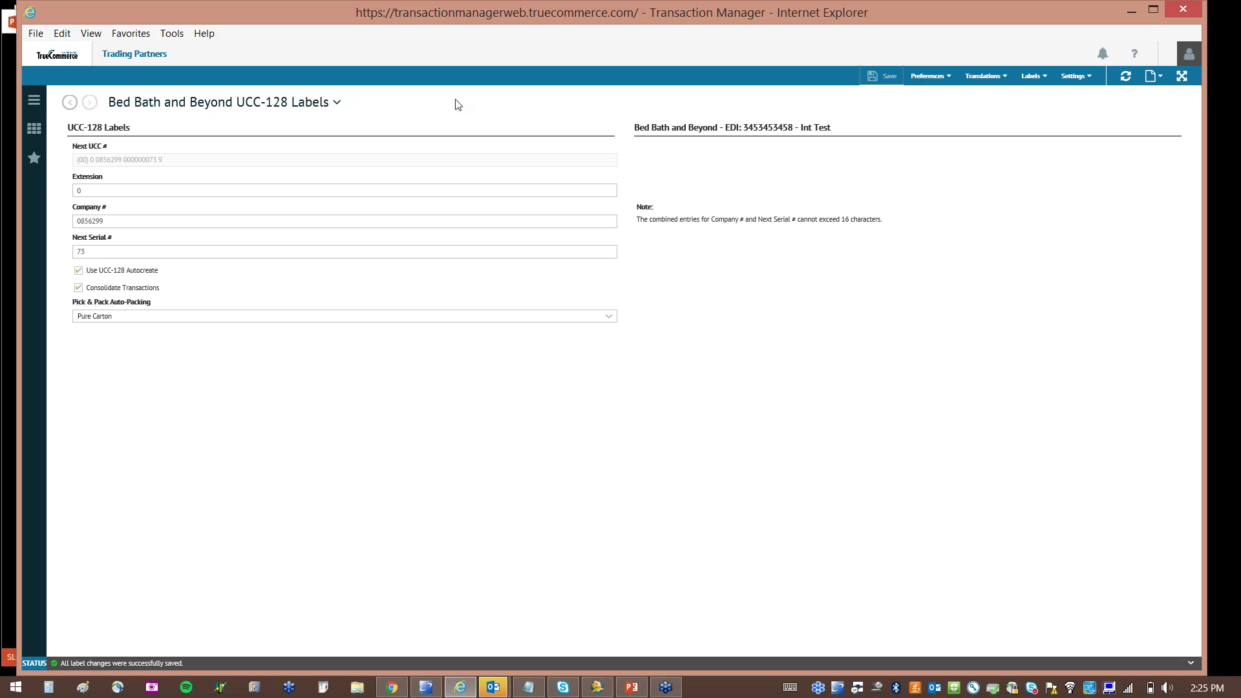
Review the Label Setup points on the PowerPoint slide and switch back to Transaction Manager
click(634, 689)
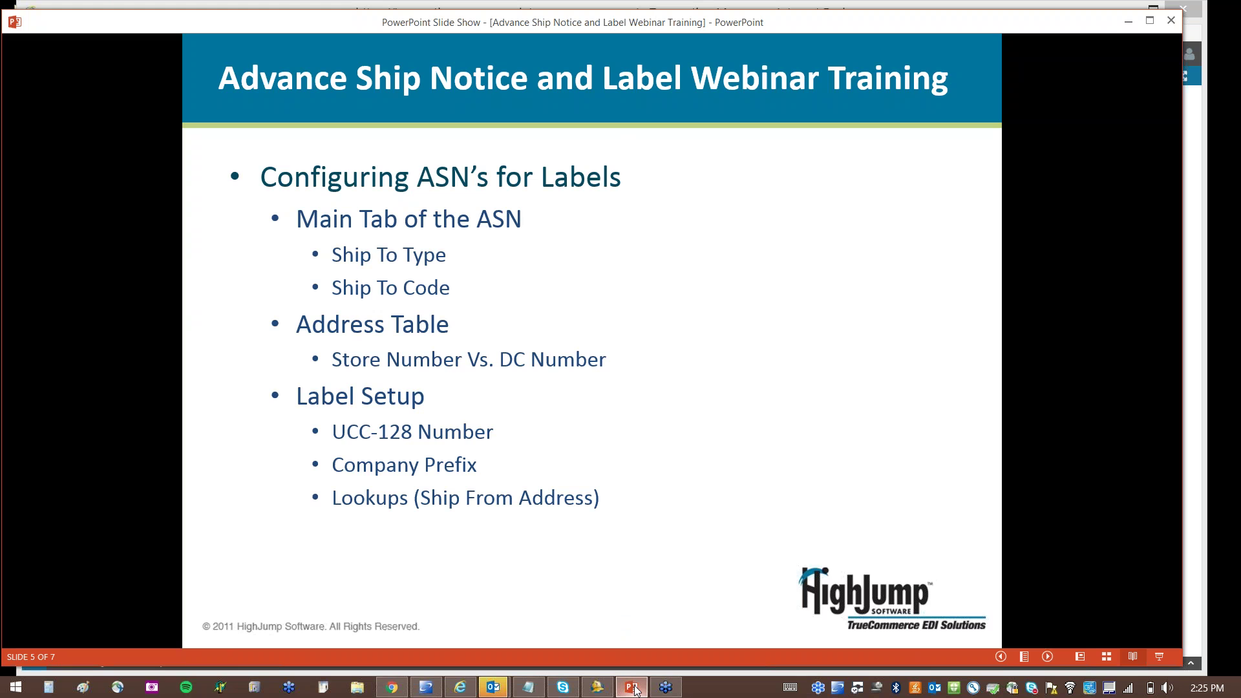
click(845, 5)
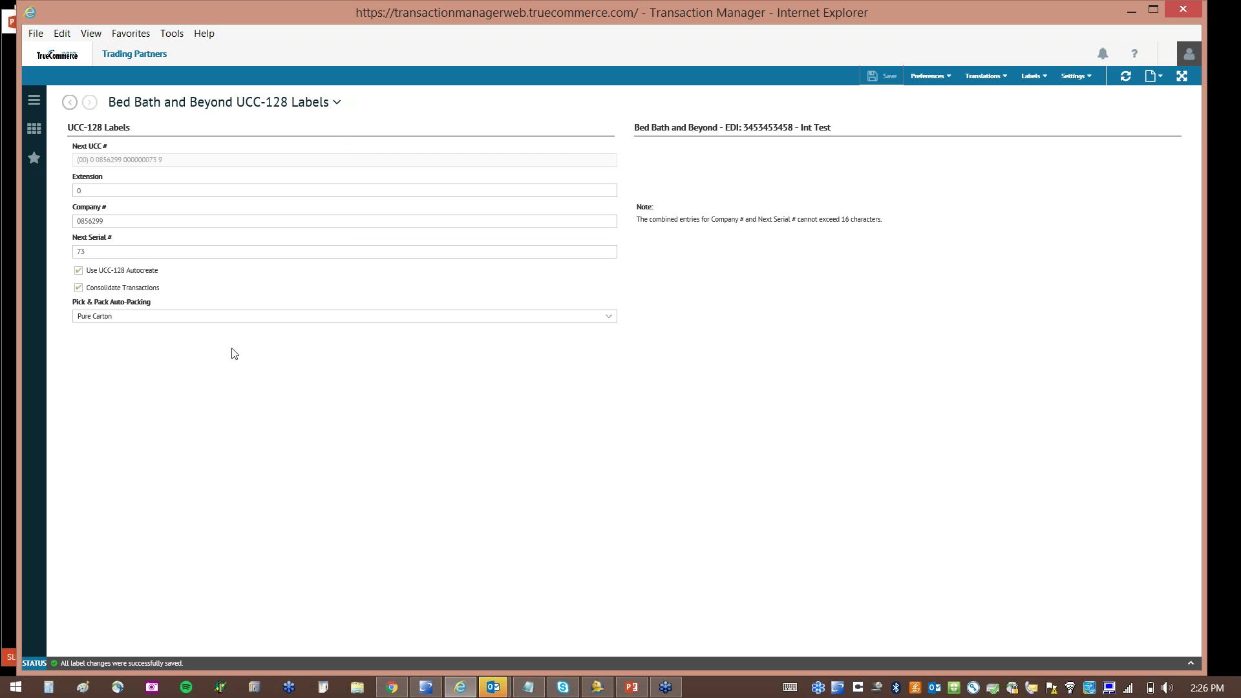
Open Bed Bath and Beyond's Ship From Locations and add a blank location row
click(1036, 77)
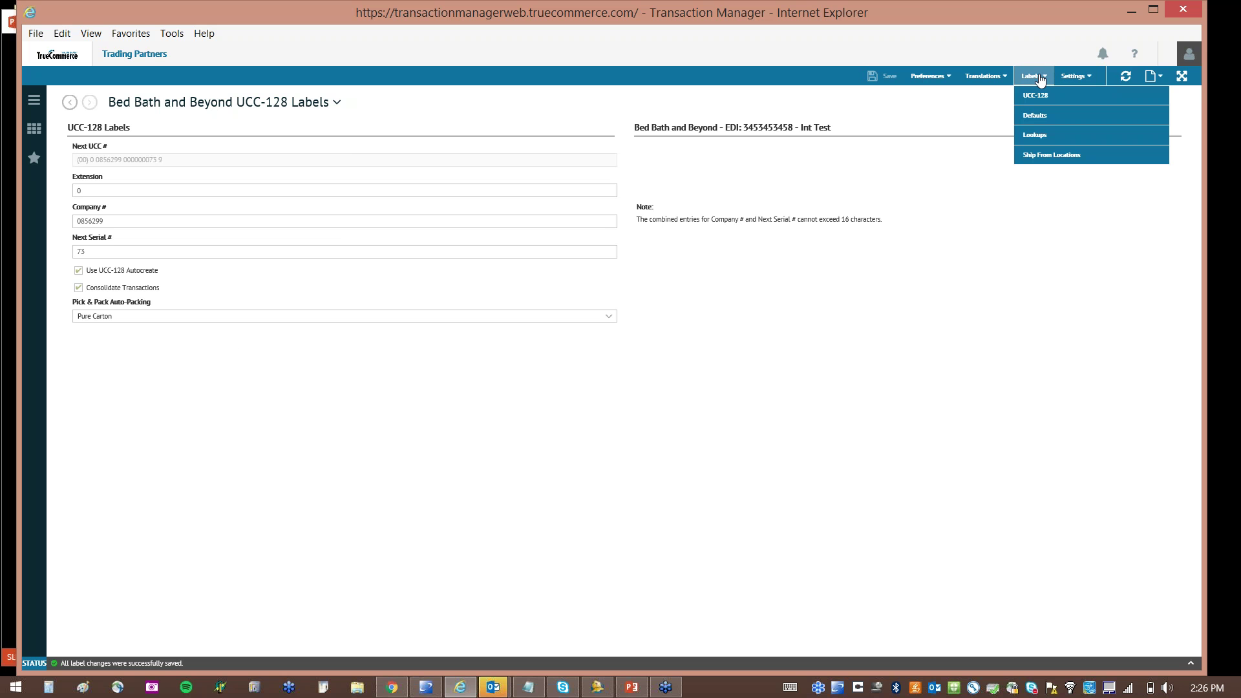
click(1045, 162)
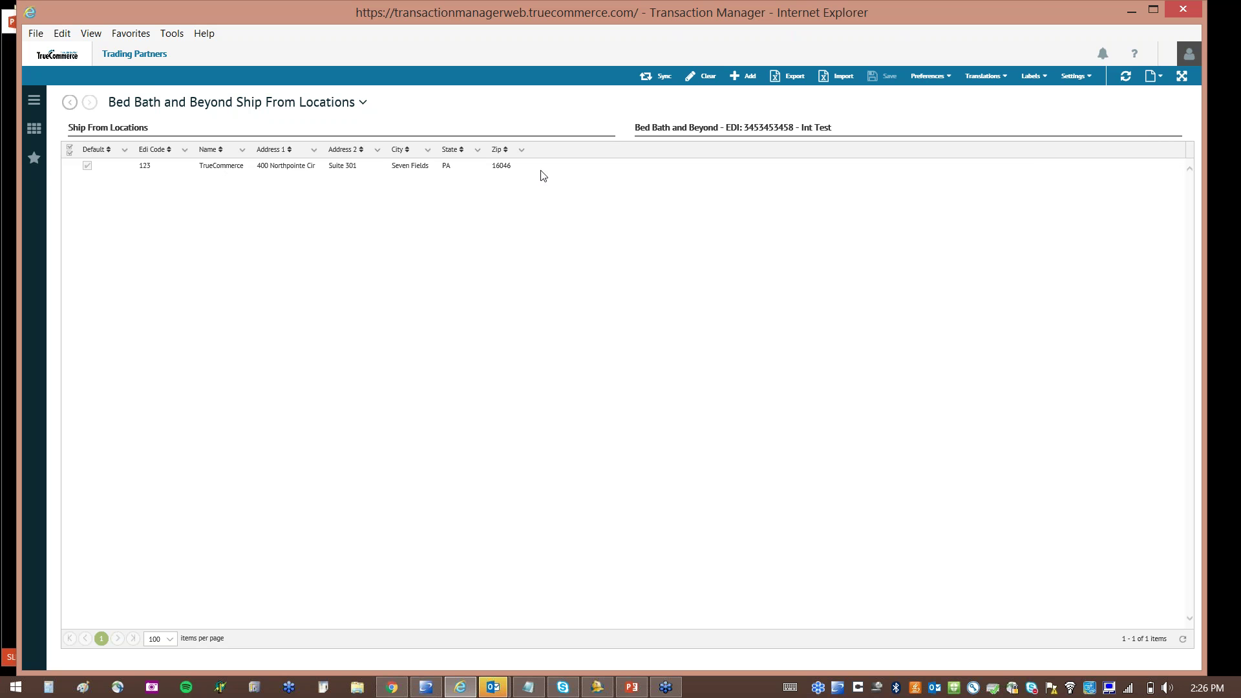
click(744, 76)
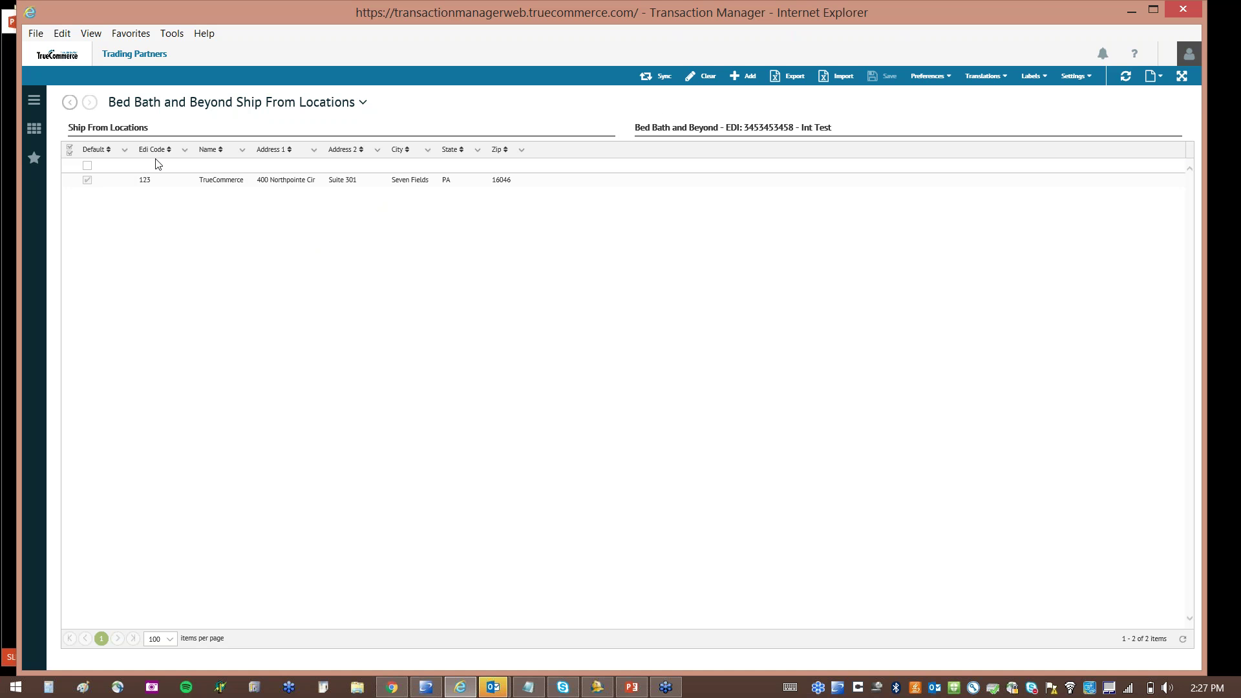
Select the Bed Bath and Beyond Standard ship notice in the outbox and open its label list for printing
click(34, 103)
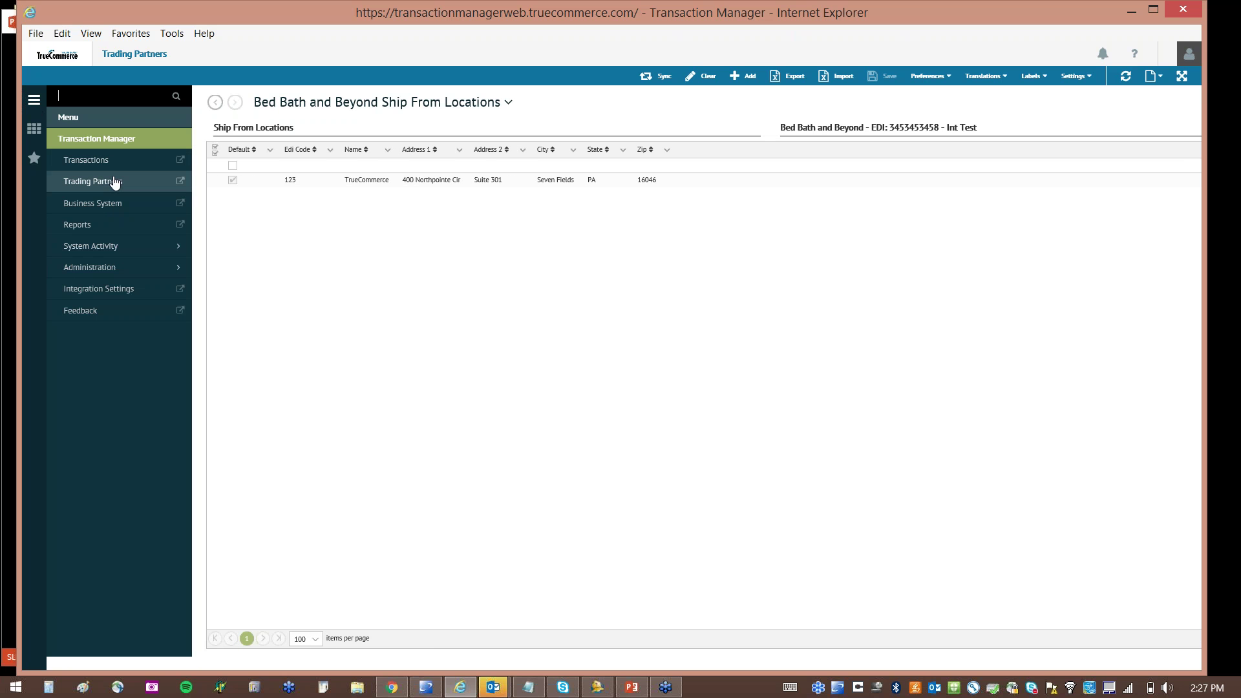
click(113, 182)
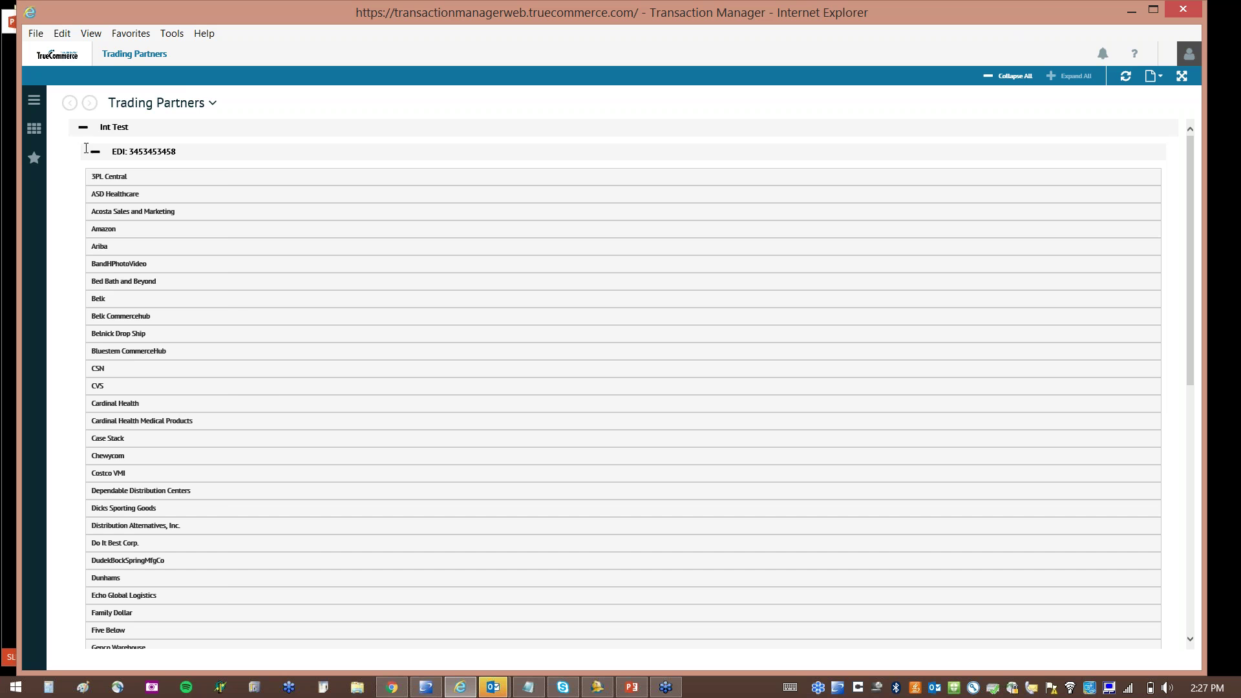
click(33, 100)
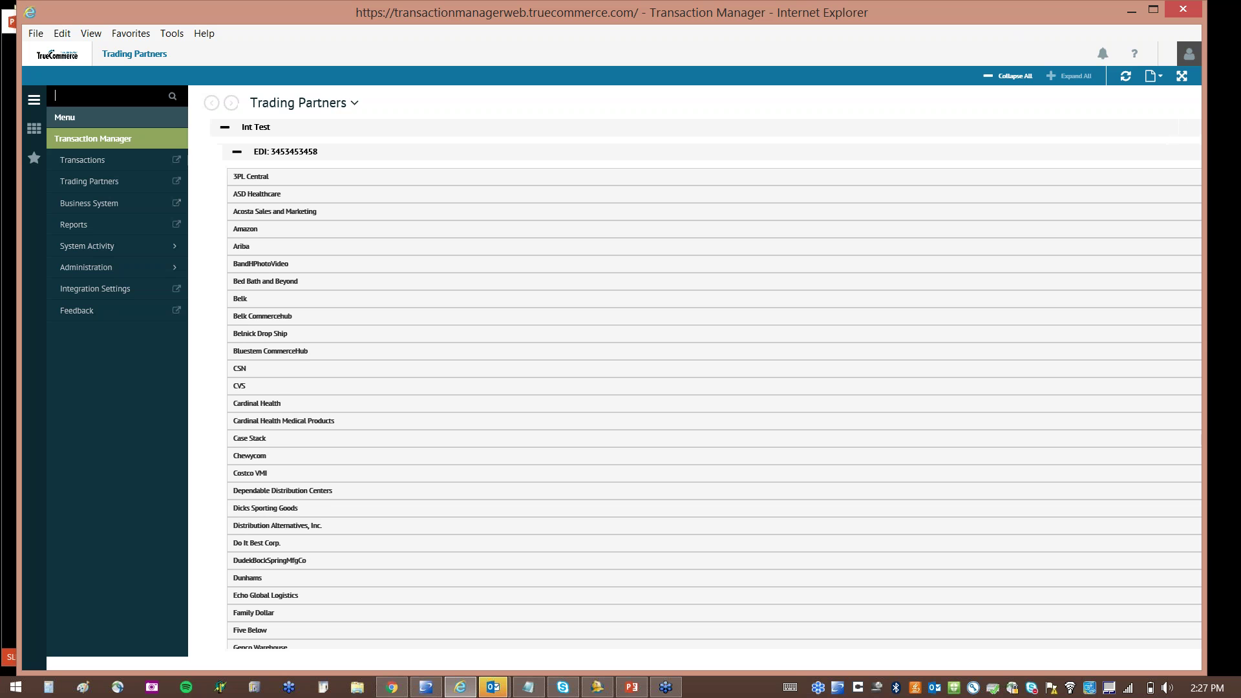
click(91, 162)
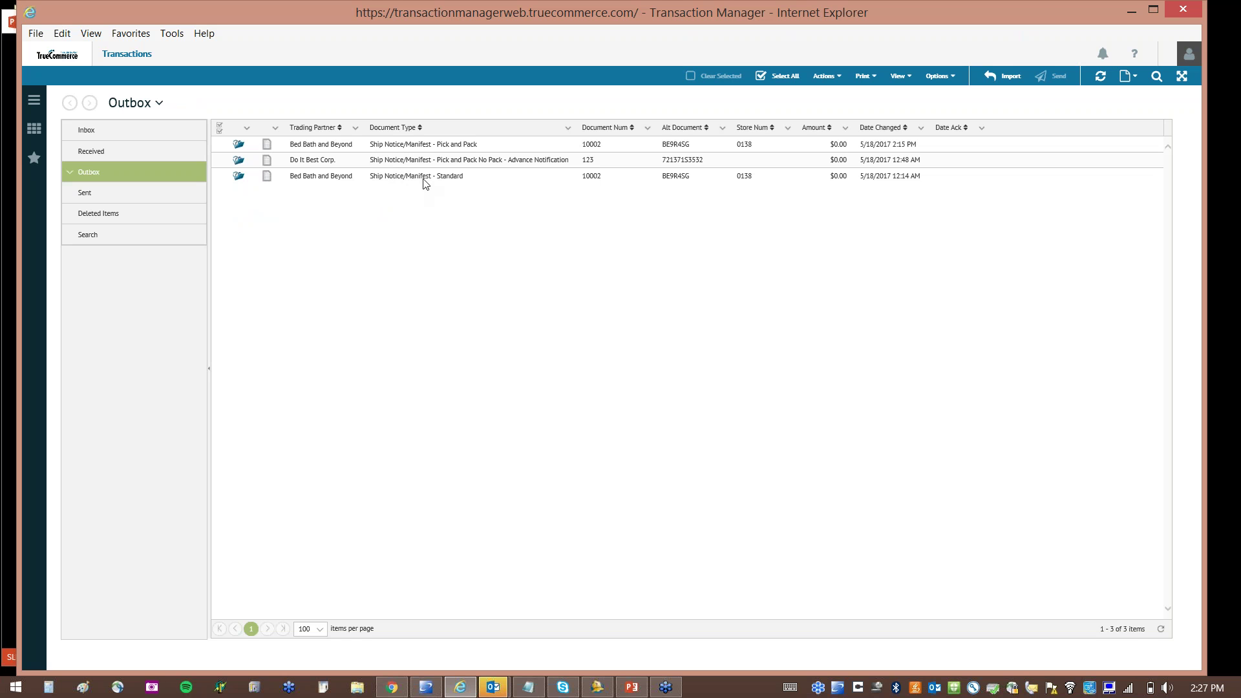
click(425, 178)
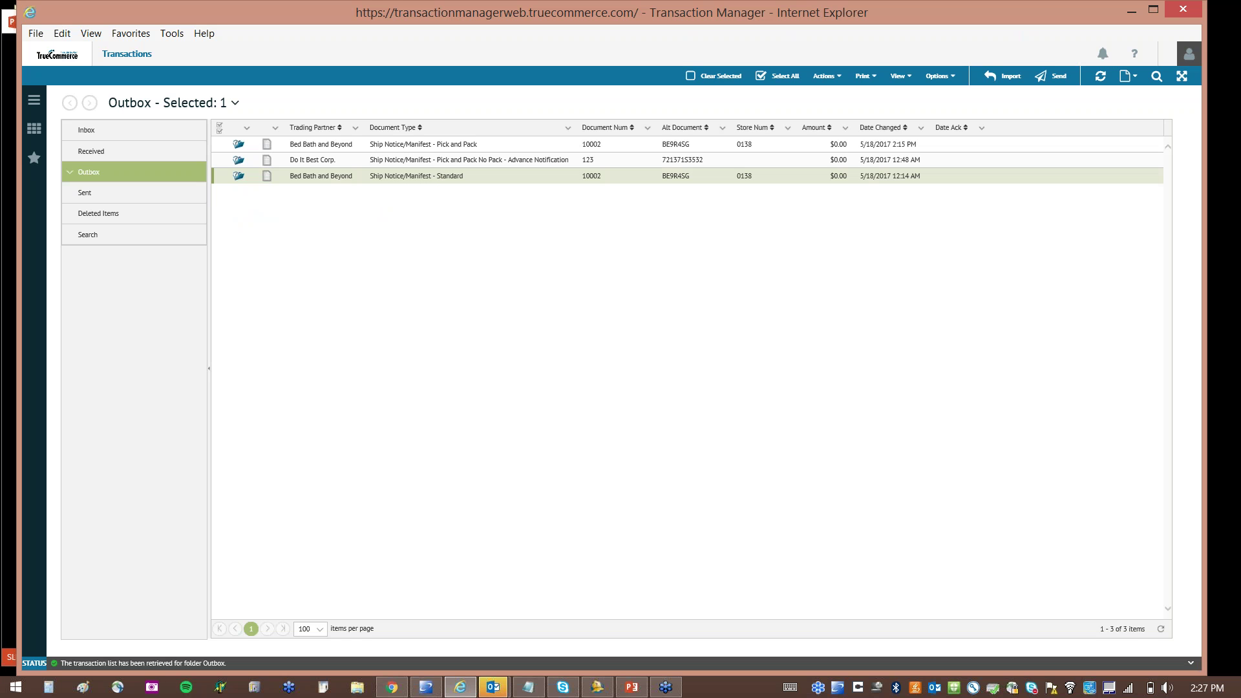
click(863, 76)
click(883, 114)
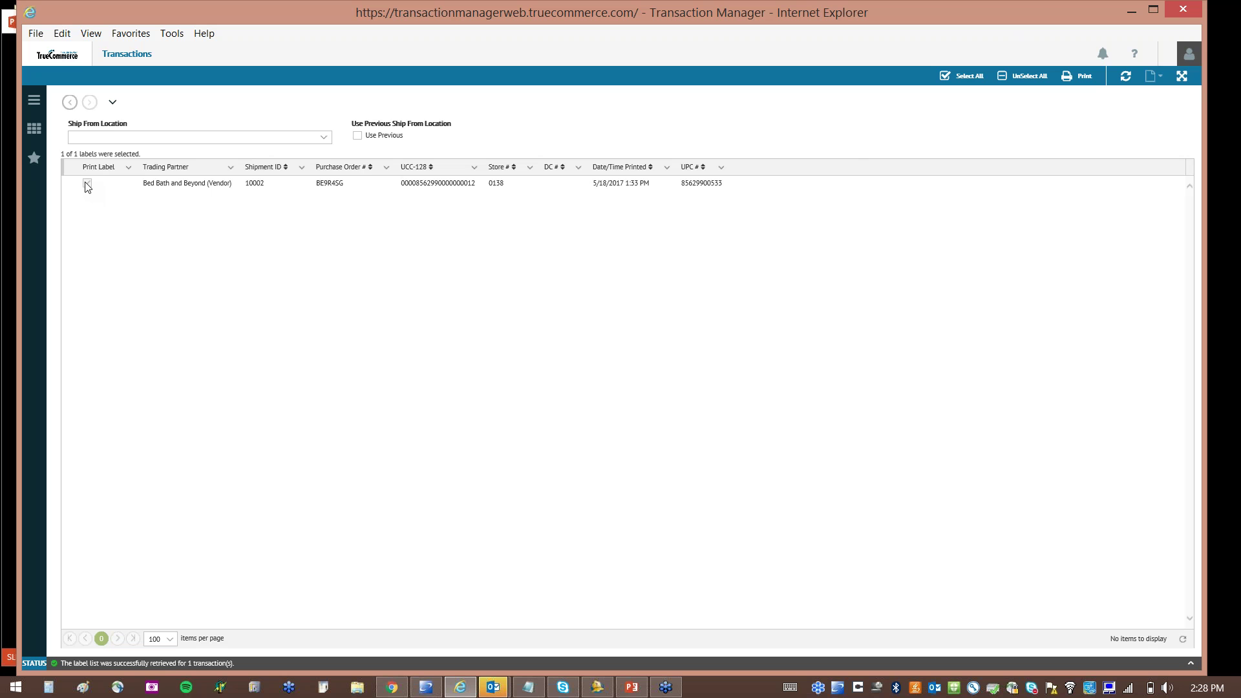
Choose 123 as the Ship From Location and print the selected label
click(331, 141)
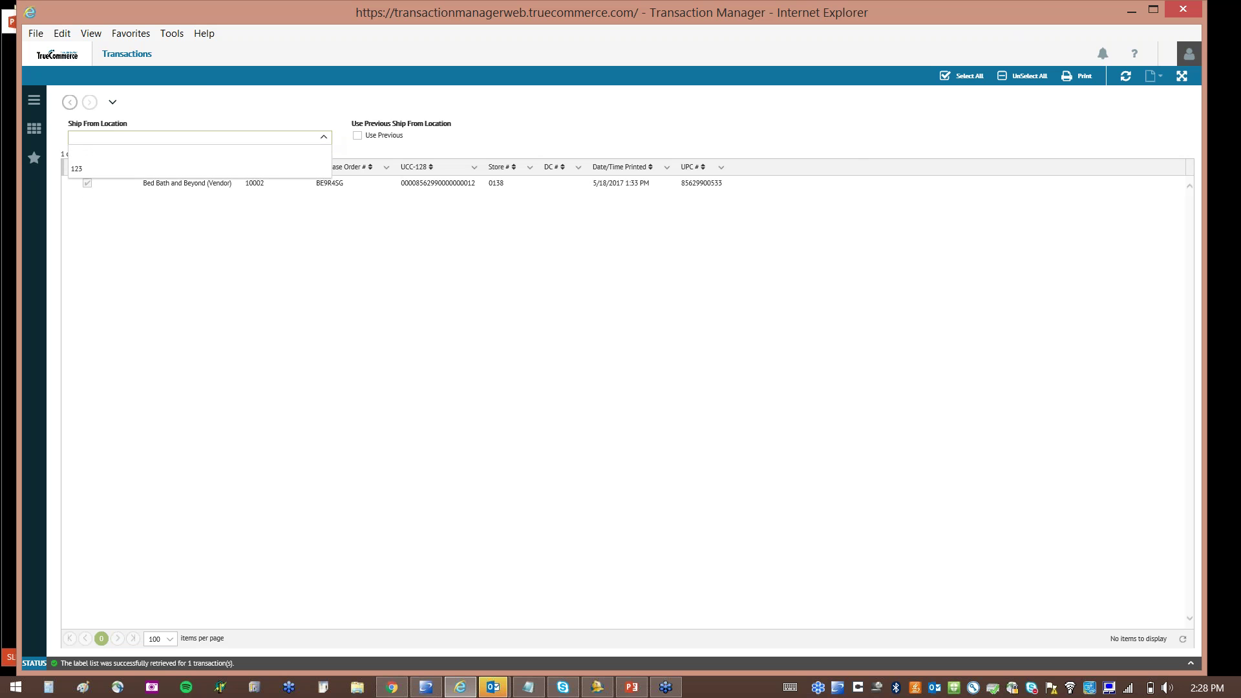
click(289, 170)
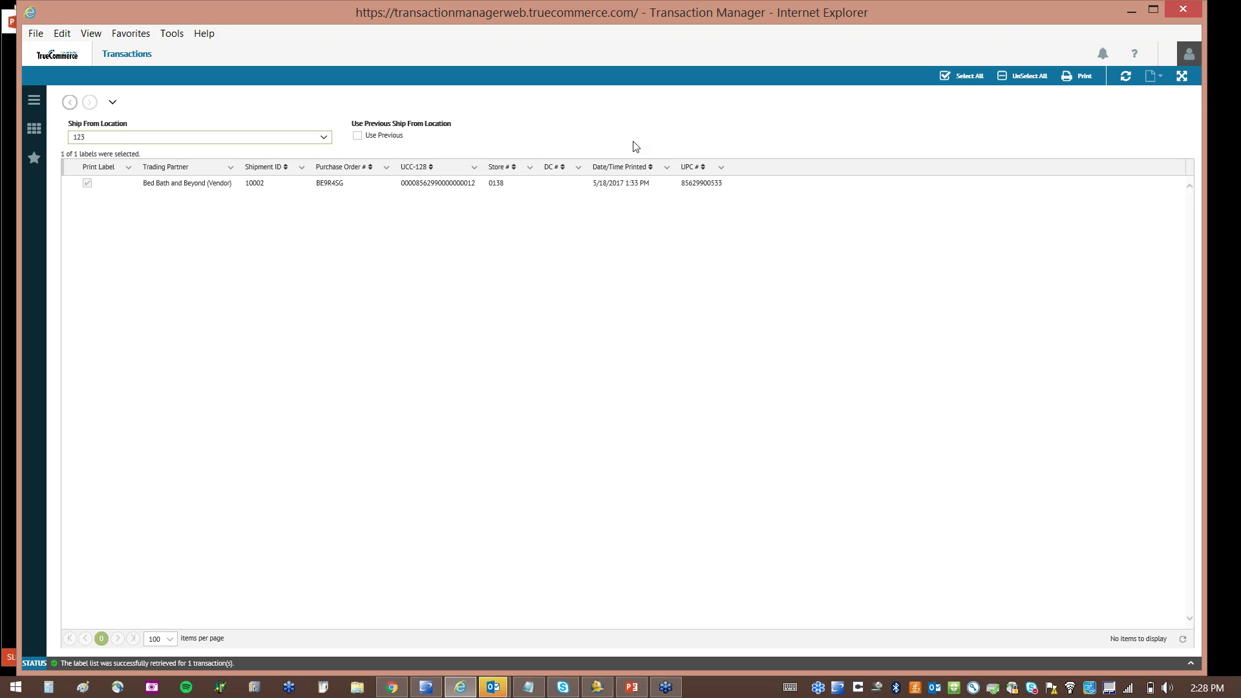
click(1079, 77)
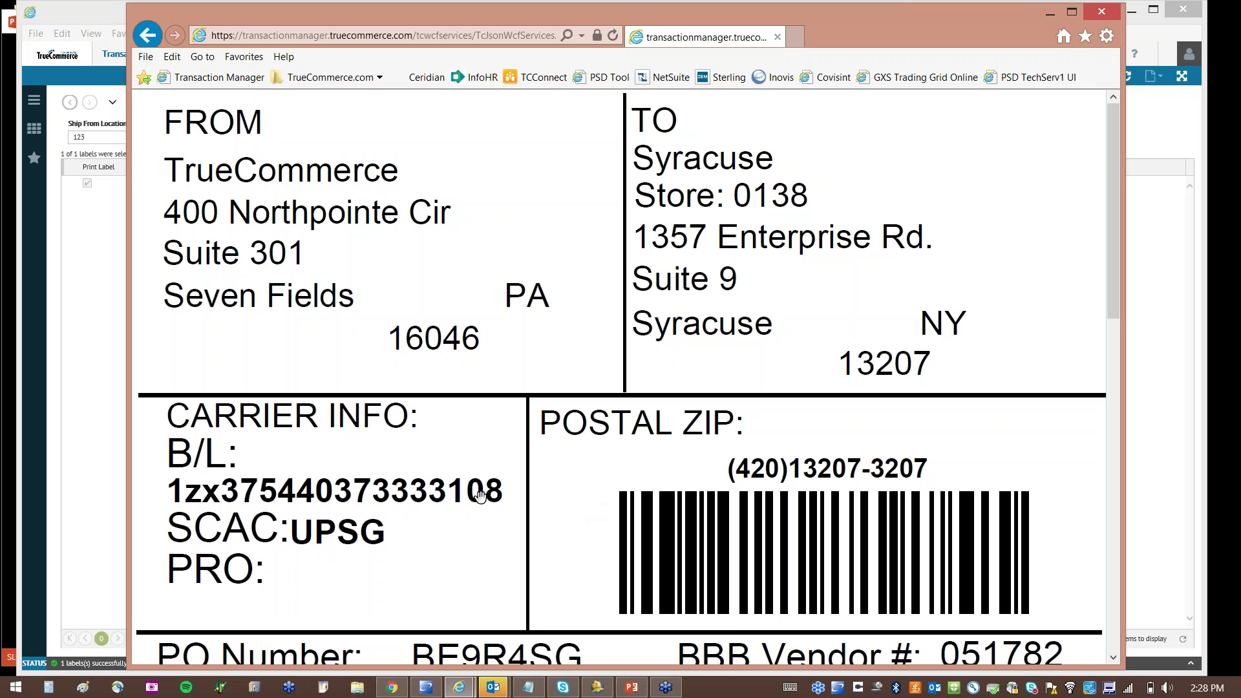
Examine the printed label from its addresses down to the SSCC-18 barcode, and minimize its window
drag(1115, 181, 1122, 514)
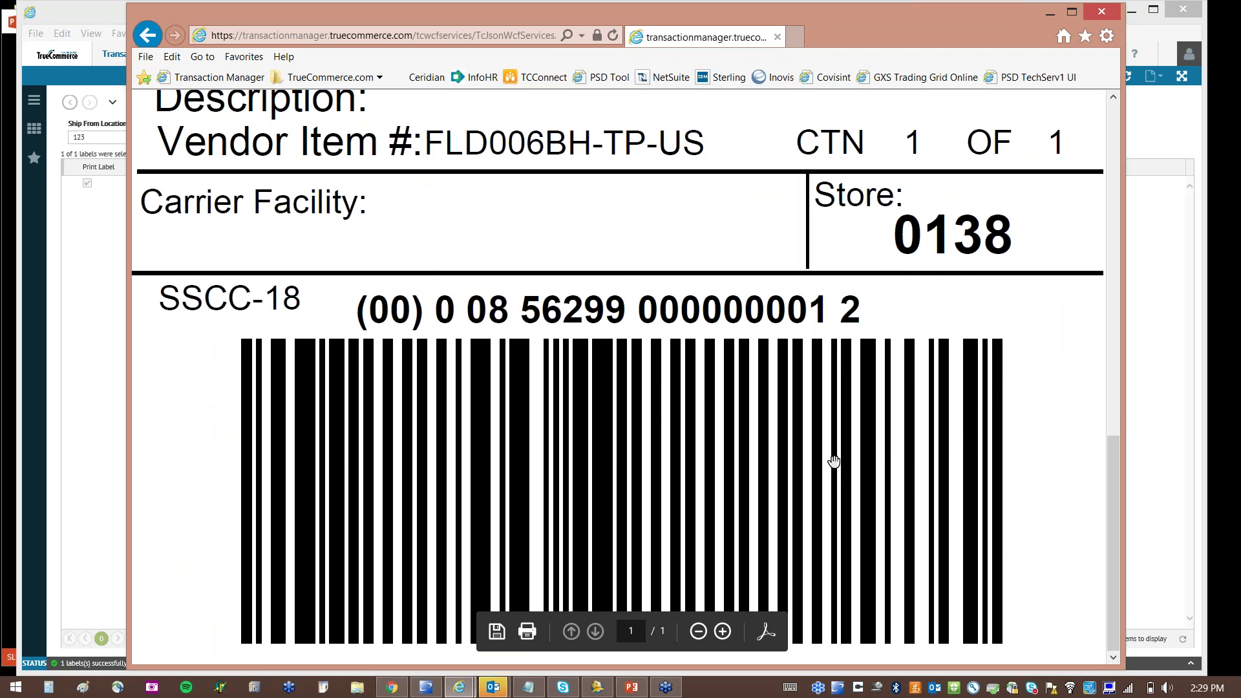
drag(1116, 525, 1107, 188)
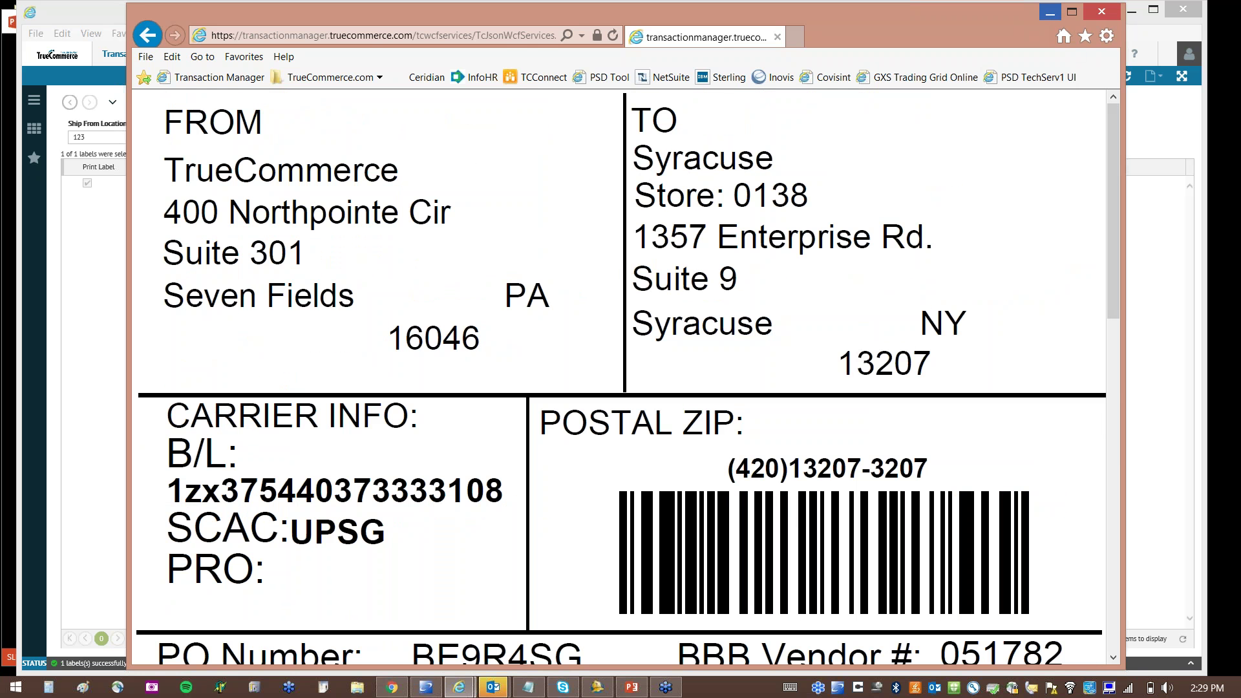
click(1050, 12)
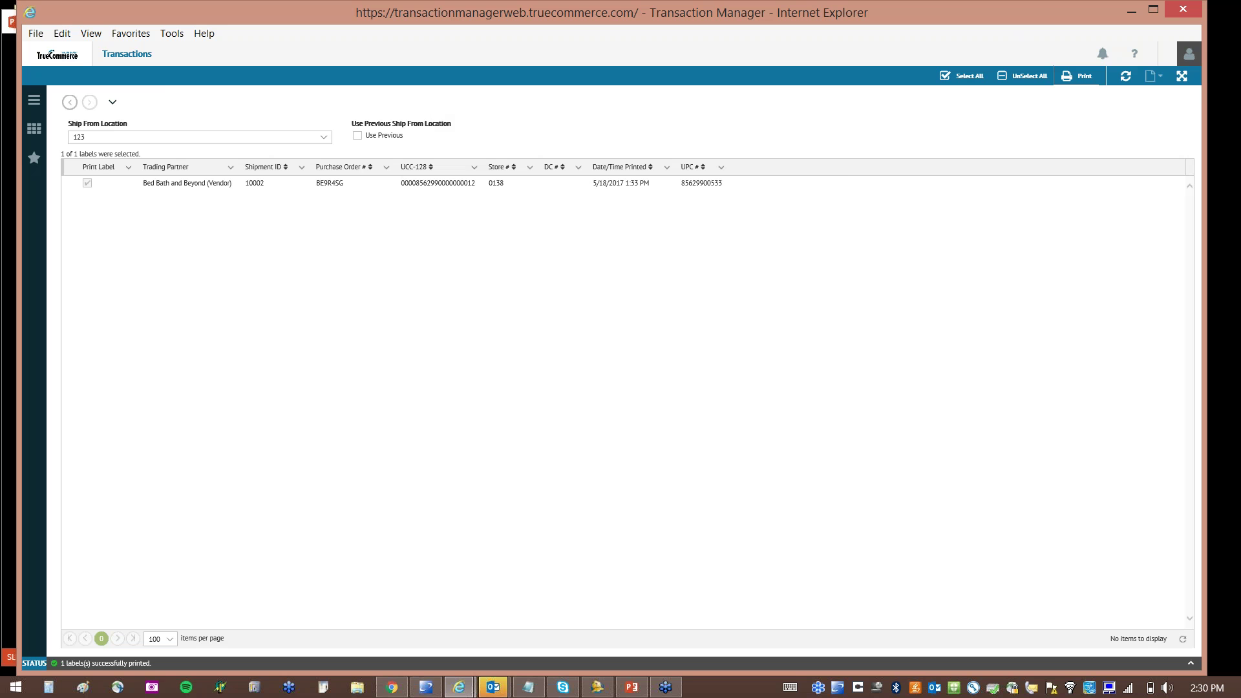
Open the trading partners list and switch to the PowerPoint slide show
click(33, 103)
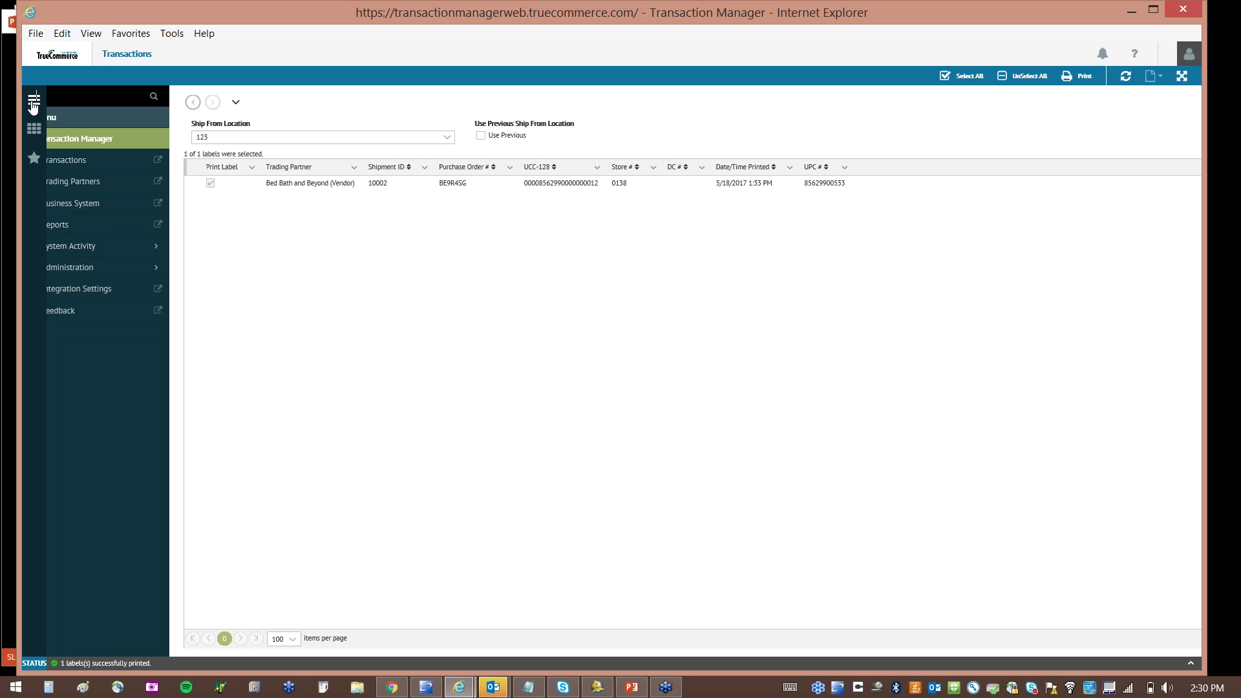
click(103, 183)
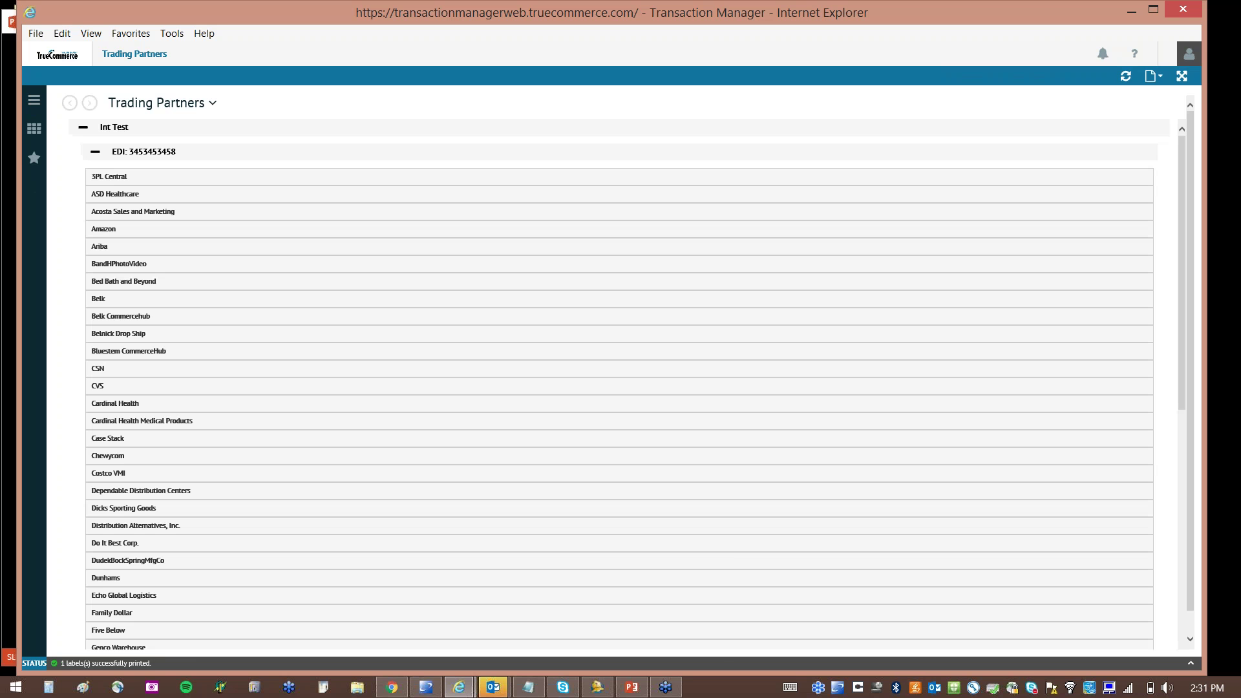
mouse_move(638, 690)
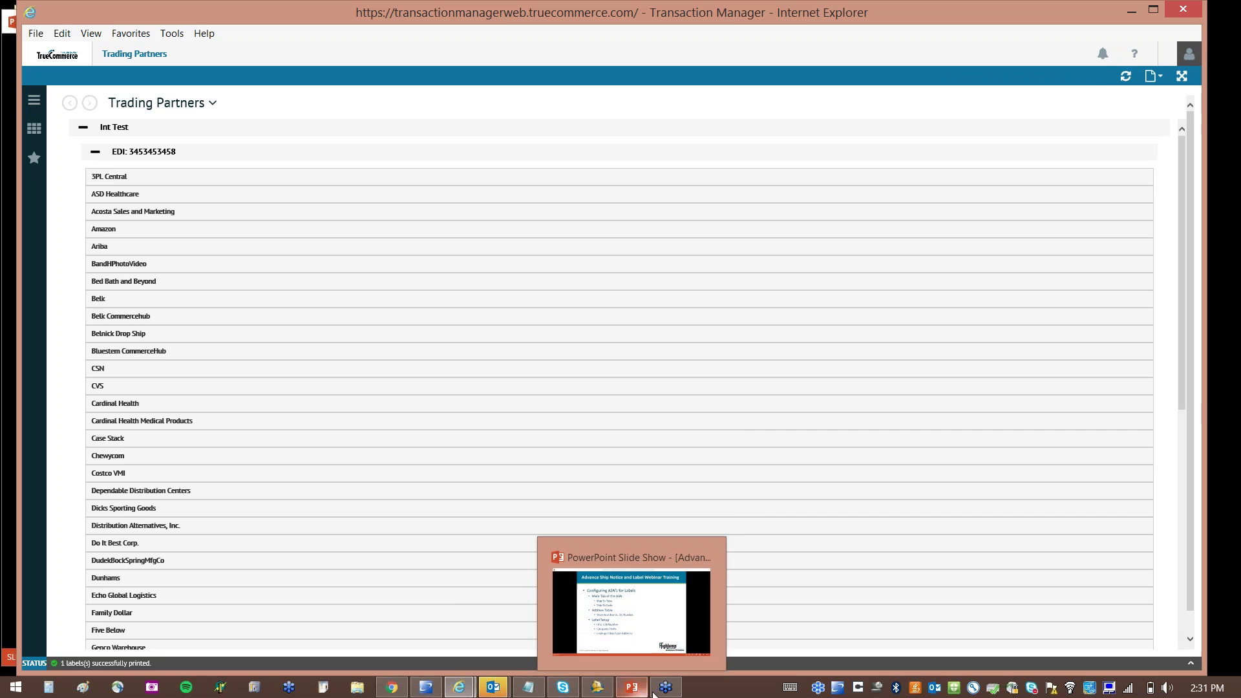